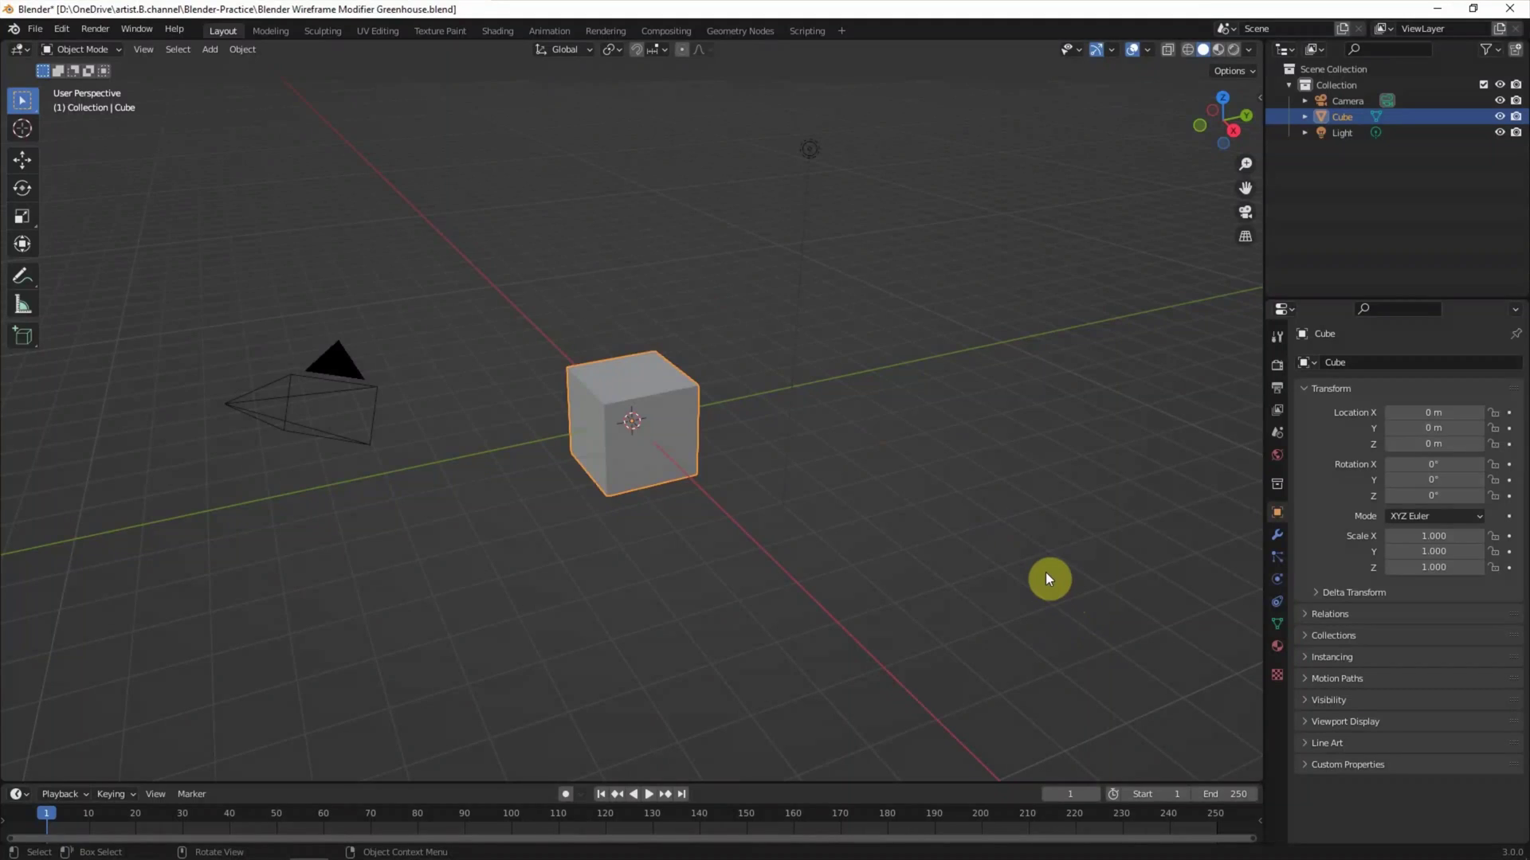
Delete the light and camera, and rename the cube to Greenhouse.
click(862, 120)
shift+click(300, 389)
key(Delete)
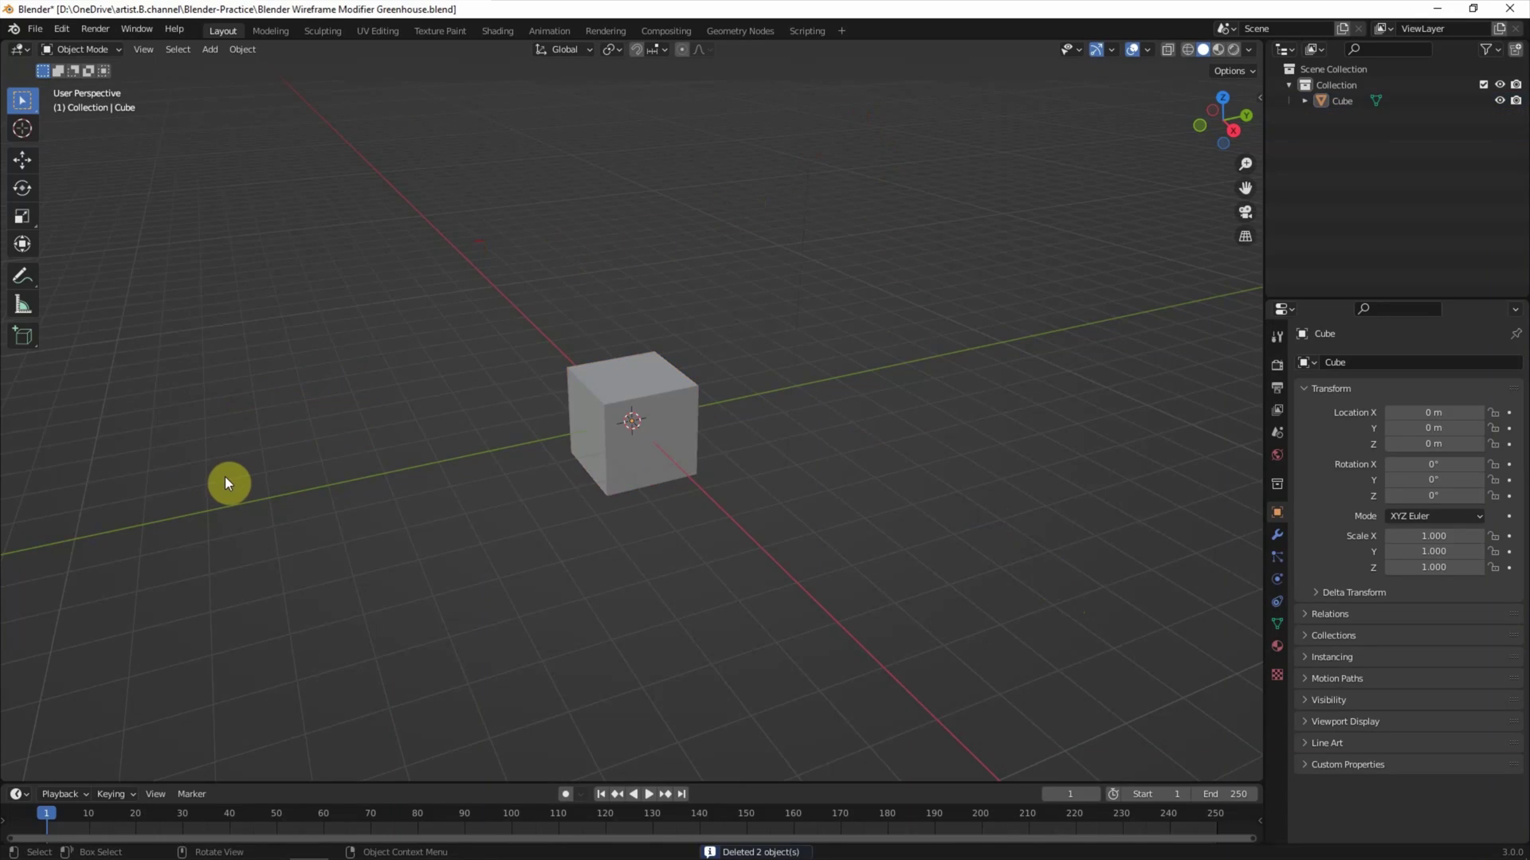
double_click(1369, 120)
text(Greenhous)
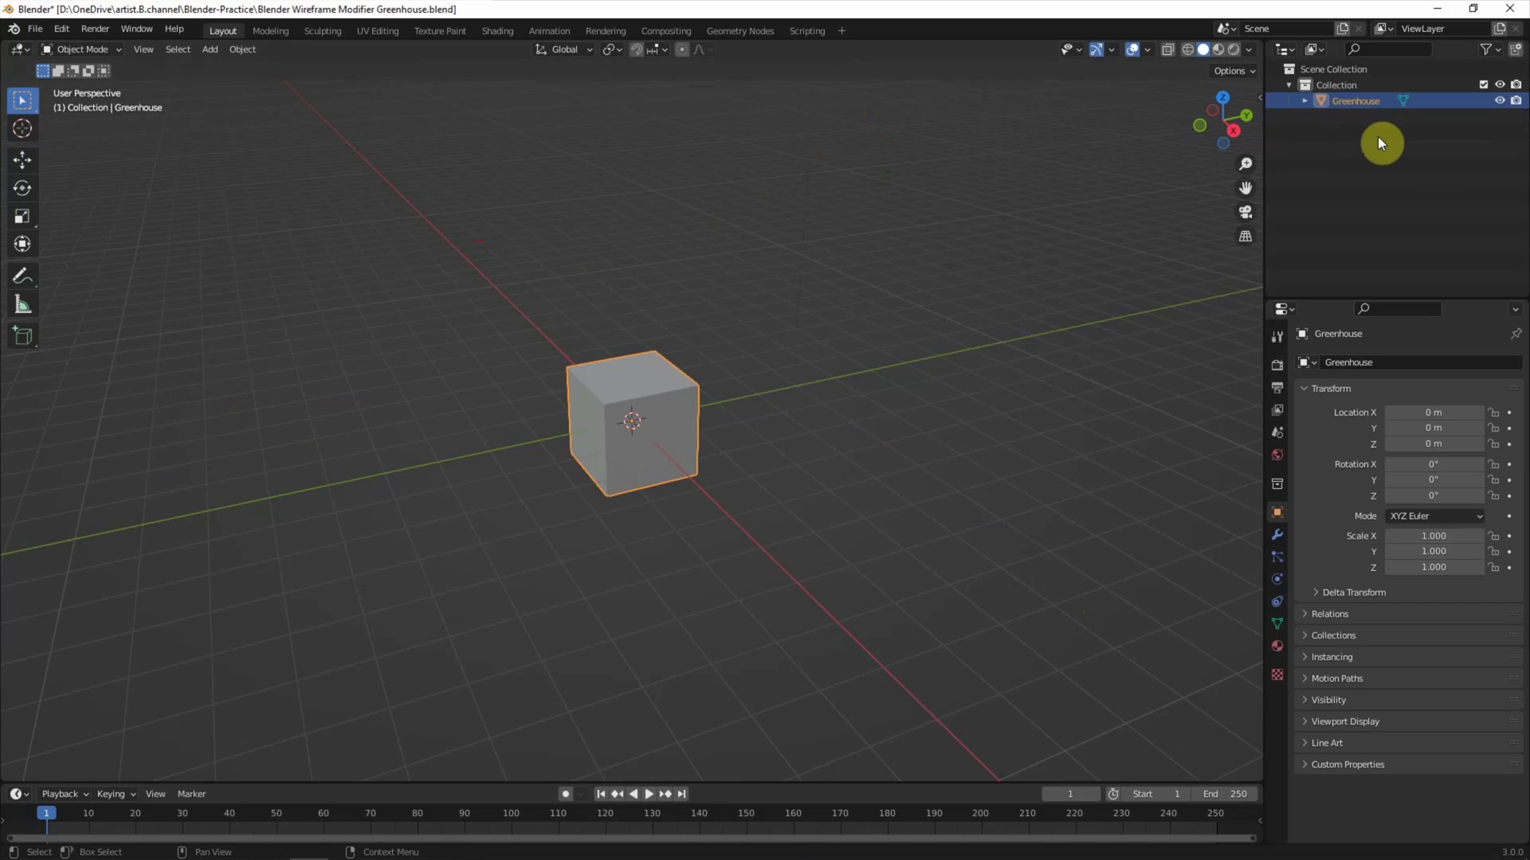
click(820, 442)
In Edit Mode, scale the cube up about double, flatten it on Z and stretch it along Y.
click(680, 414)
scroll(697, 405, up, 3)
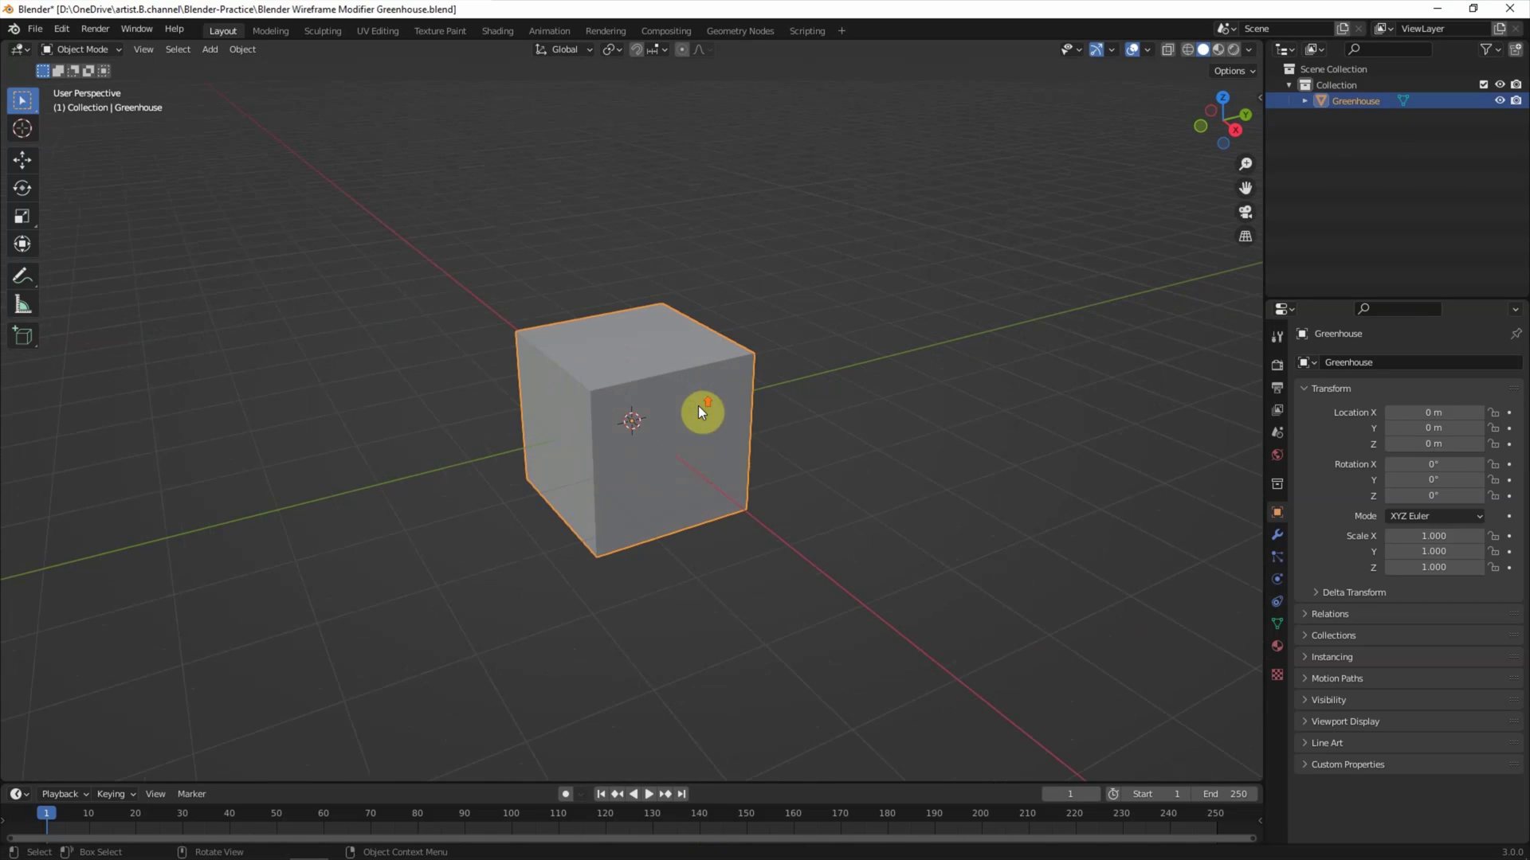
click(79, 50)
scroll(518, 403, up, 2)
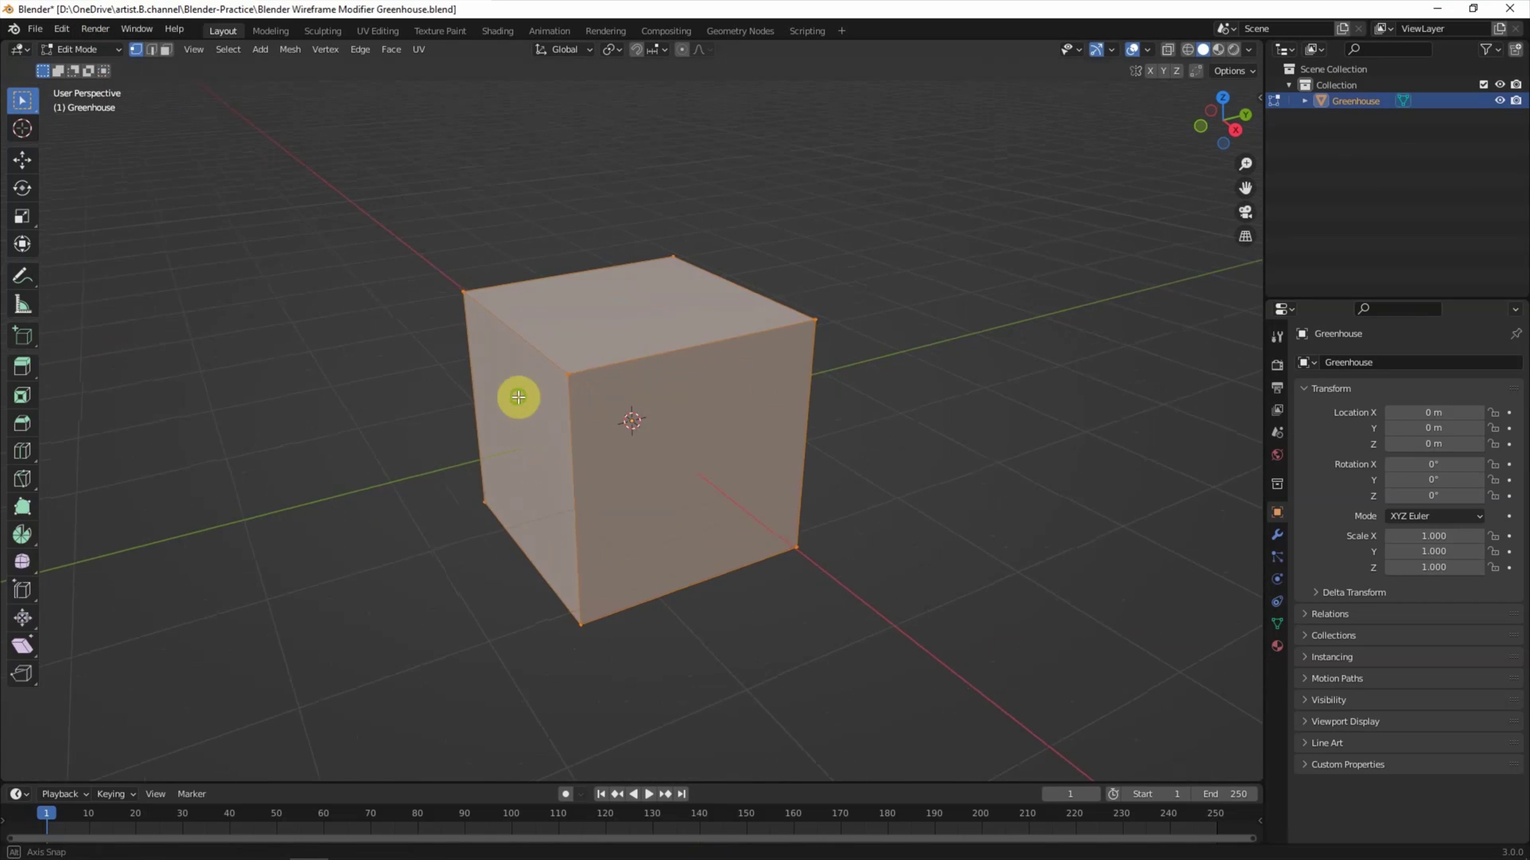
click(23, 215)
drag(680, 409, 758, 396)
drag(631, 358, 636, 386)
drag(673, 403, 556, 360)
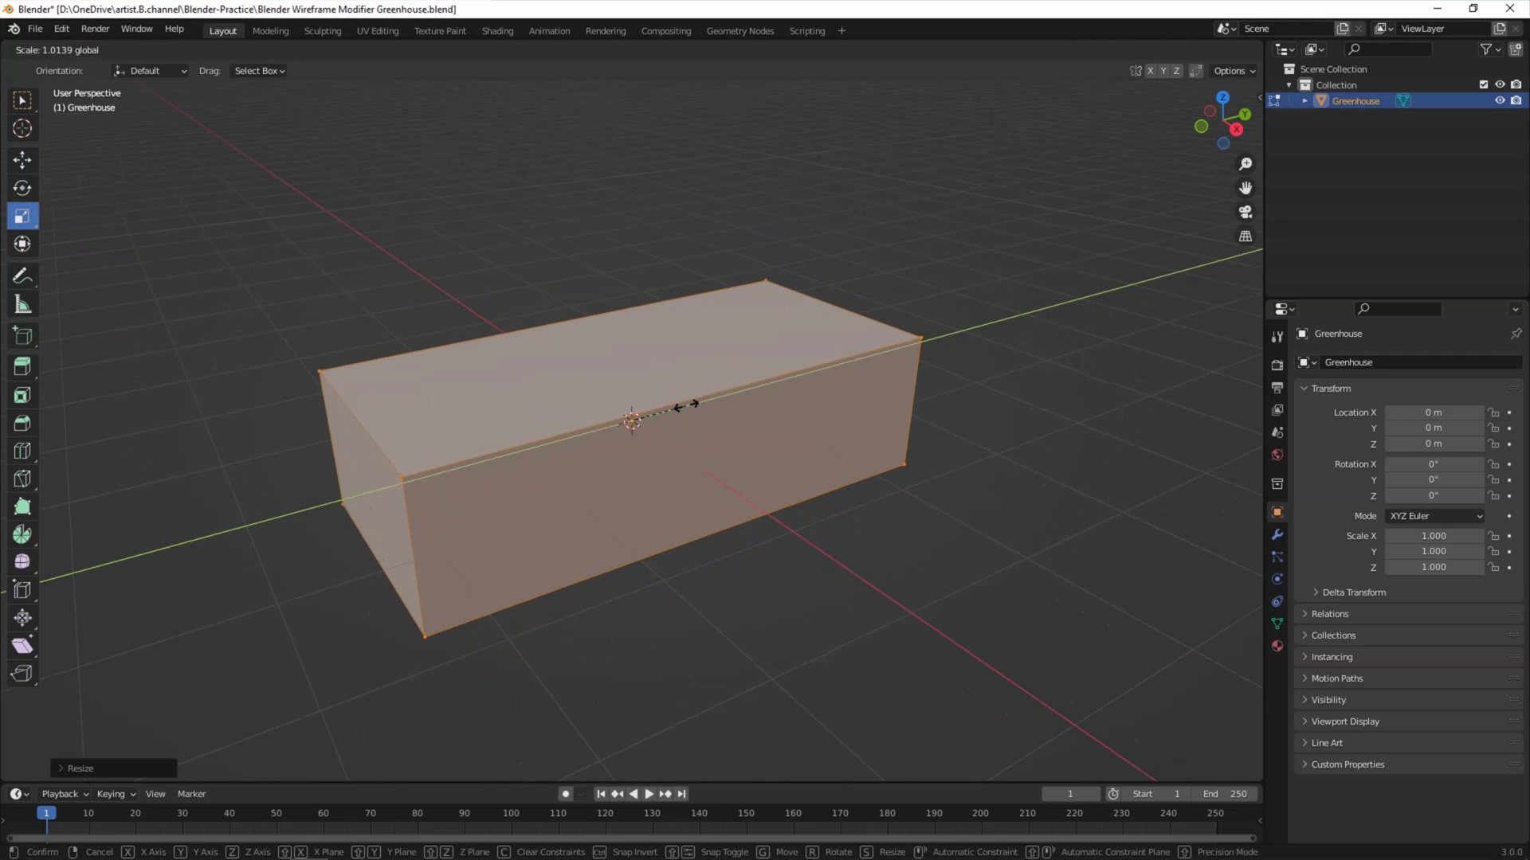
shift+middle_drag(556, 360, 638, 345)
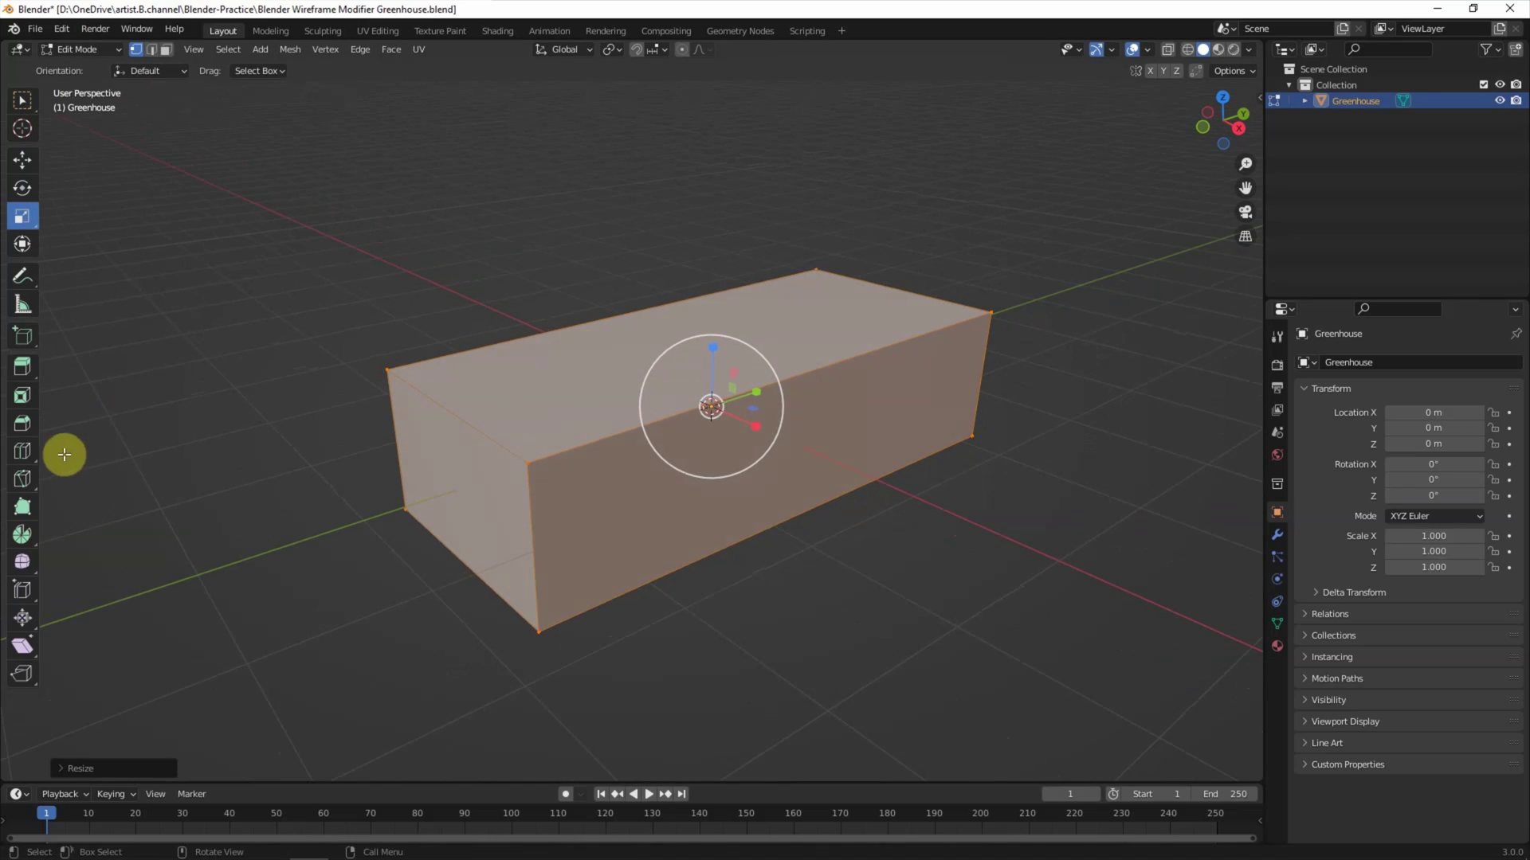
click(22, 453)
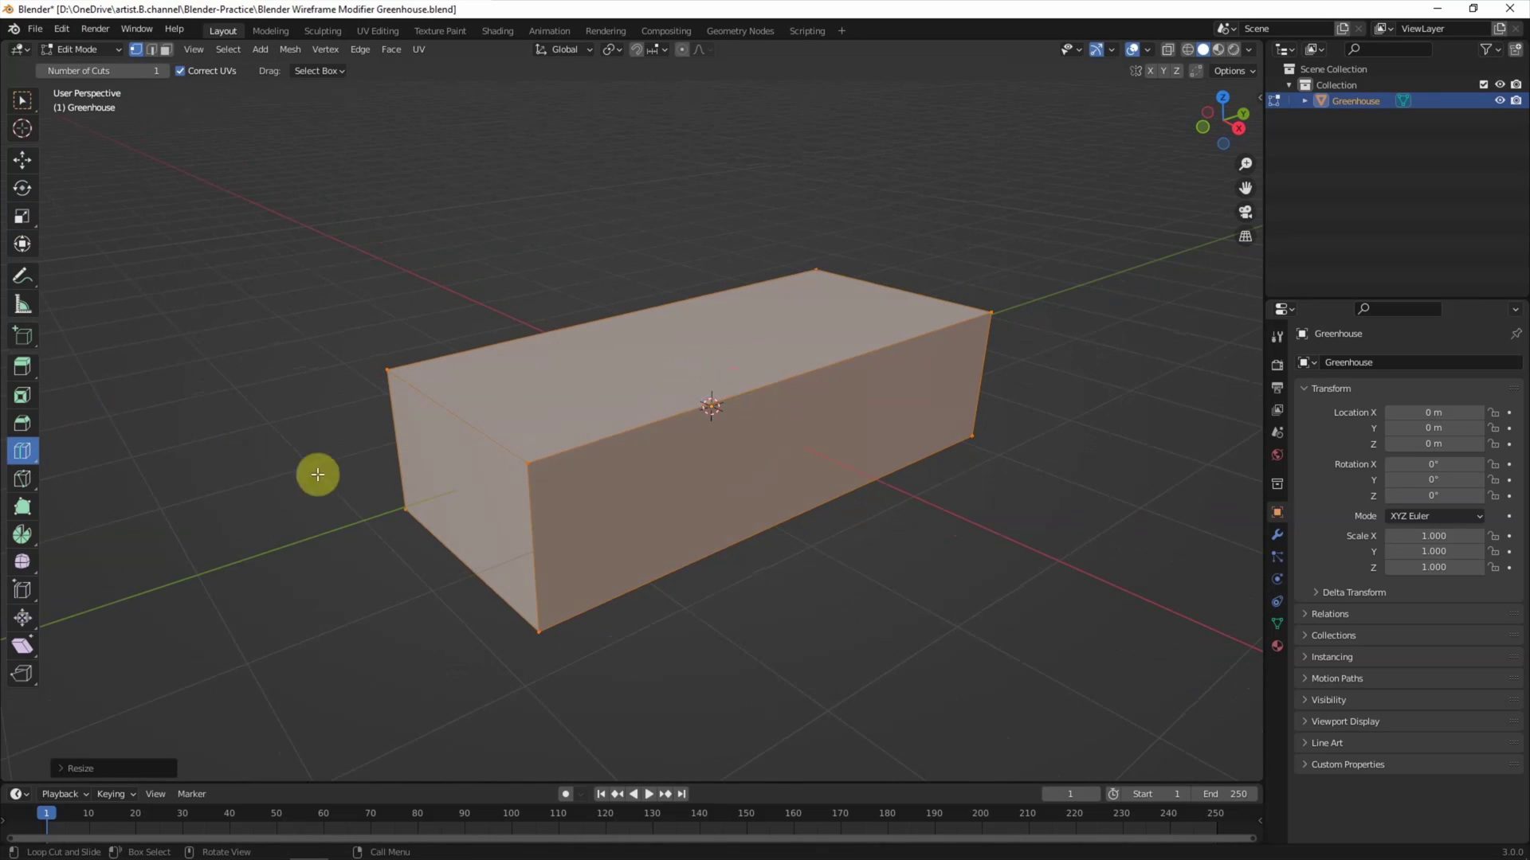
Add horizontal and vertical loop cuts, then raise the top centre edge into a roof ridge.
click(511, 526)
click(458, 443)
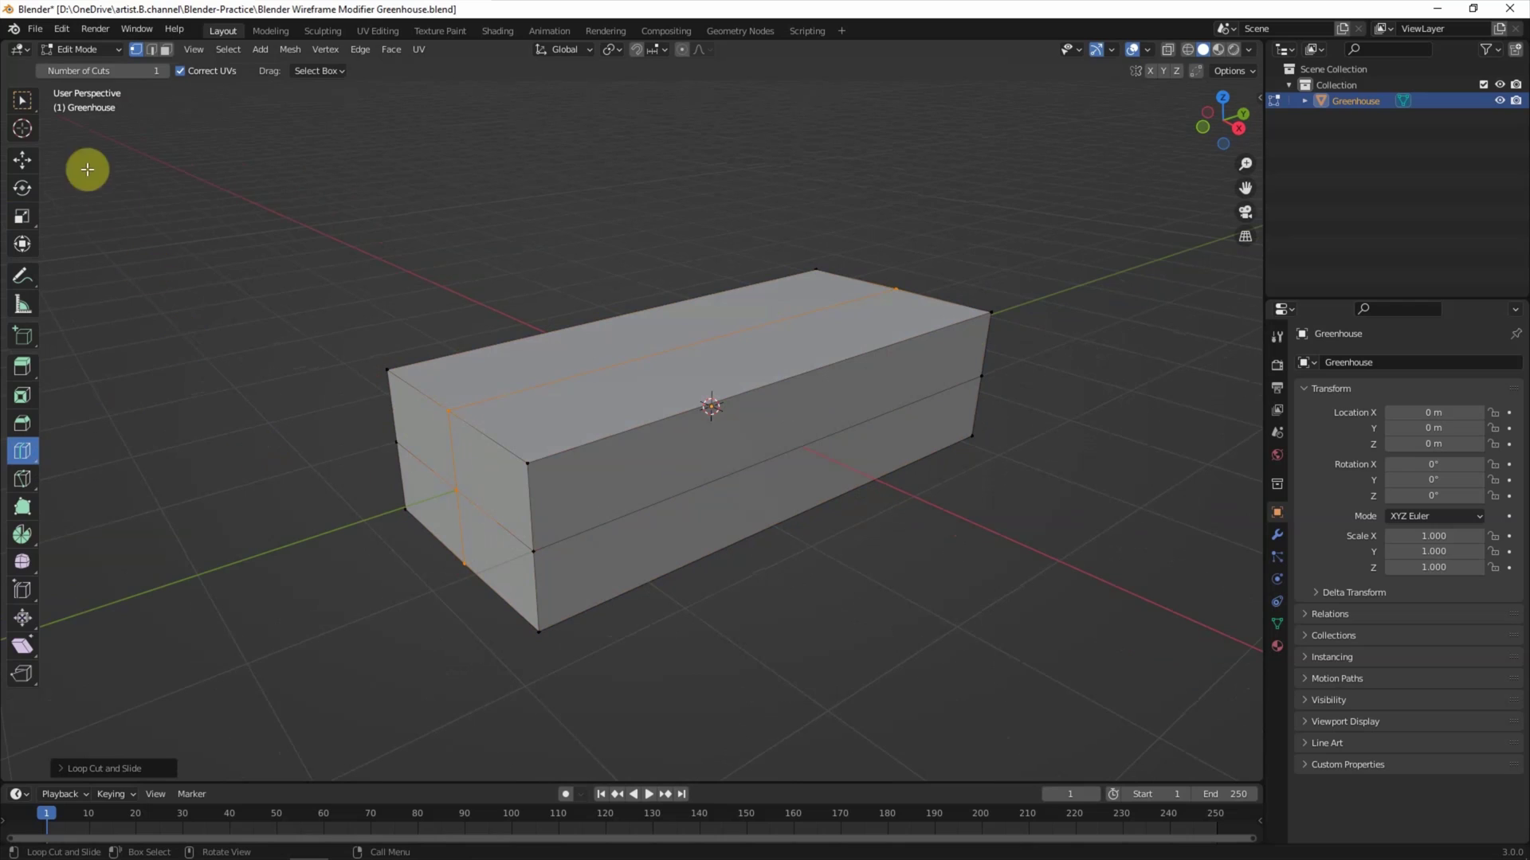
click(22, 101)
click(450, 414)
shift+click(895, 289)
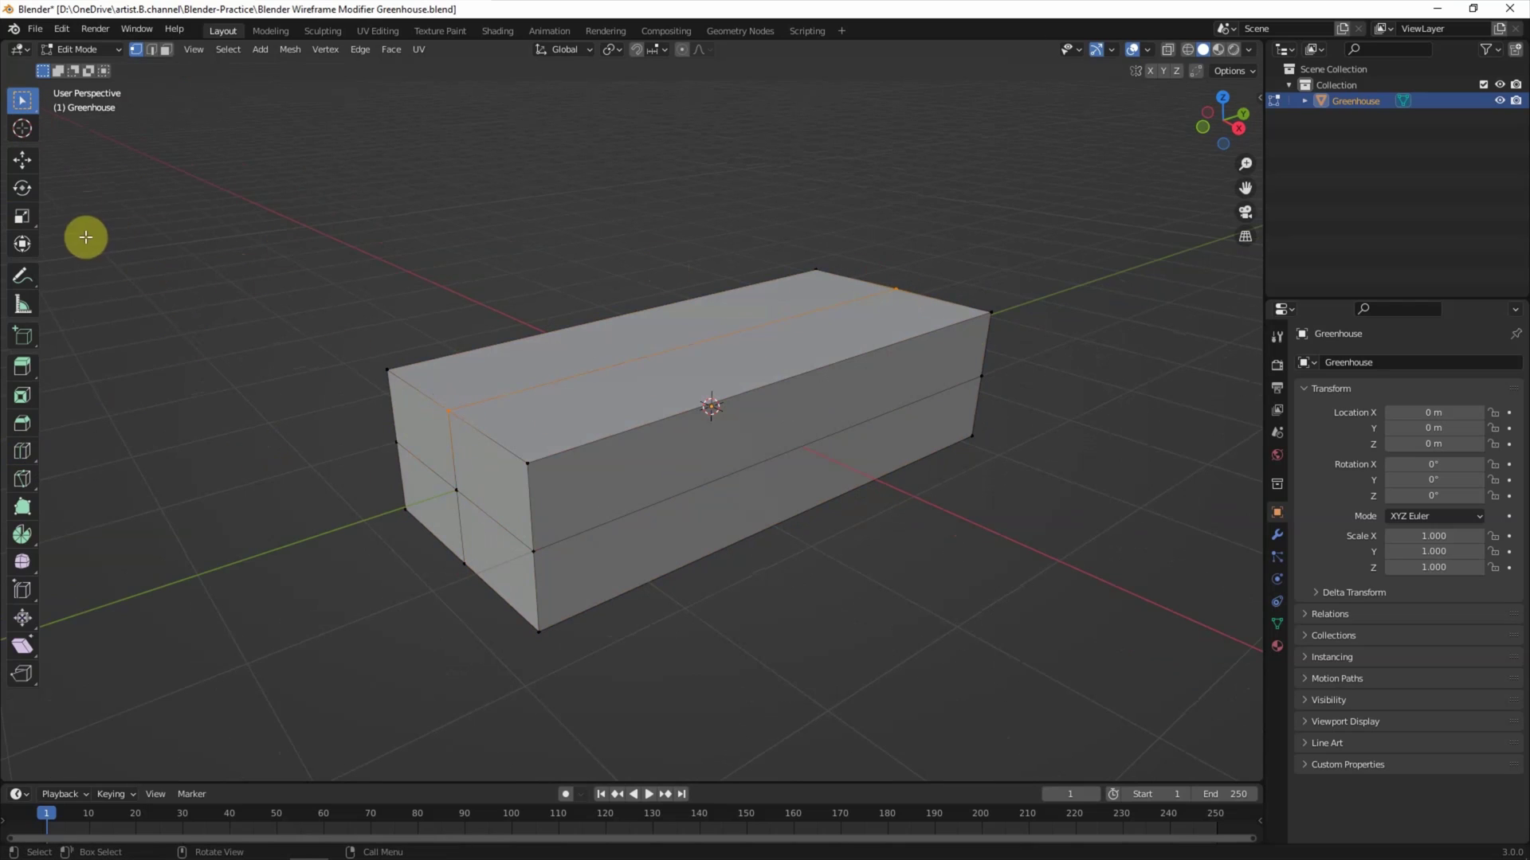
click(30, 167)
drag(714, 288, 712, 208)
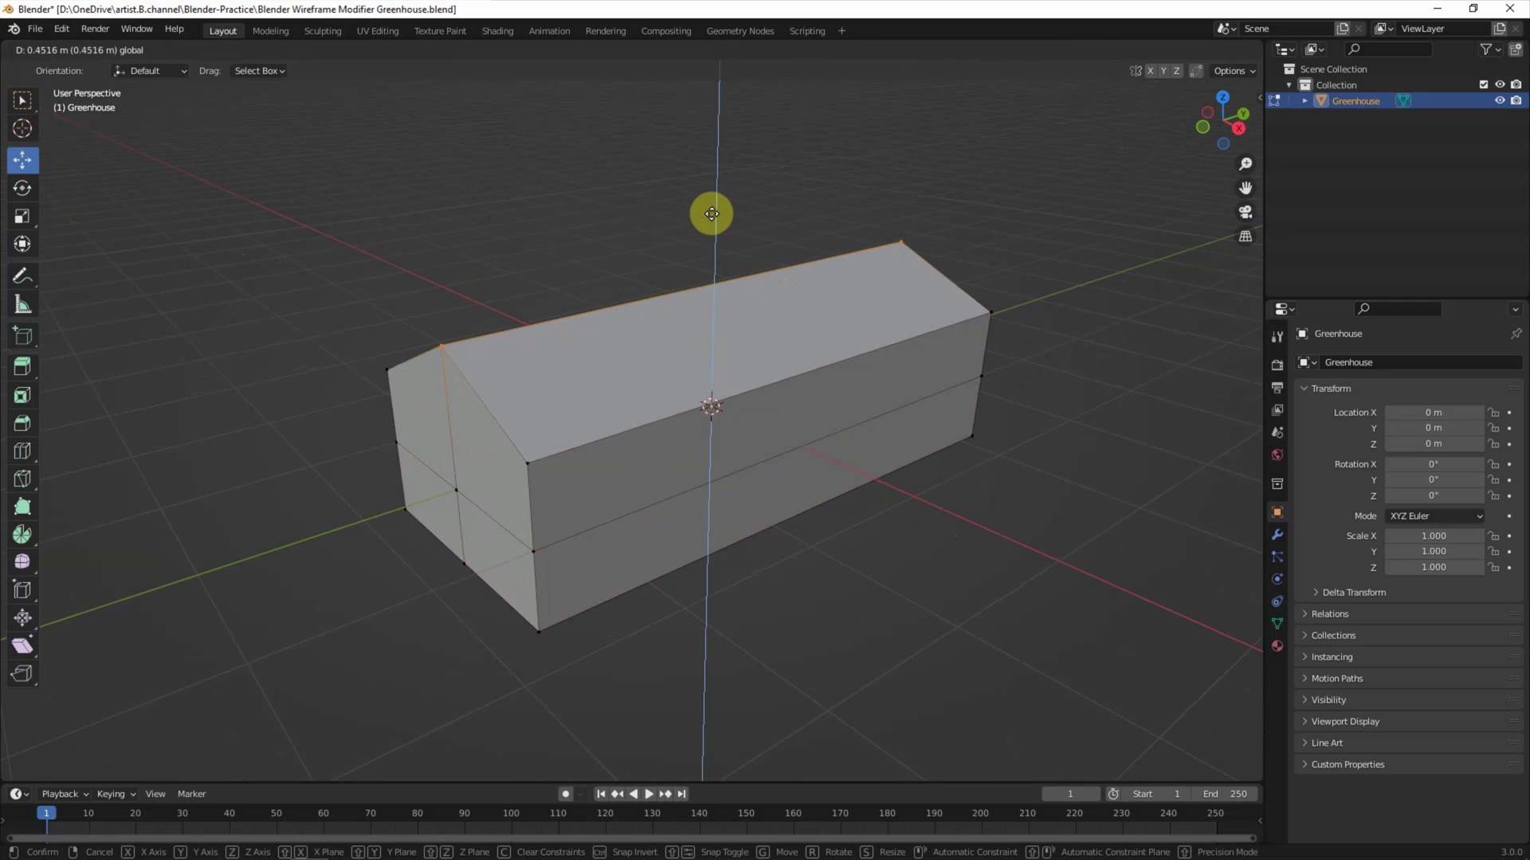
middle_drag(711, 208, 635, 205)
drag(710, 211, 706, 202)
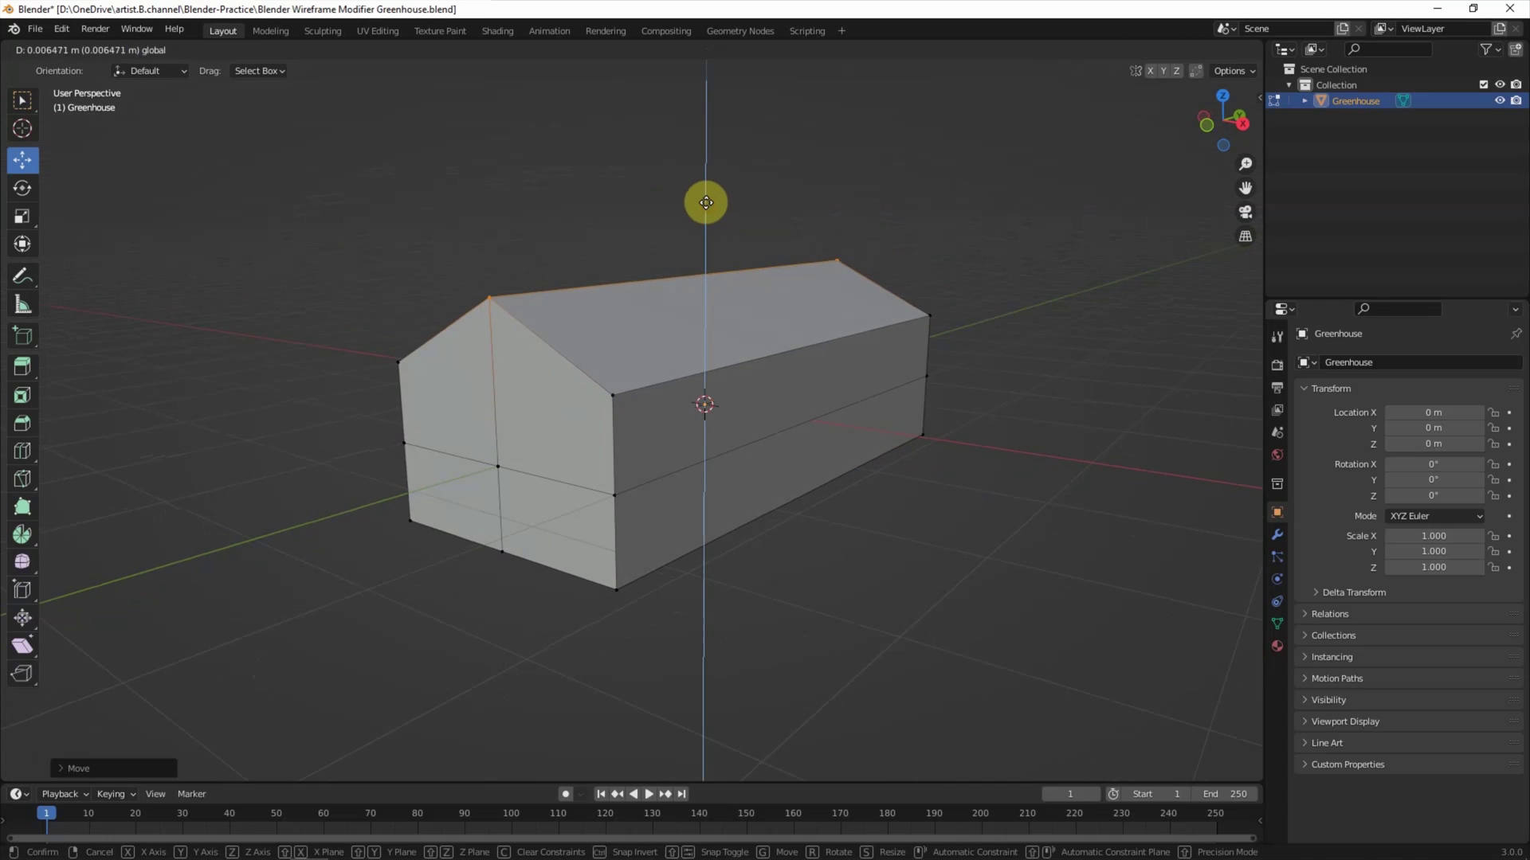
key(Escape)
click(514, 188)
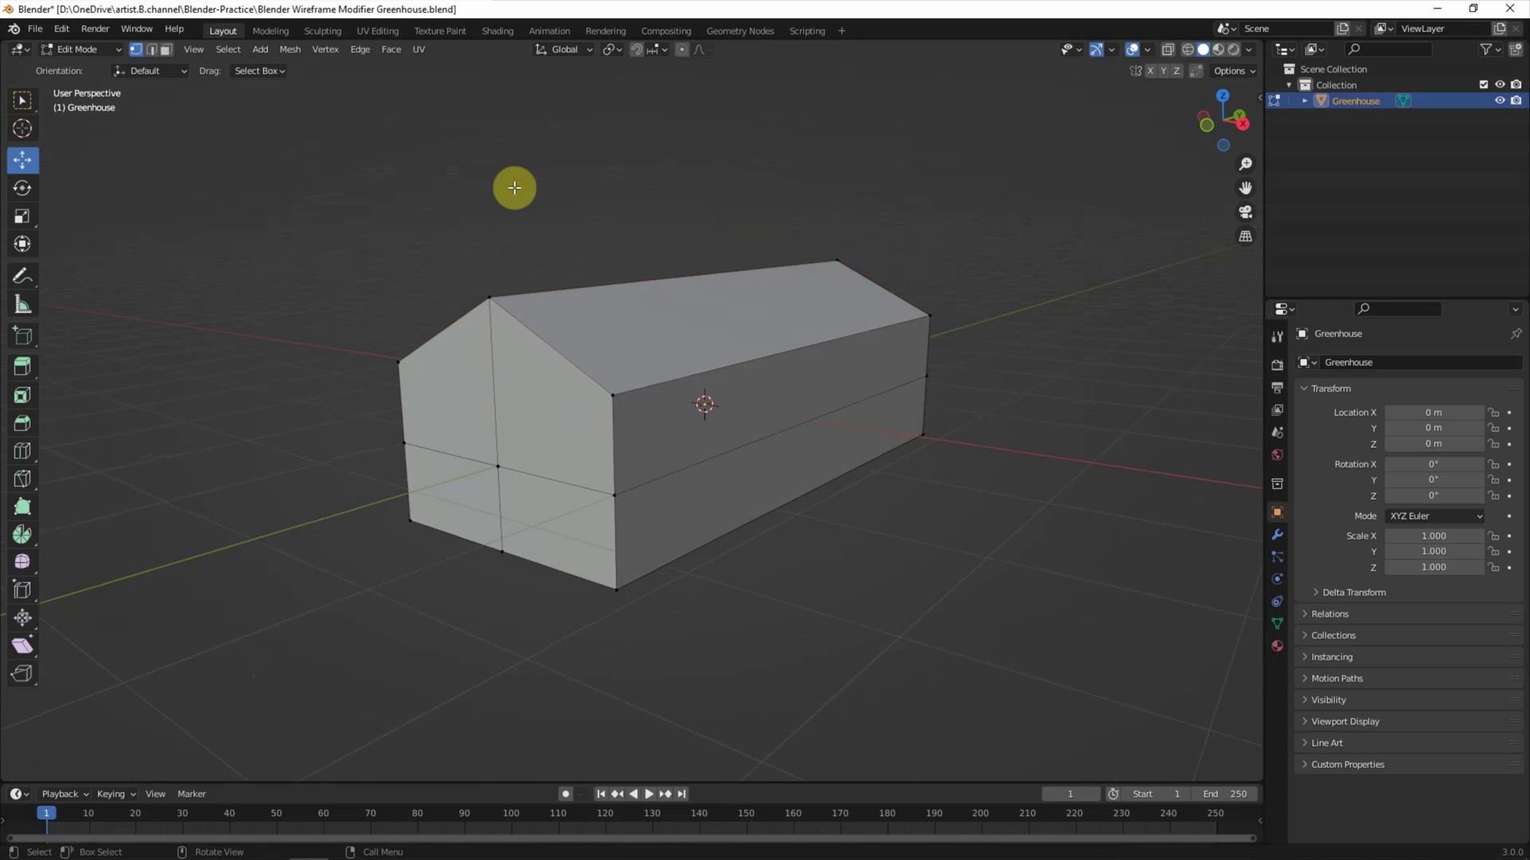
Add loop cuts across the gables and roof with Number of Cuts set to 6.
click(23, 451)
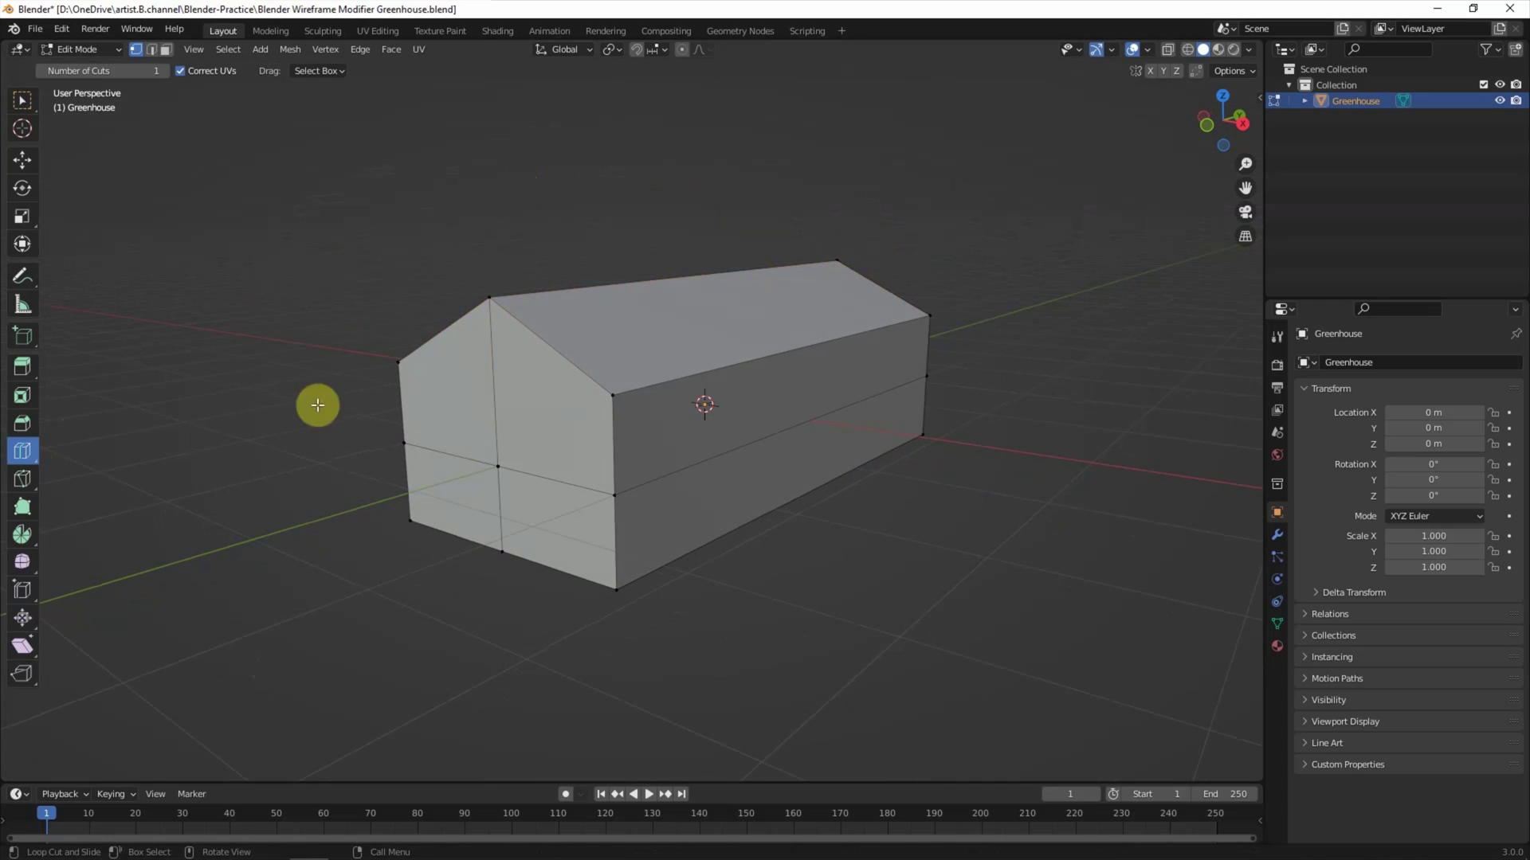
click(557, 321)
click(420, 377)
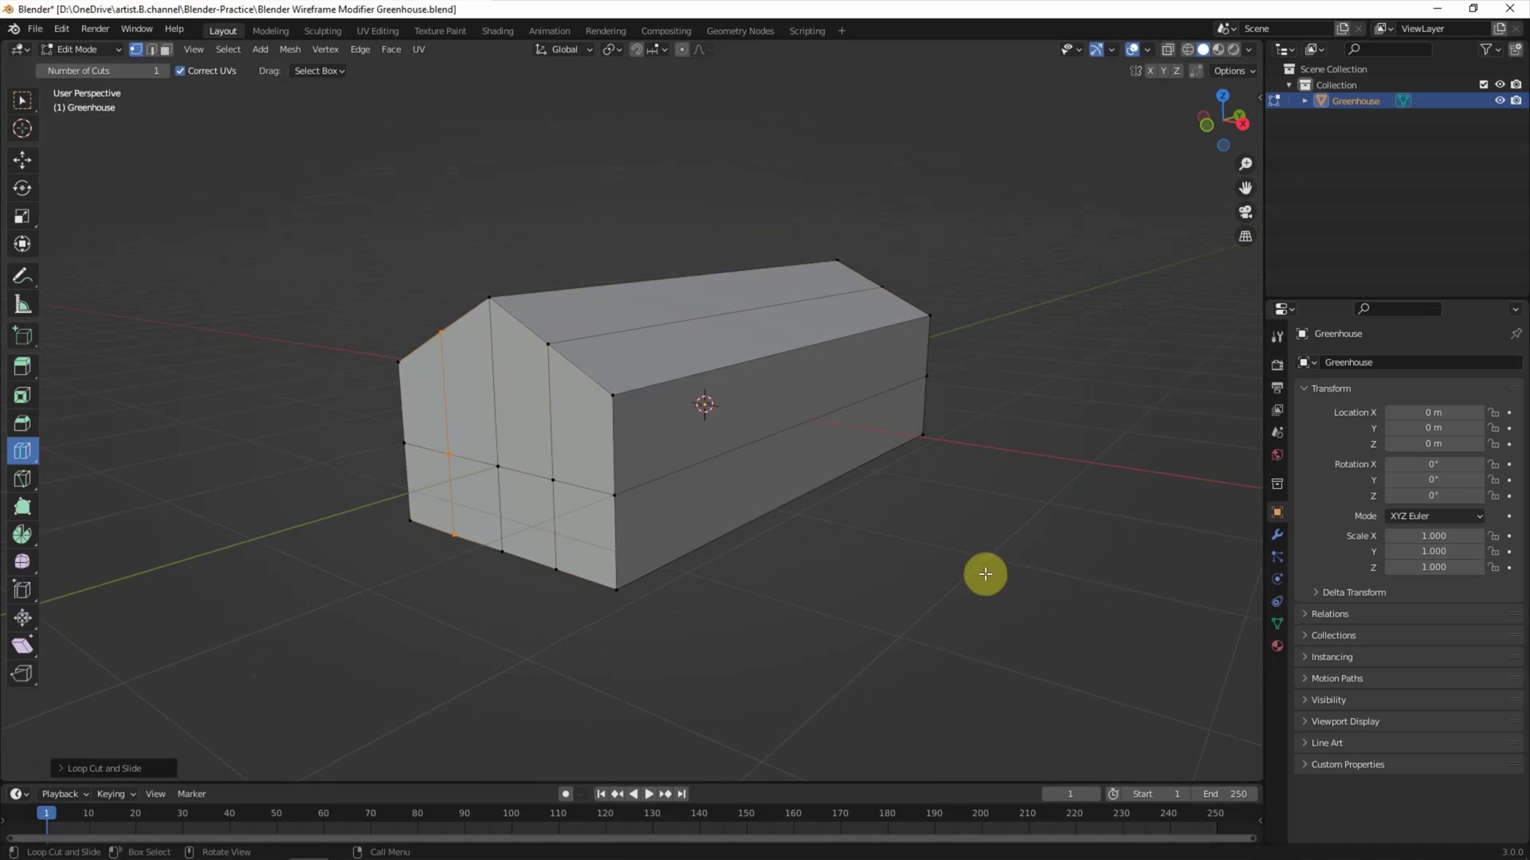
click(817, 368)
click(64, 766)
click(261, 641)
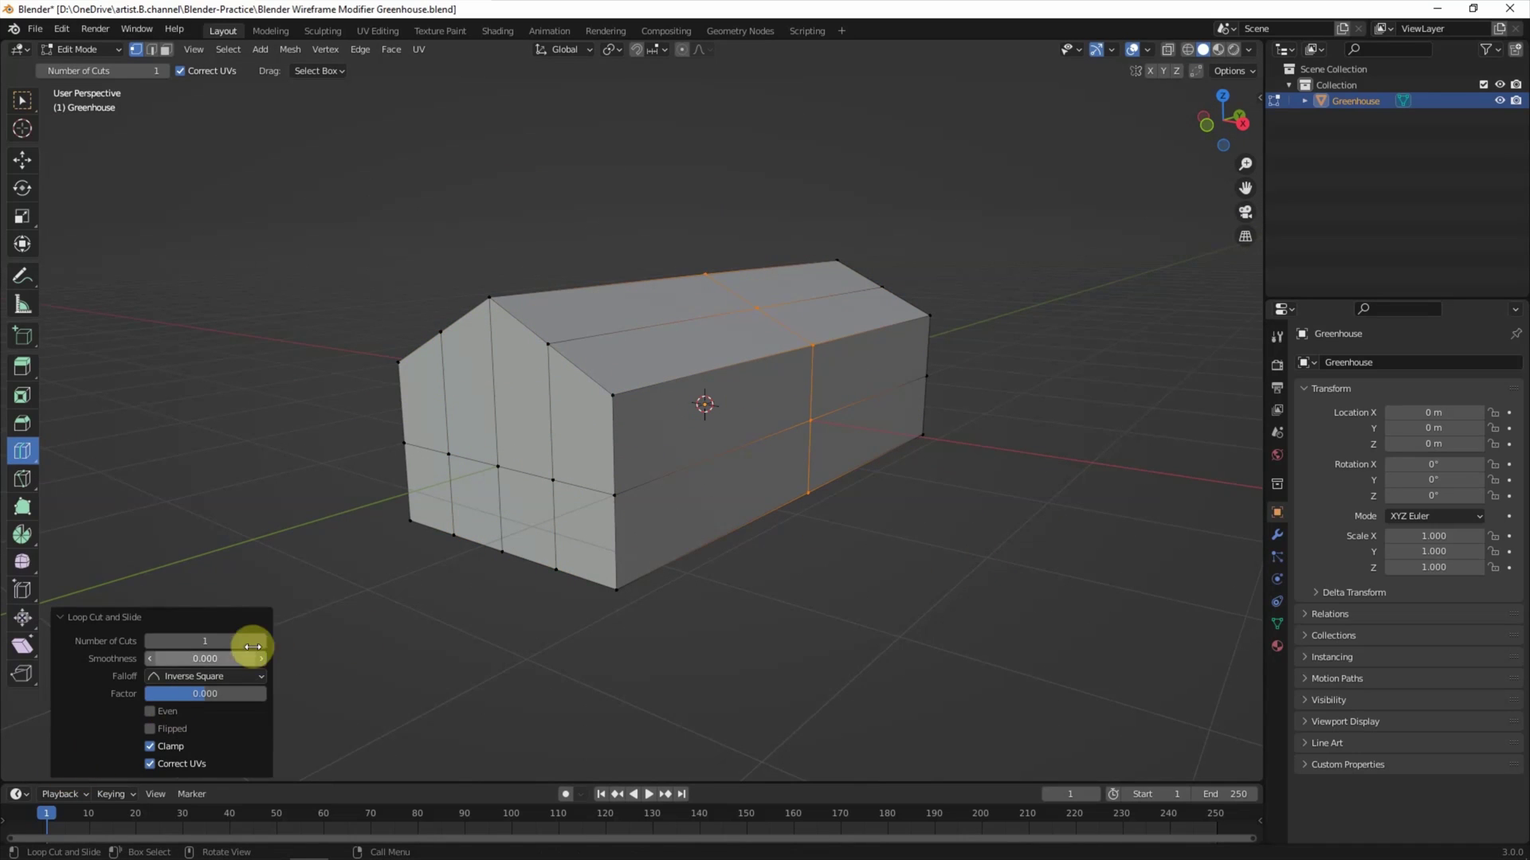
click(261, 641)
click(261, 642)
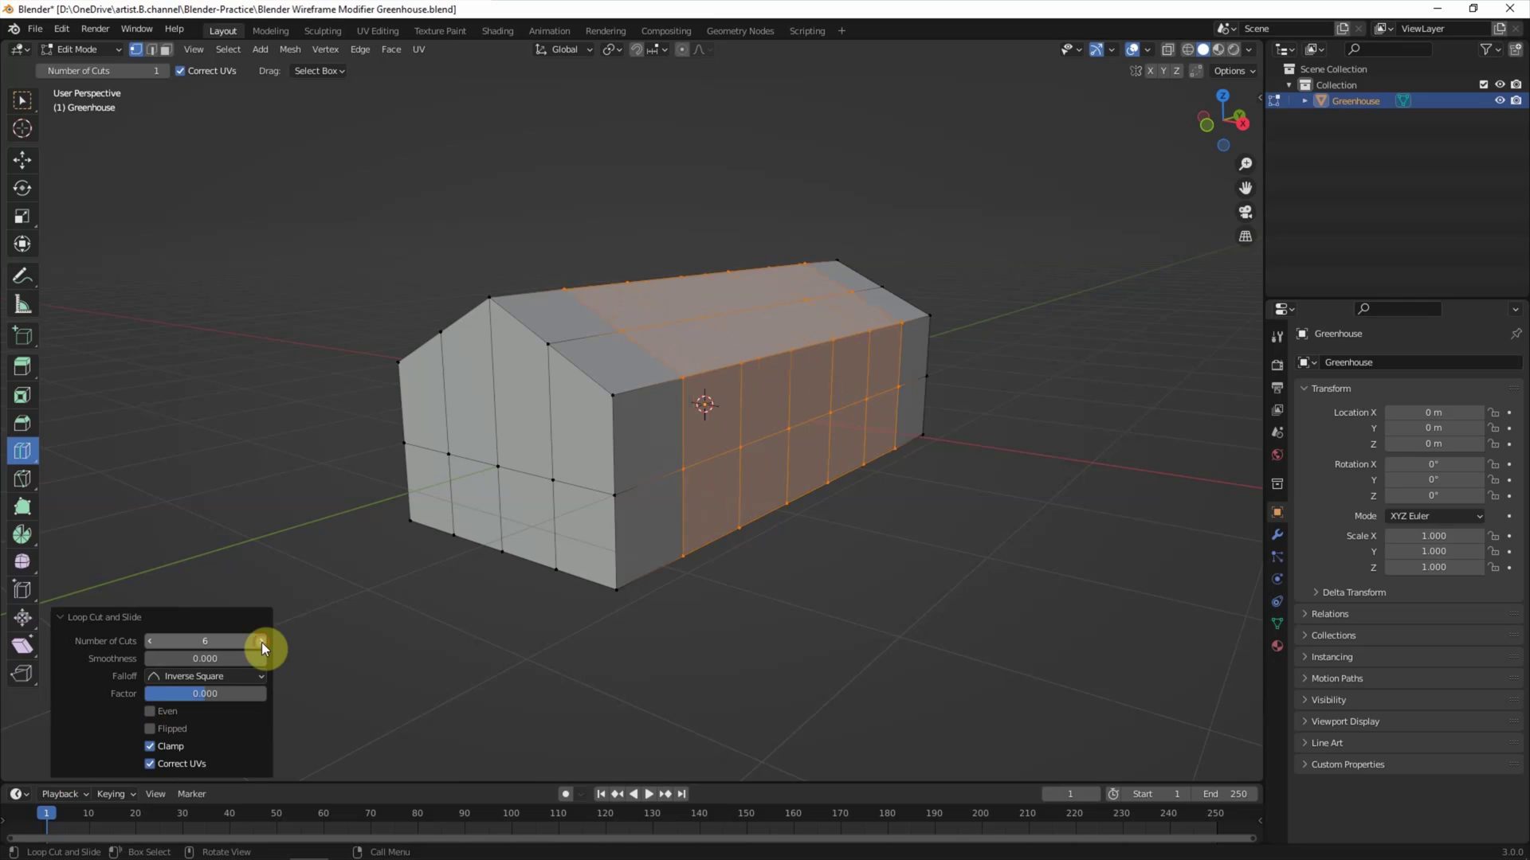
click(22, 101)
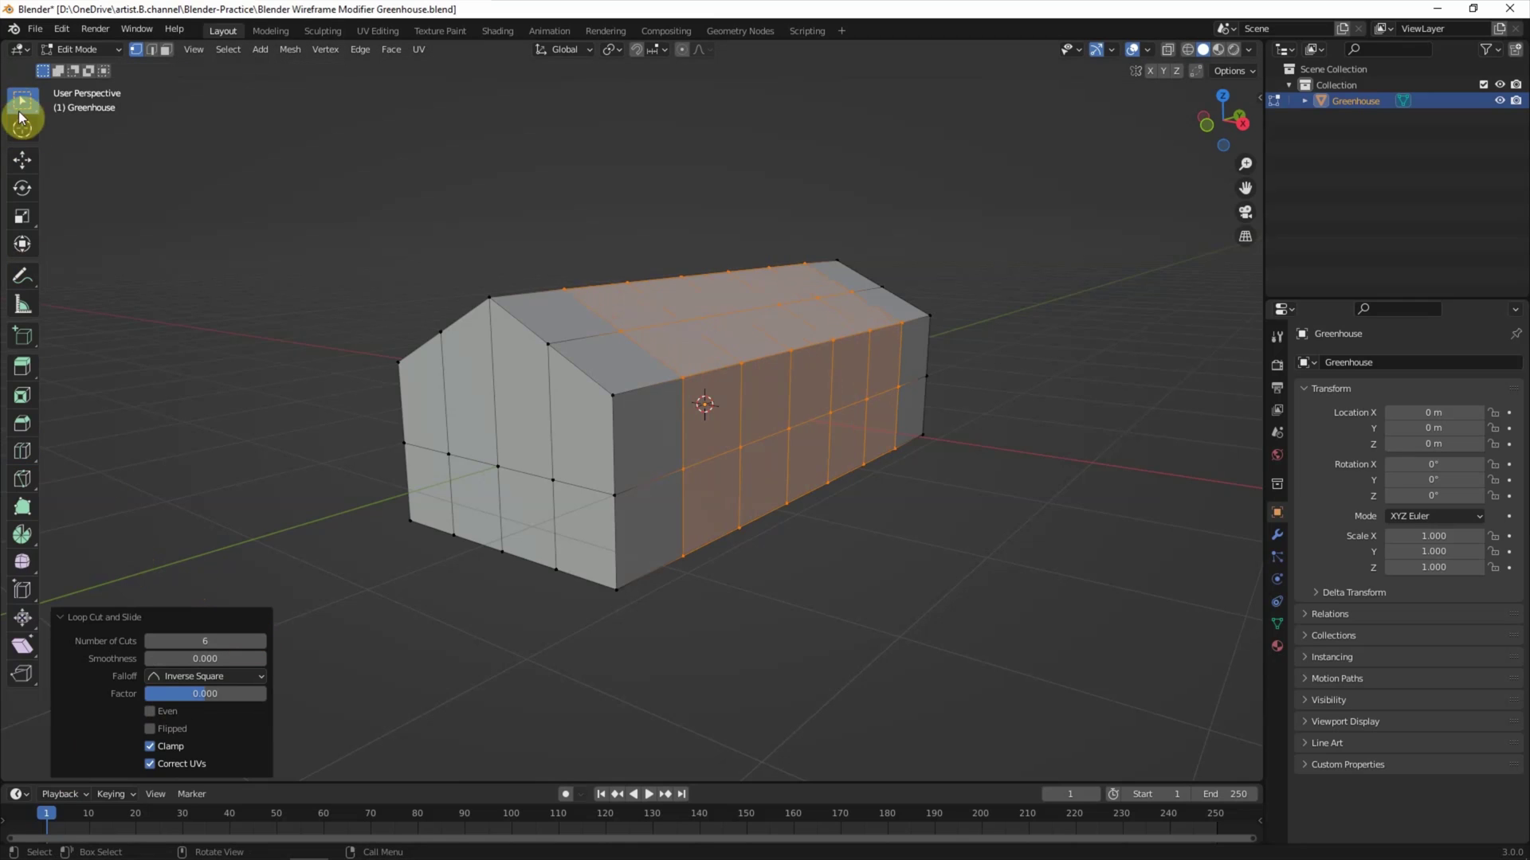
click(179, 255)
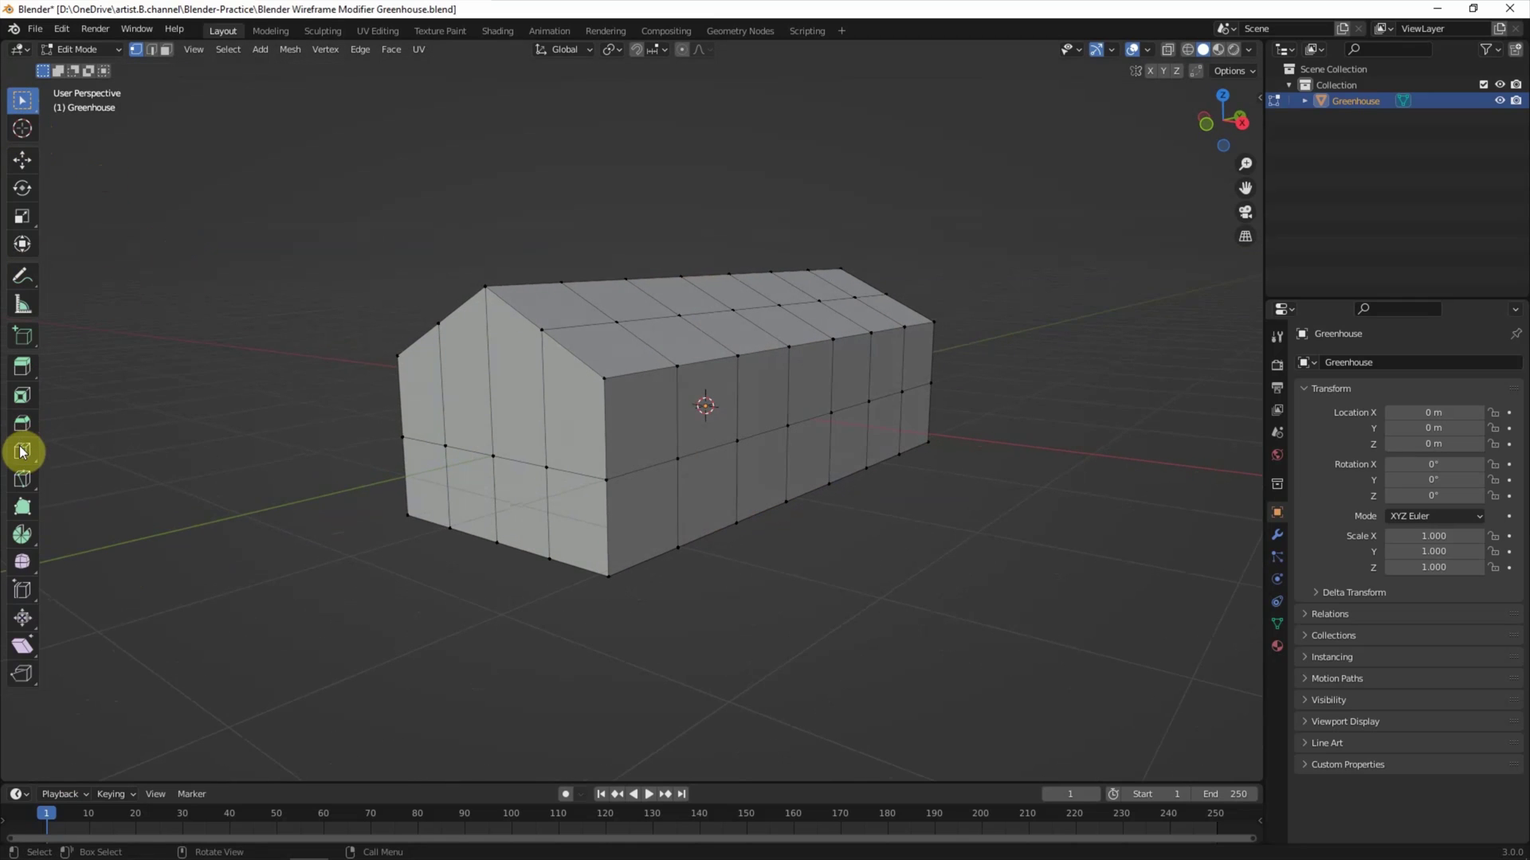
Knife-cut across the near gable end between its eave corners.
click(22, 479)
click(397, 356)
click(603, 378)
click(438, 322)
middle_drag(621, 318, 403, 318)
Knife-cut across the far gable end and confirm the cuts.
click(800, 358)
click(945, 343)
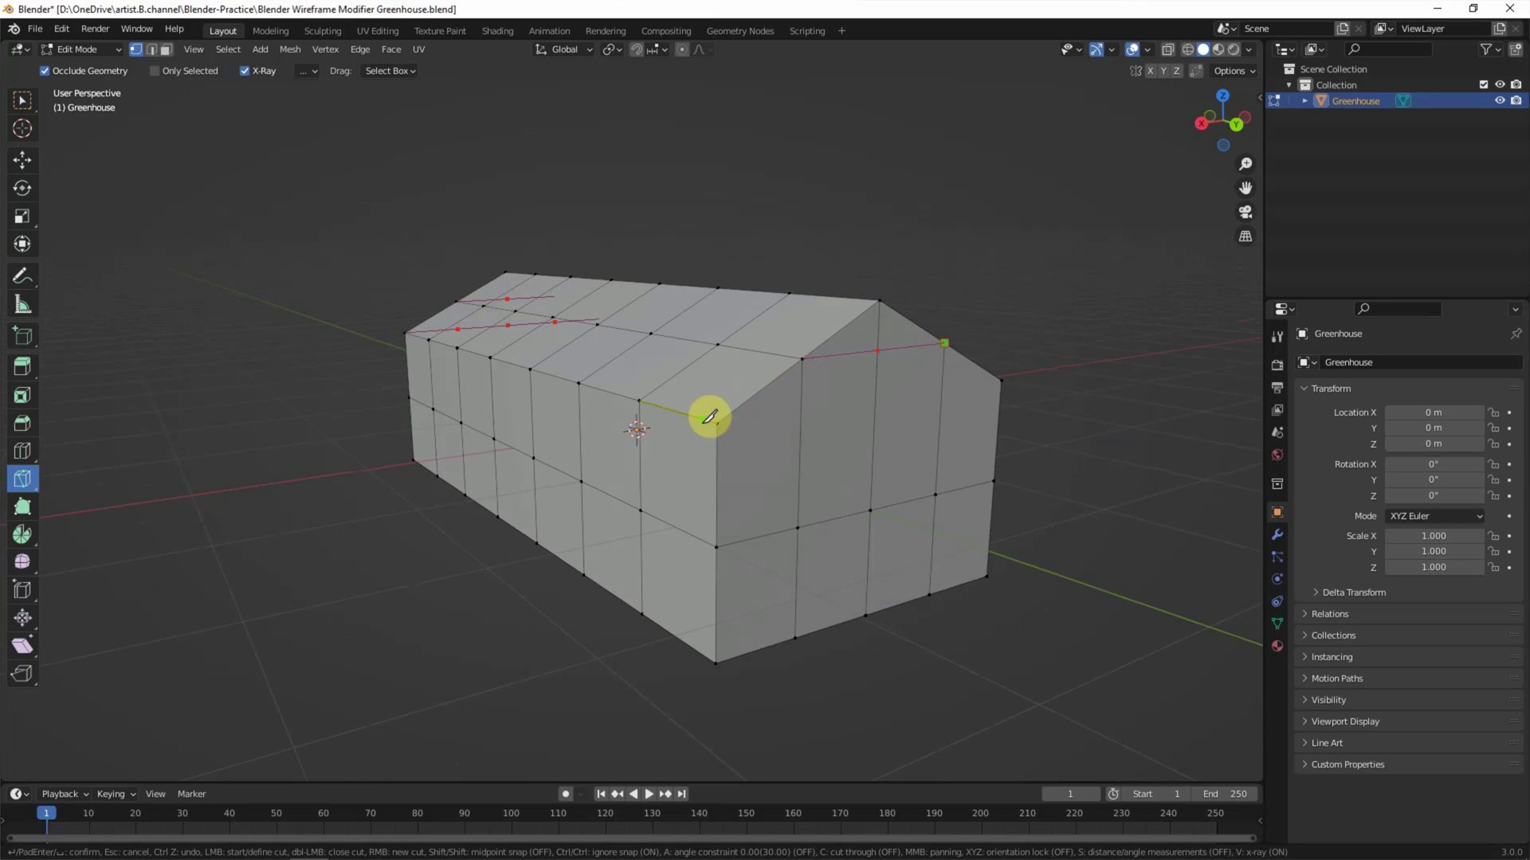
click(742, 415)
click(1001, 380)
key(Return)
click(22, 100)
middle_drag(151, 250, 397, 245)
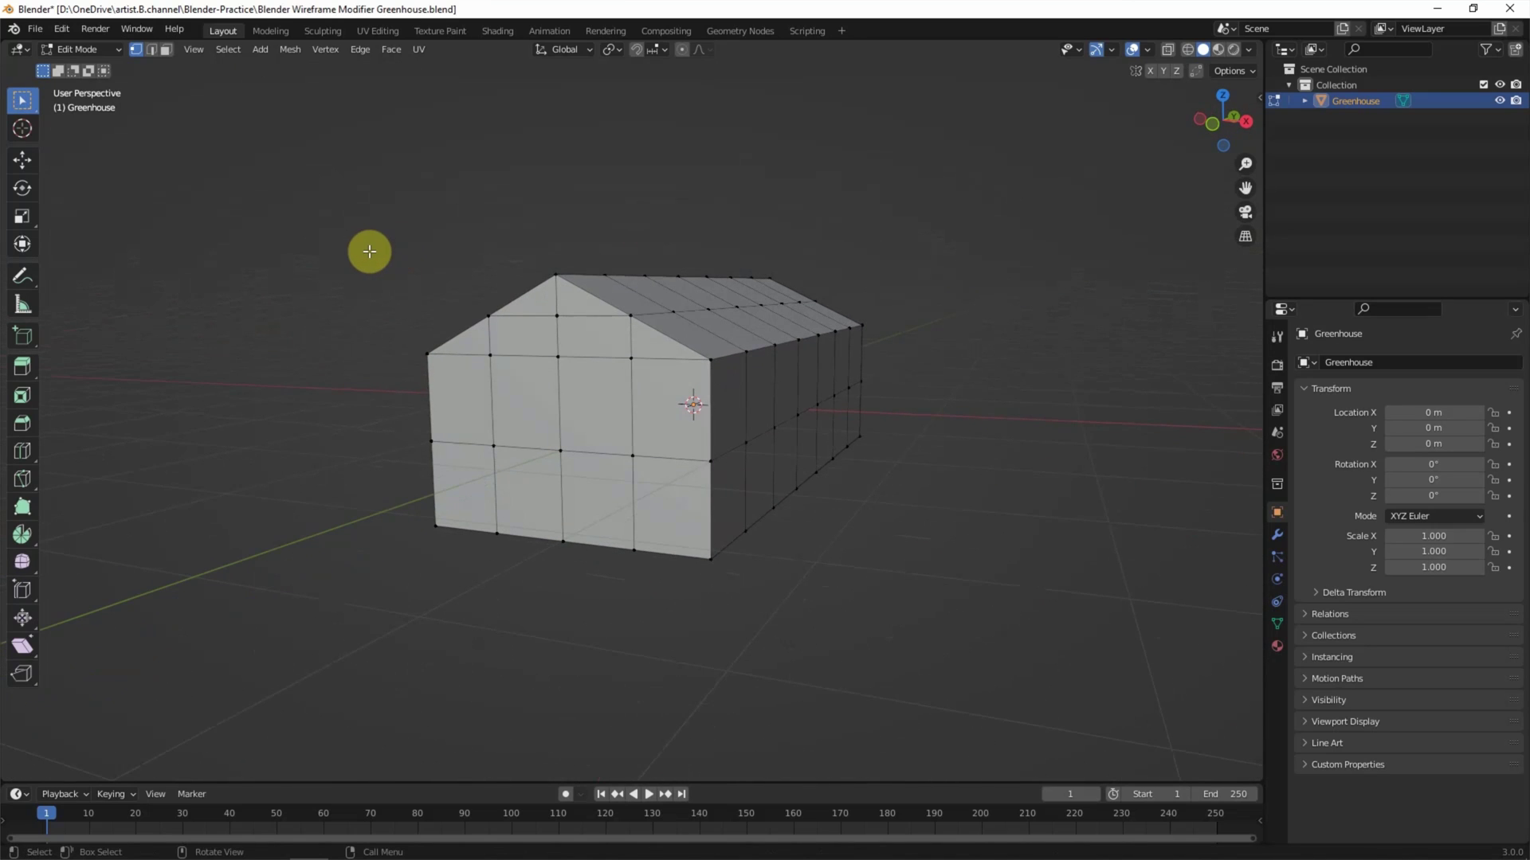
Delete four front-wall faces to open a doorway.
click(166, 49)
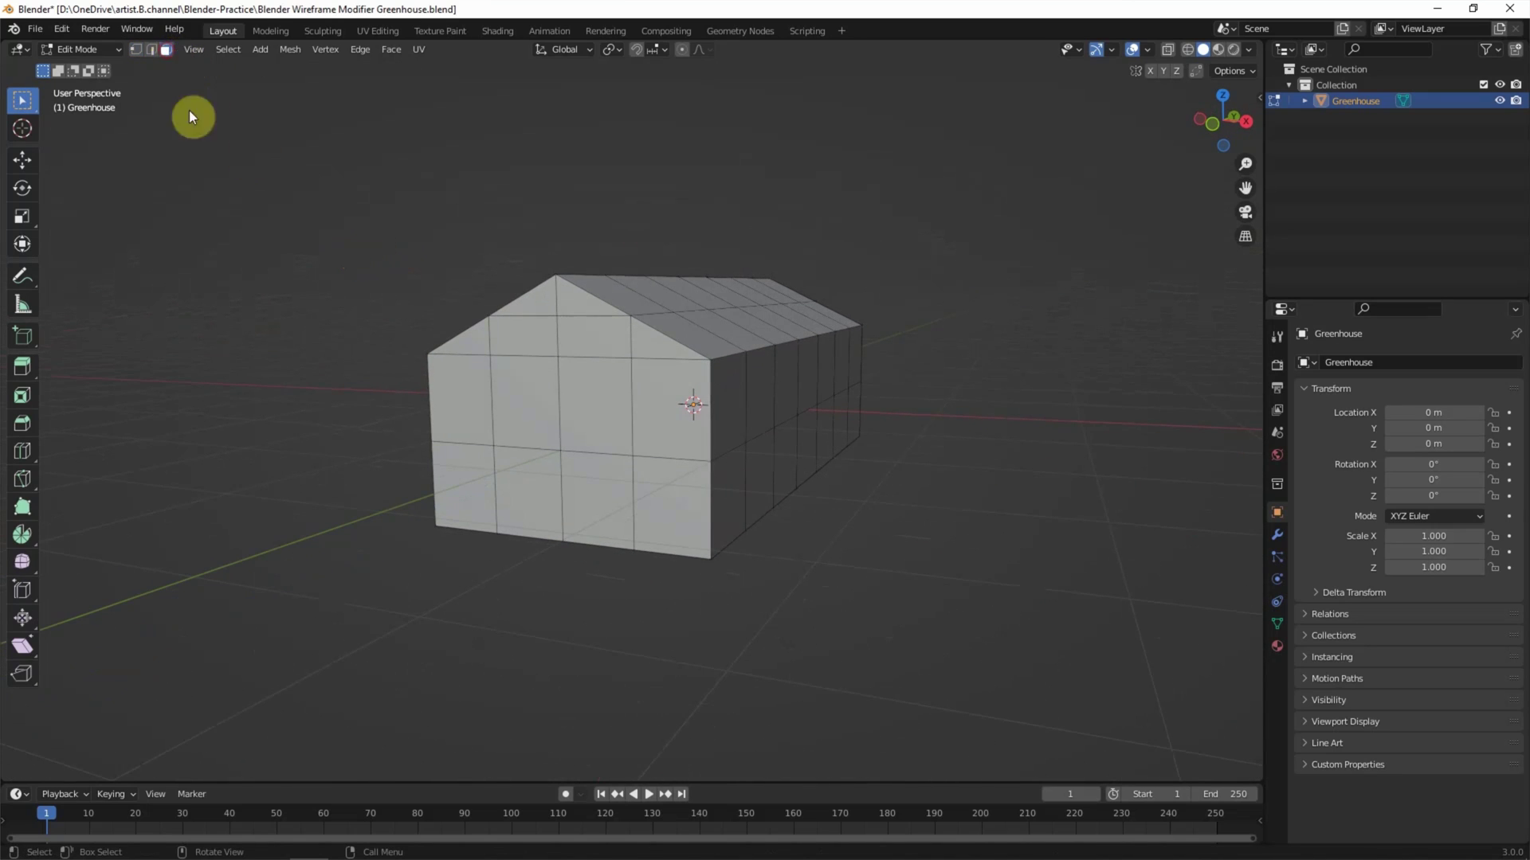
click(535, 407)
shift+click(597, 413)
shift+click(543, 478)
shift+click(593, 483)
key(x)
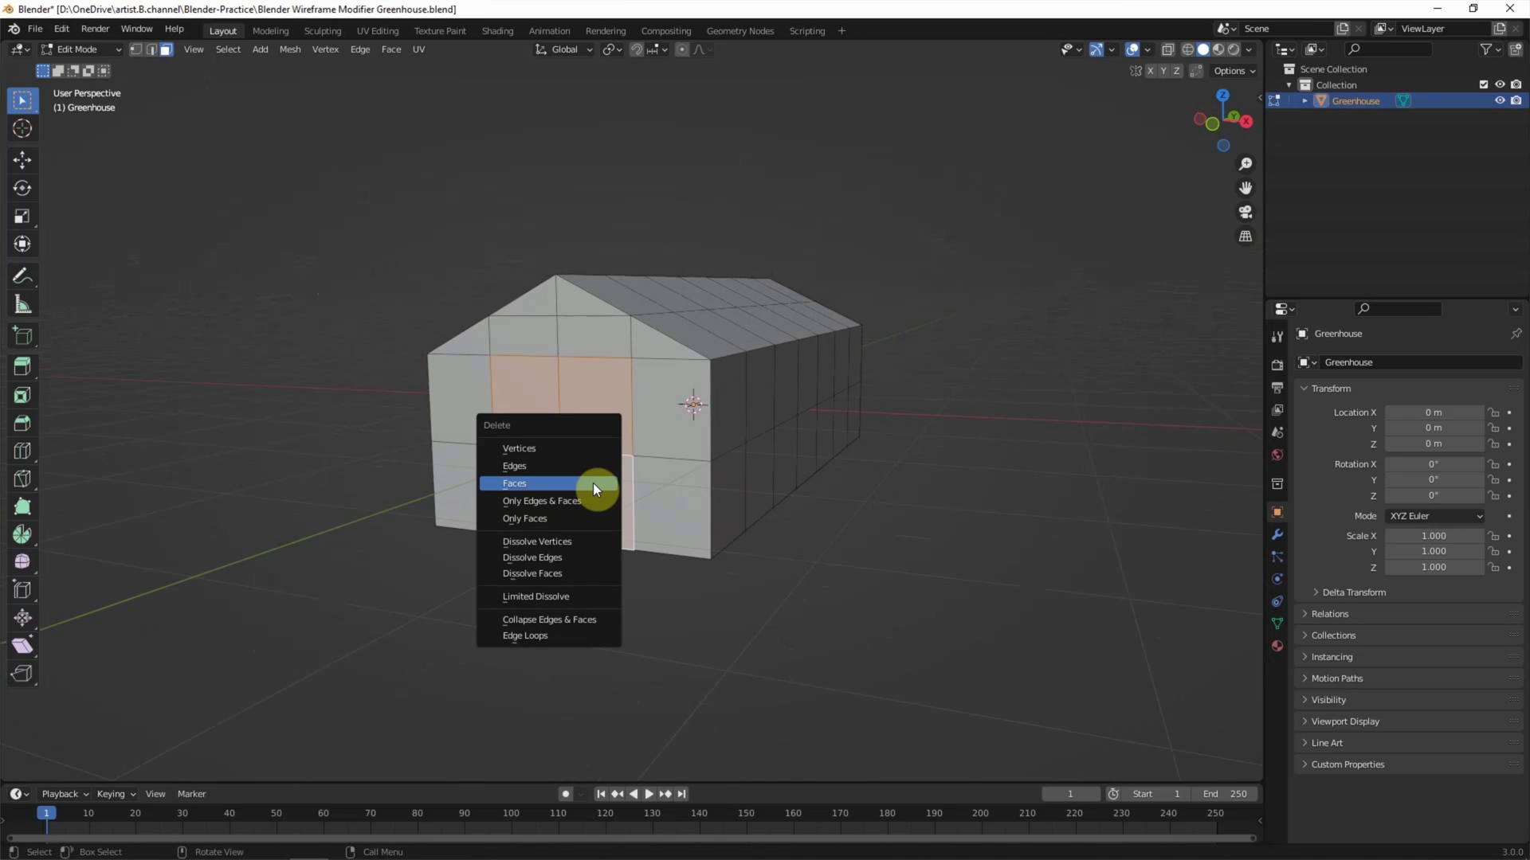
click(592, 483)
Select all the floor faces from below and delete them.
middle_drag(714, 539, 706, 478)
click(686, 366)
shift+click(605, 388)
shift+click(513, 409)
shift+click(502, 462)
shift+click(629, 439)
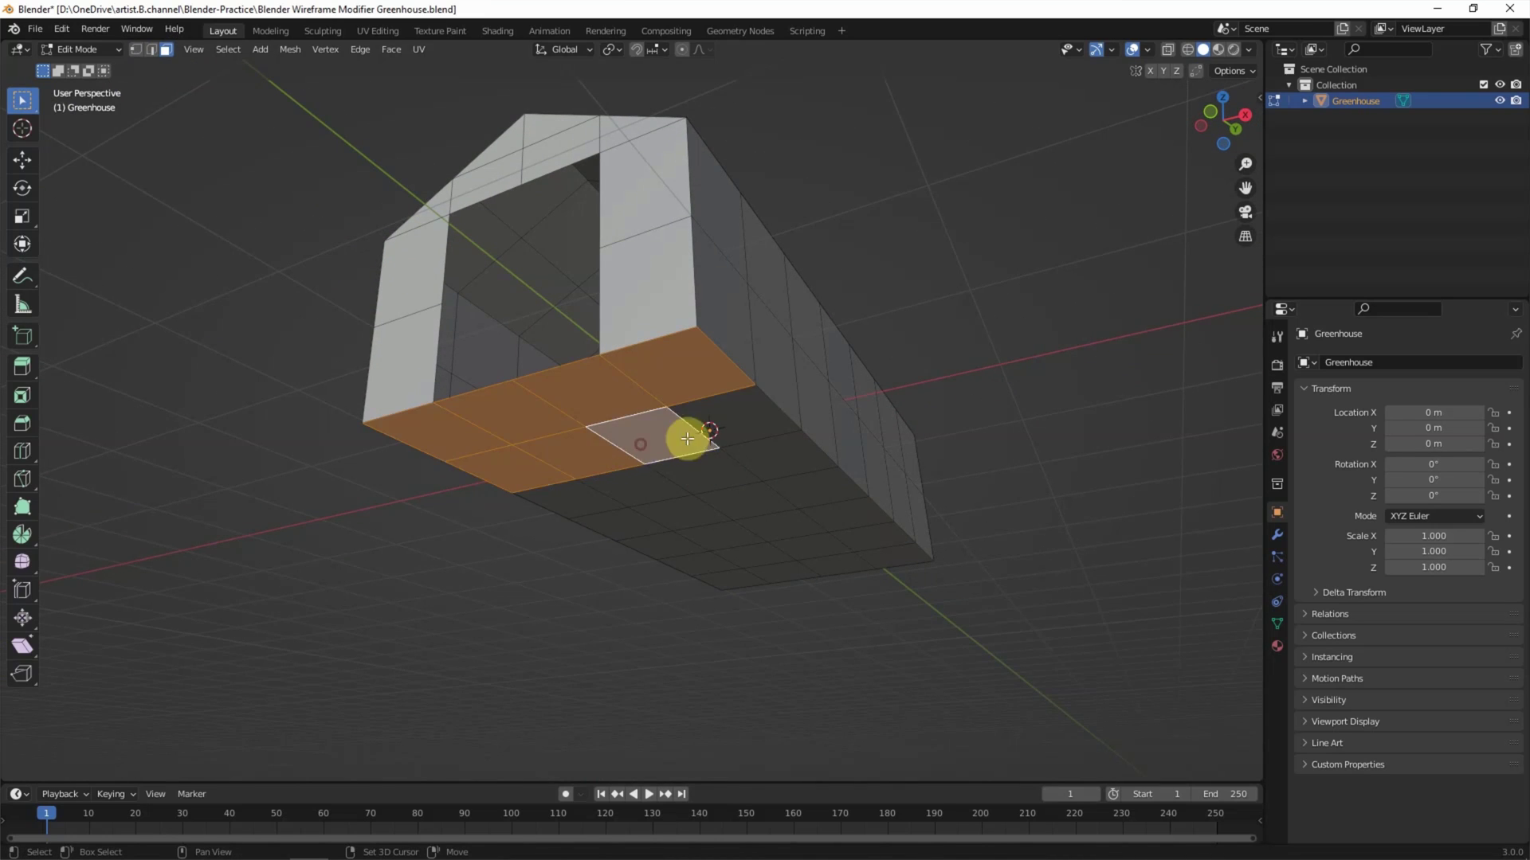
shift+click(701, 410)
shift+click(701, 470)
shift+click(557, 502)
shift+click(617, 522)
shift+click(677, 514)
shift+click(734, 501)
shift+click(789, 513)
shift+click(845, 514)
shift+click(777, 532)
shift+click(713, 550)
shift+click(649, 550)
shift+click(727, 547)
shift+click(805, 542)
shift+click(869, 537)
shift+click(761, 578)
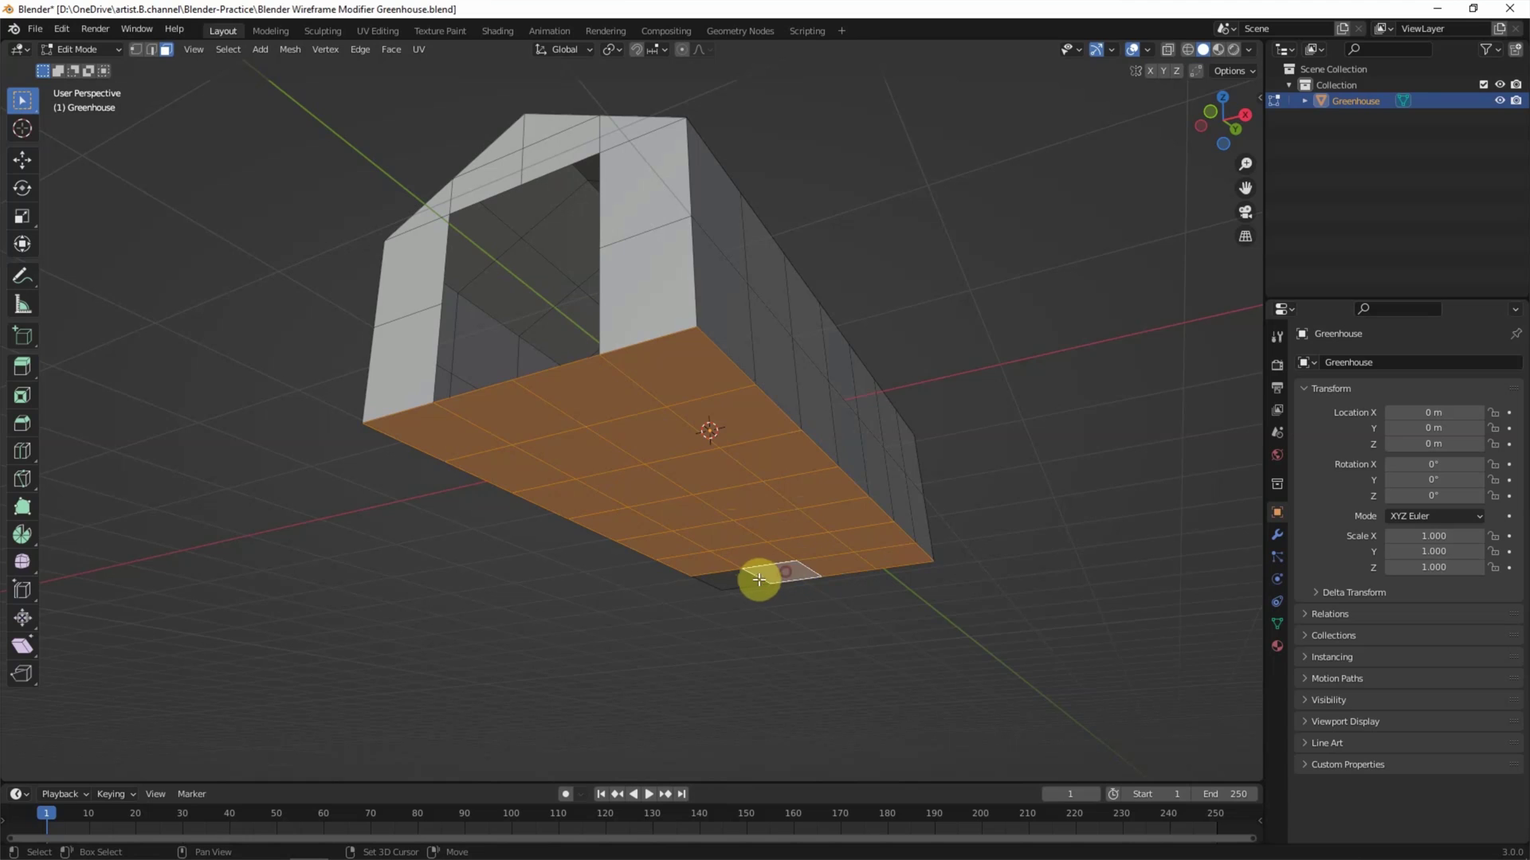
key(x)
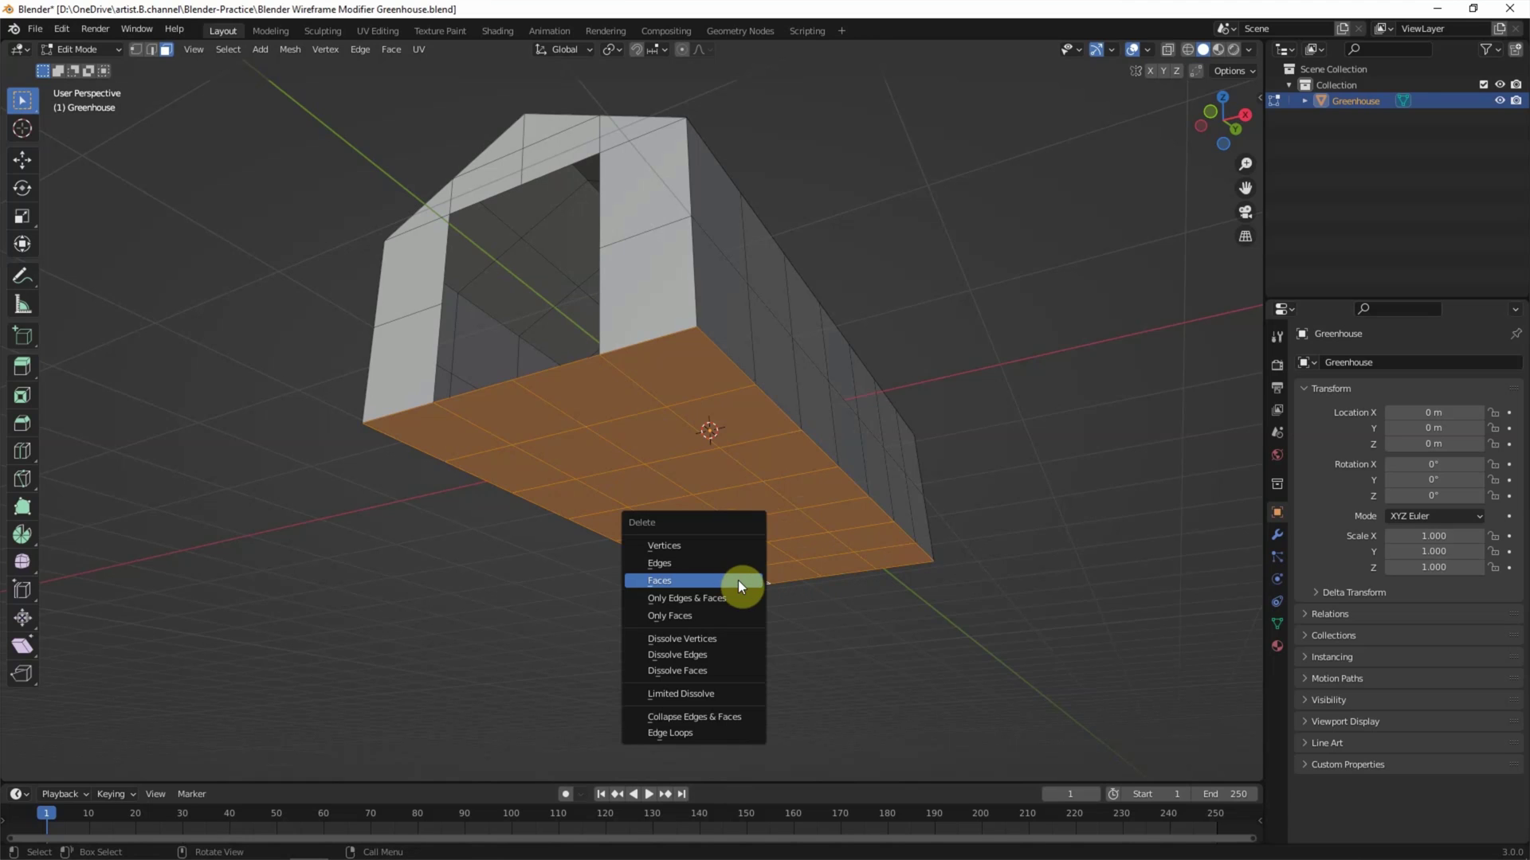
click(738, 580)
Return the open-bottomed greenhouse to Object Mode.
mouse_move(854, 348)
middle_down()
mouse_move(838, 415)
mouse_move(909, 409)
middle_up()
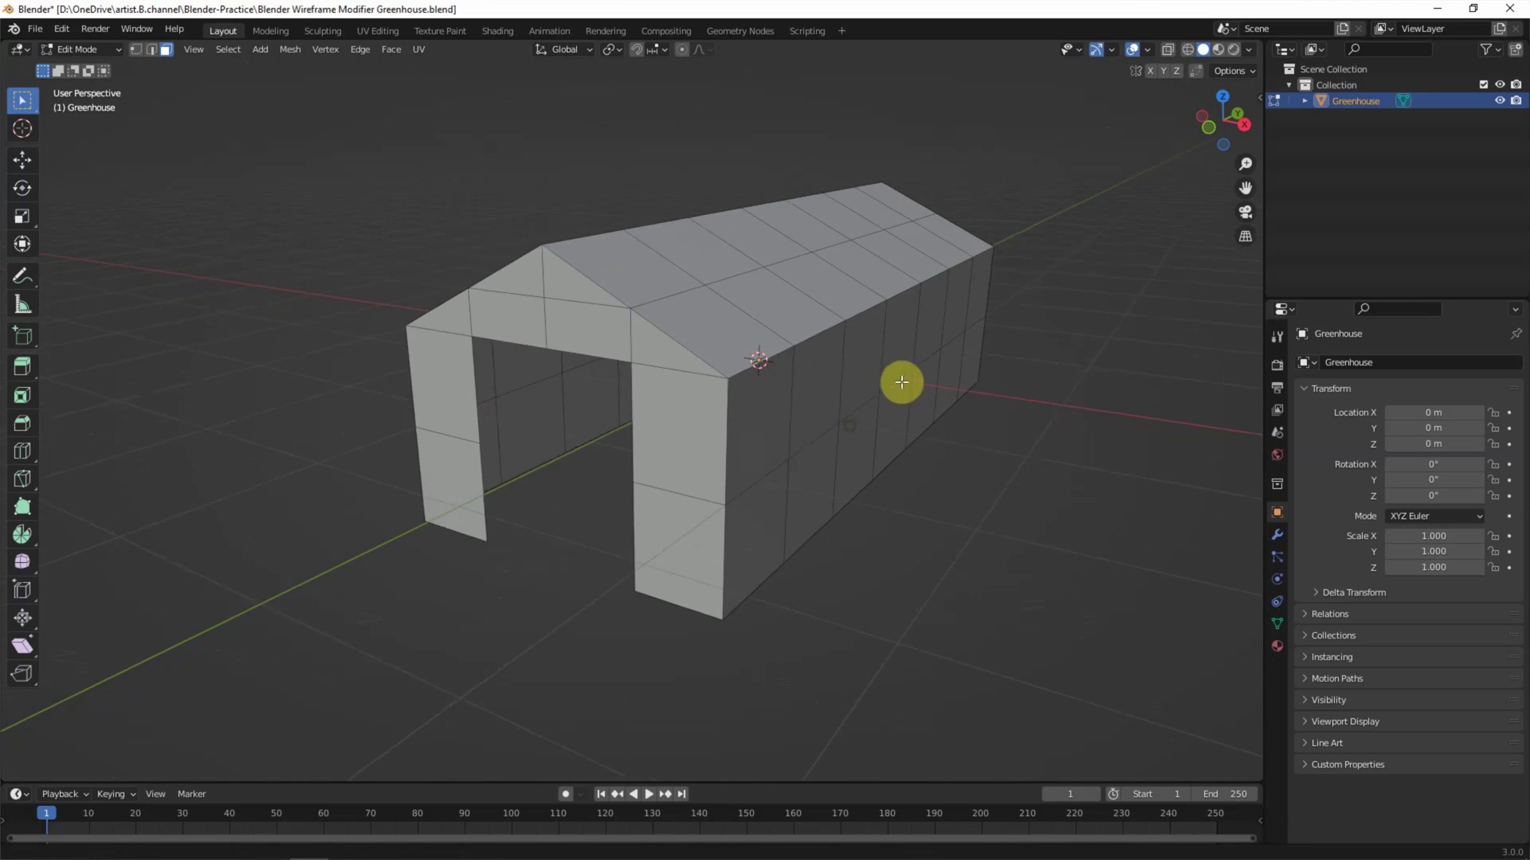
click(88, 49)
middle_drag(319, 261, 483, 299)
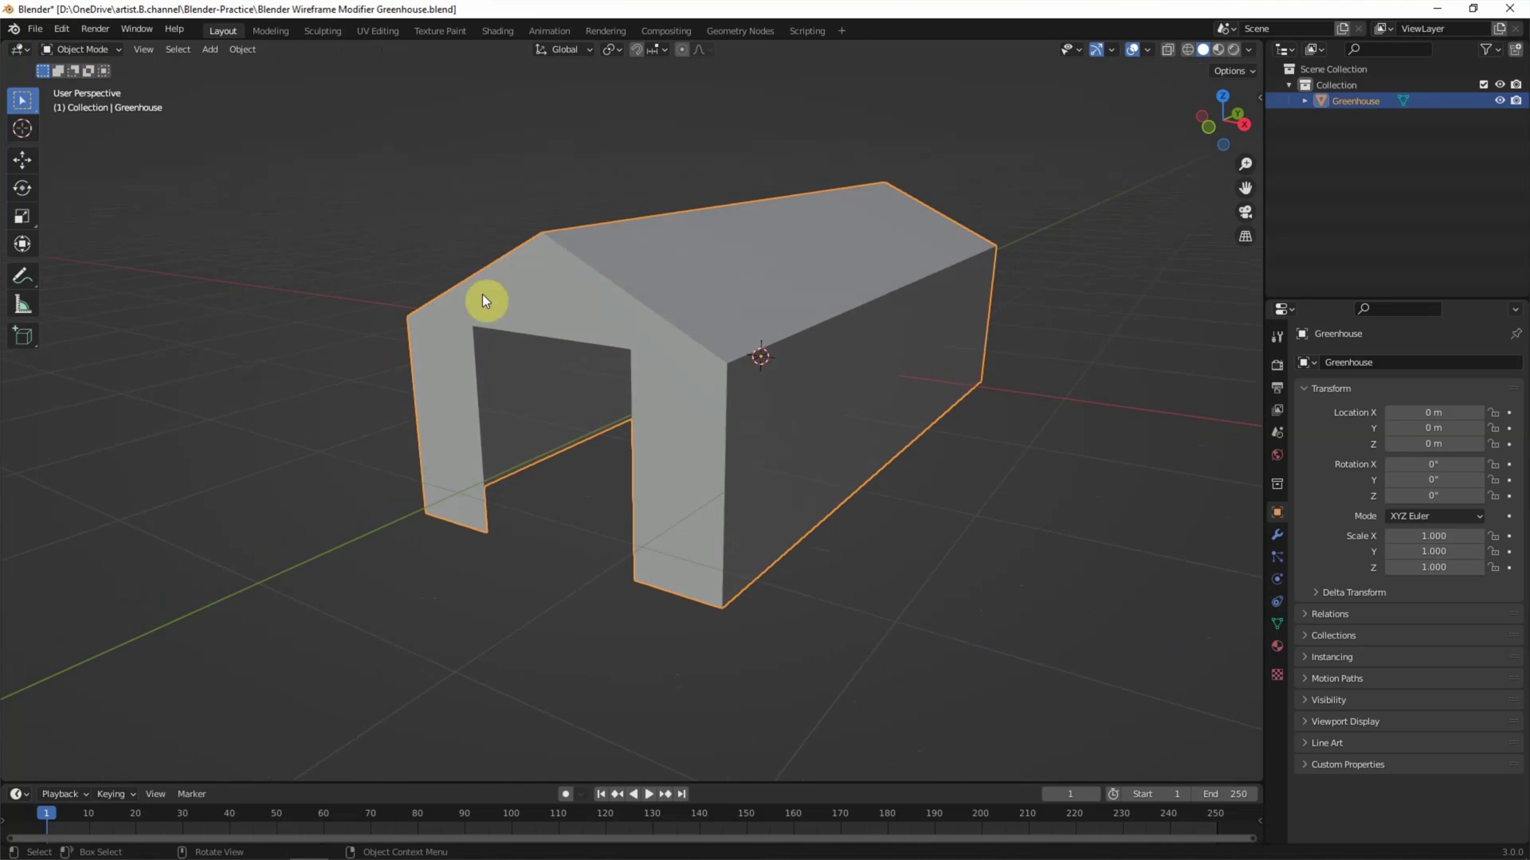
Turn on the wireframe viewport overlay.
click(1135, 54)
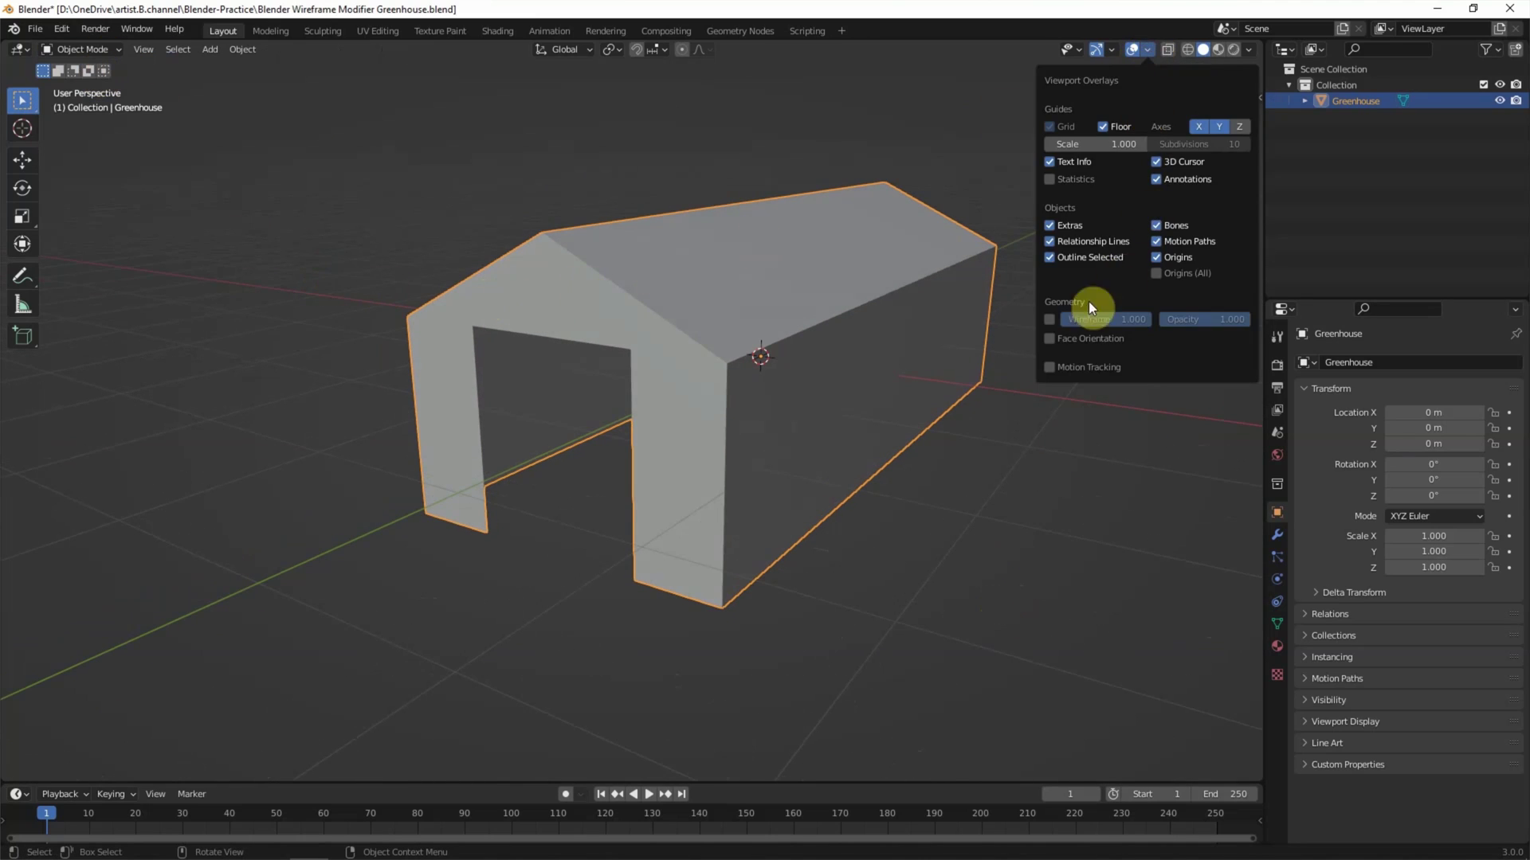
click(1052, 321)
click(977, 489)
scroll(964, 488, up, 2)
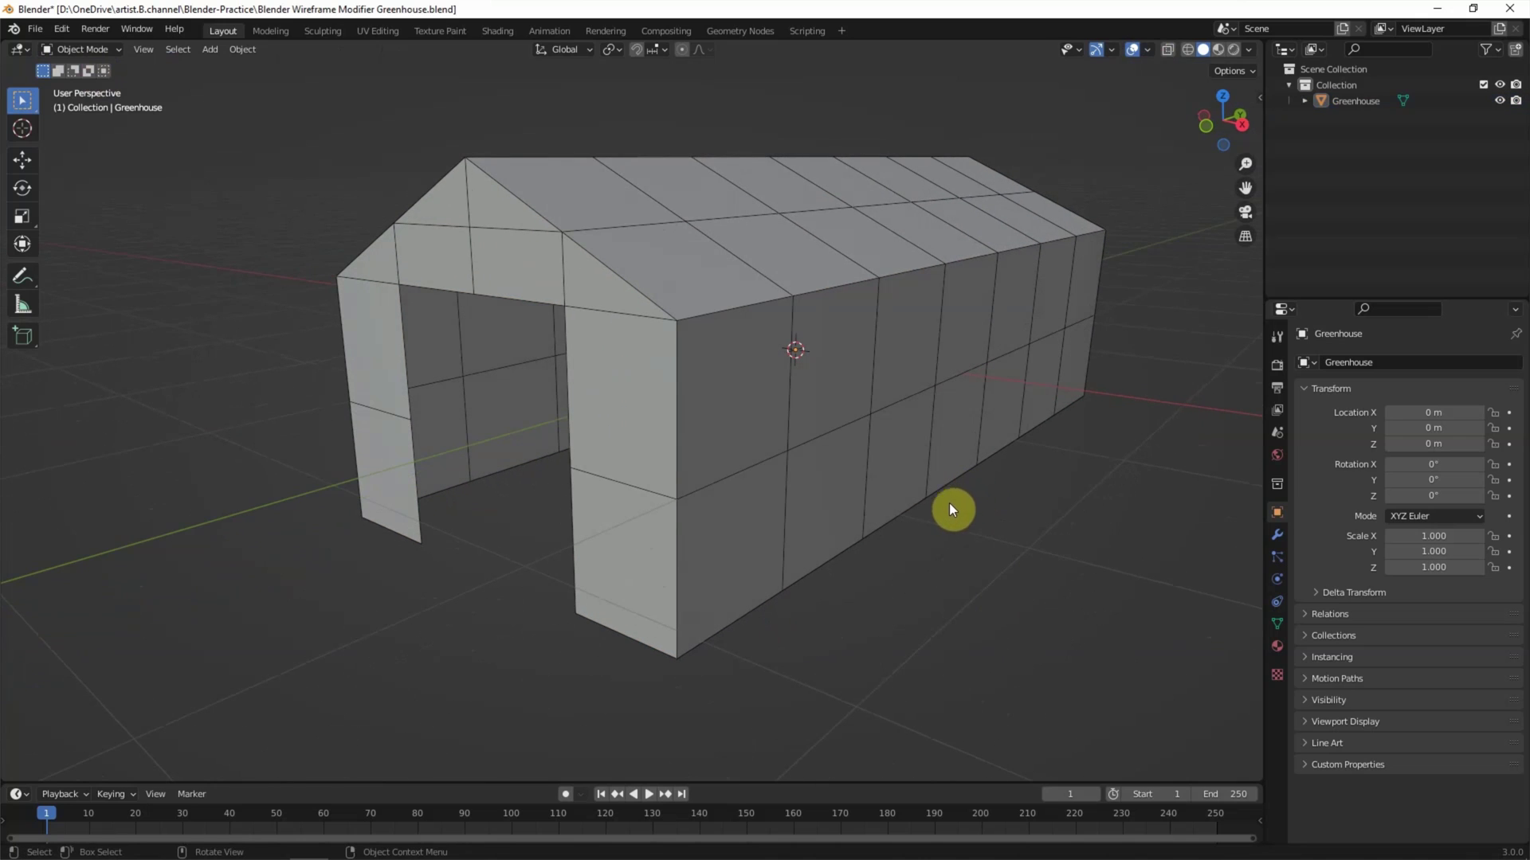
Add a Wireframe modifier to Greenhouse with 0.045 m beam thickness.
click(1358, 101)
click(1279, 536)
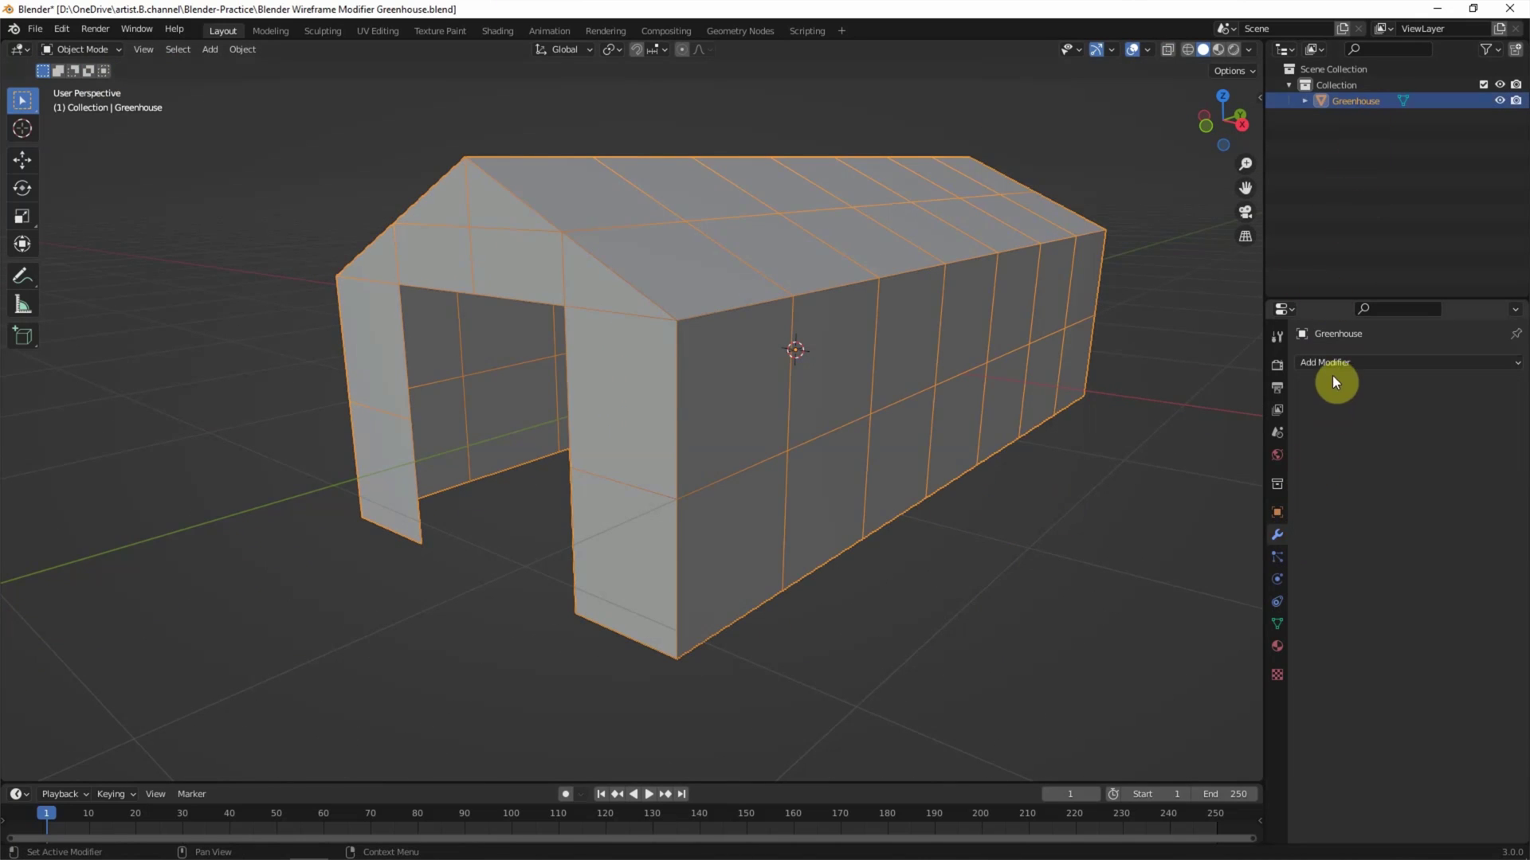
click(1336, 365)
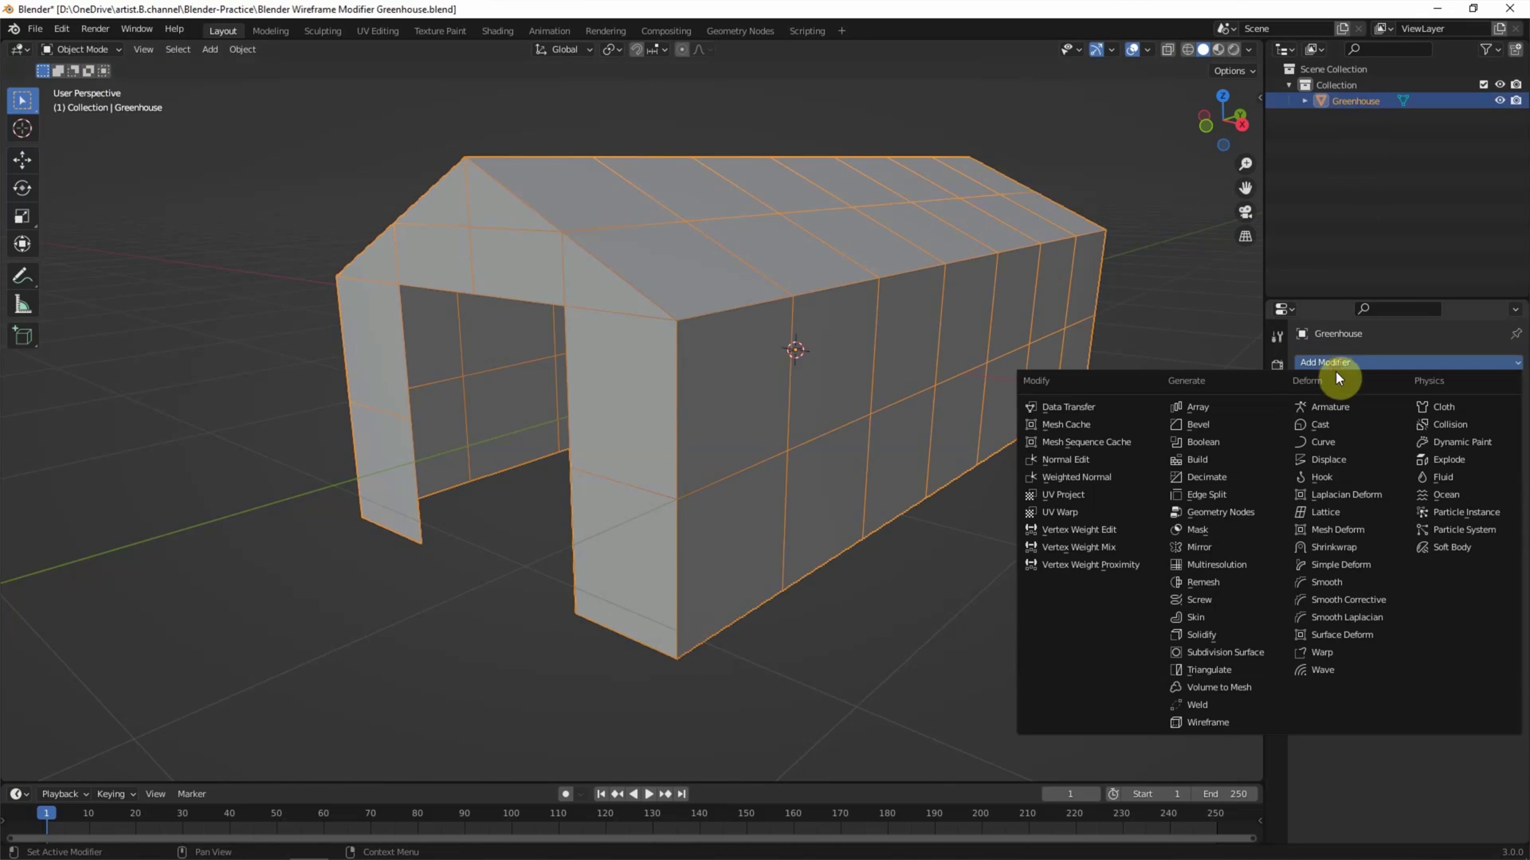
click(1247, 720)
scroll(690, 331, up, 3)
middle_drag(681, 327, 694, 339)
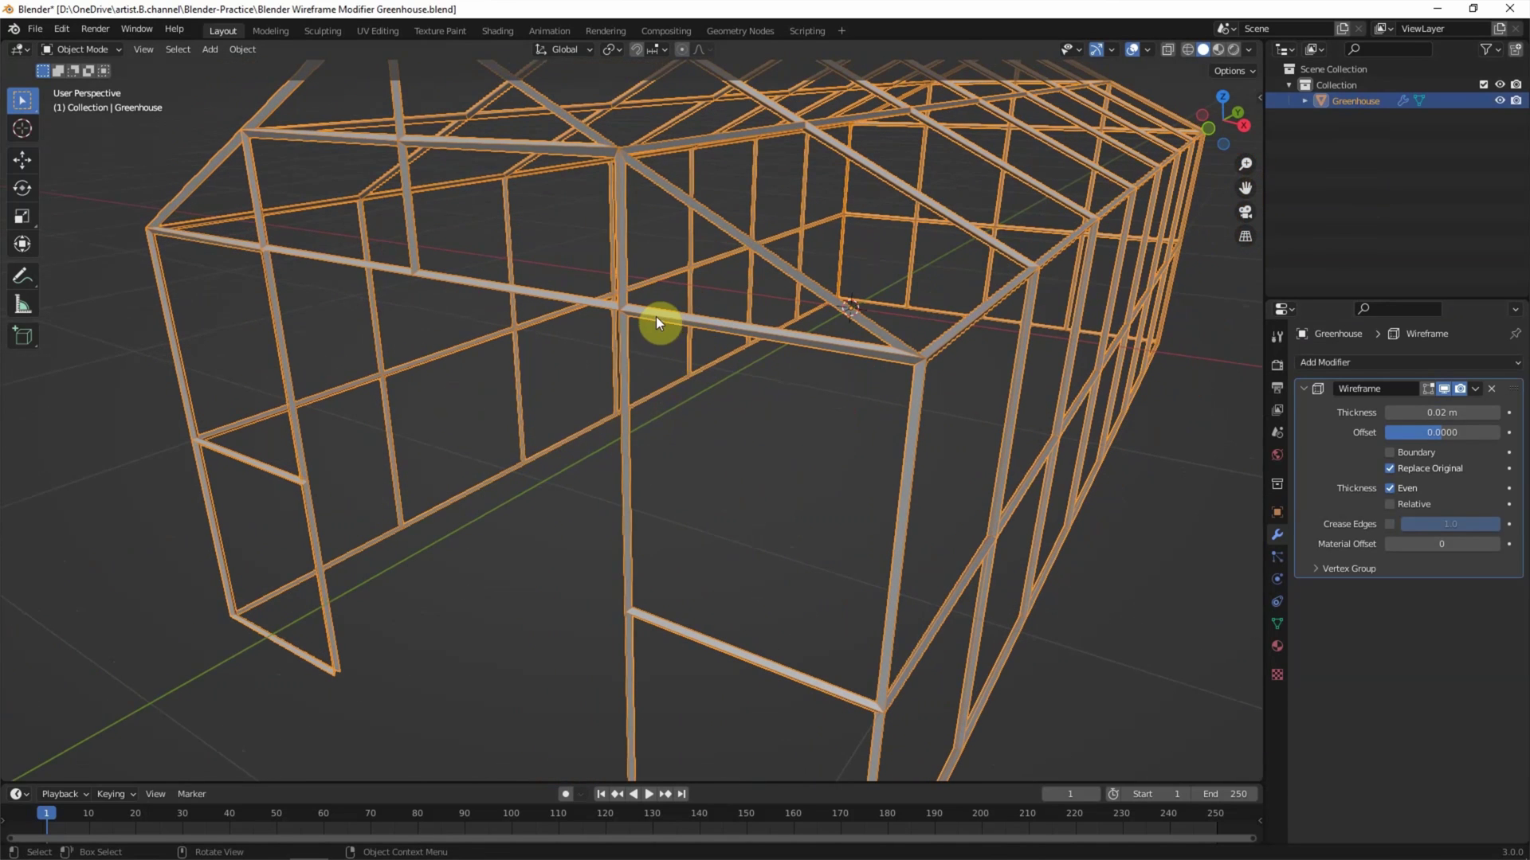
drag(1466, 414, 1518, 414)
middle_drag(907, 413, 940, 395)
mouse_move(561, 535)
middle_down()
mouse_move(452, 514)
mouse_move(514, 535)
mouse_move(553, 505)
middle_up()
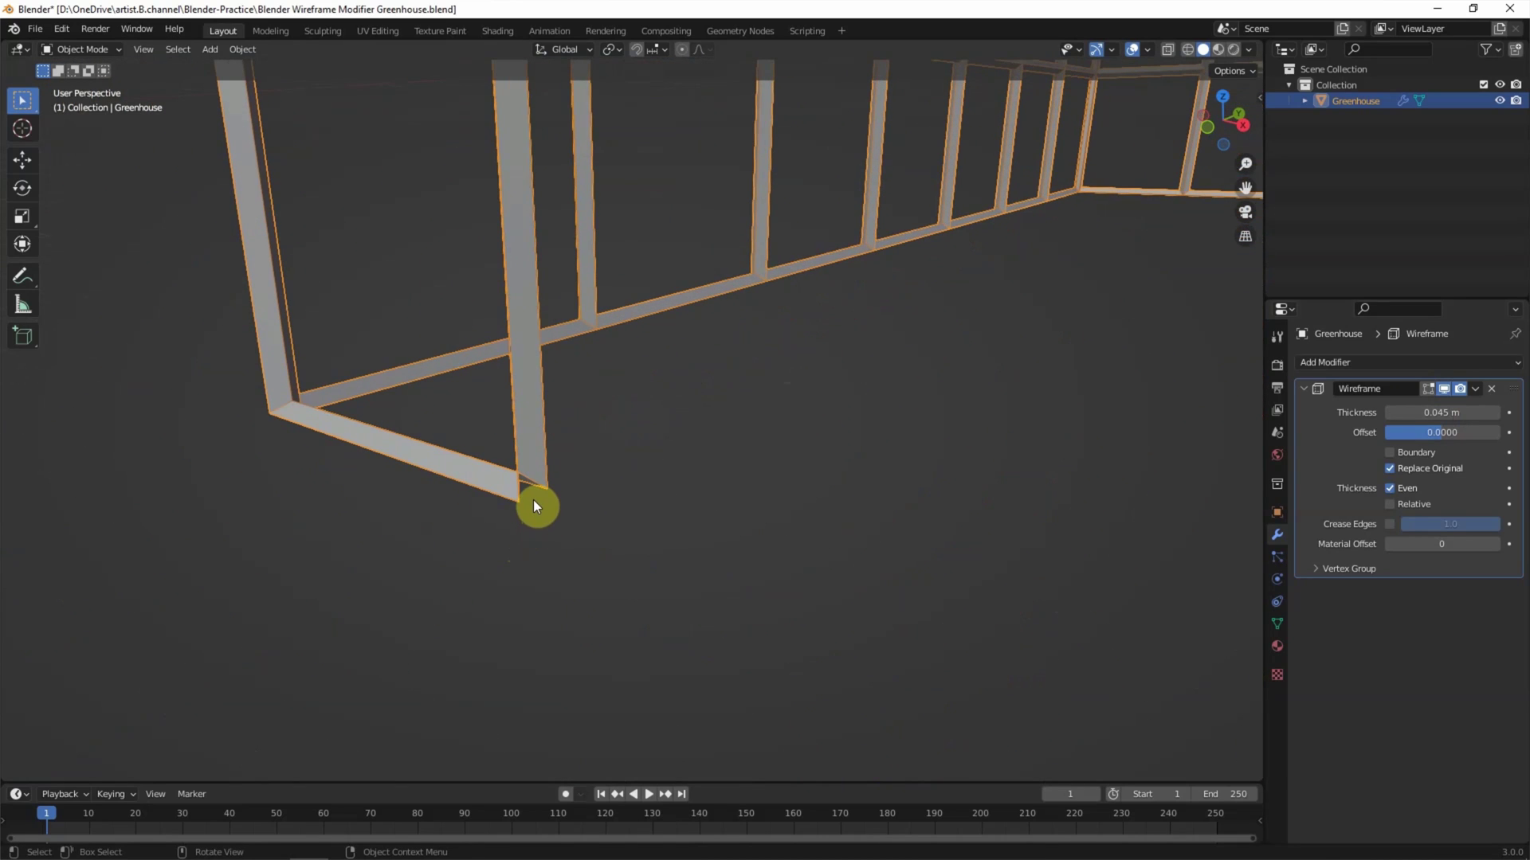
Enable Boundary and turn off Replace Original on the Wireframe modifier.
click(1388, 453)
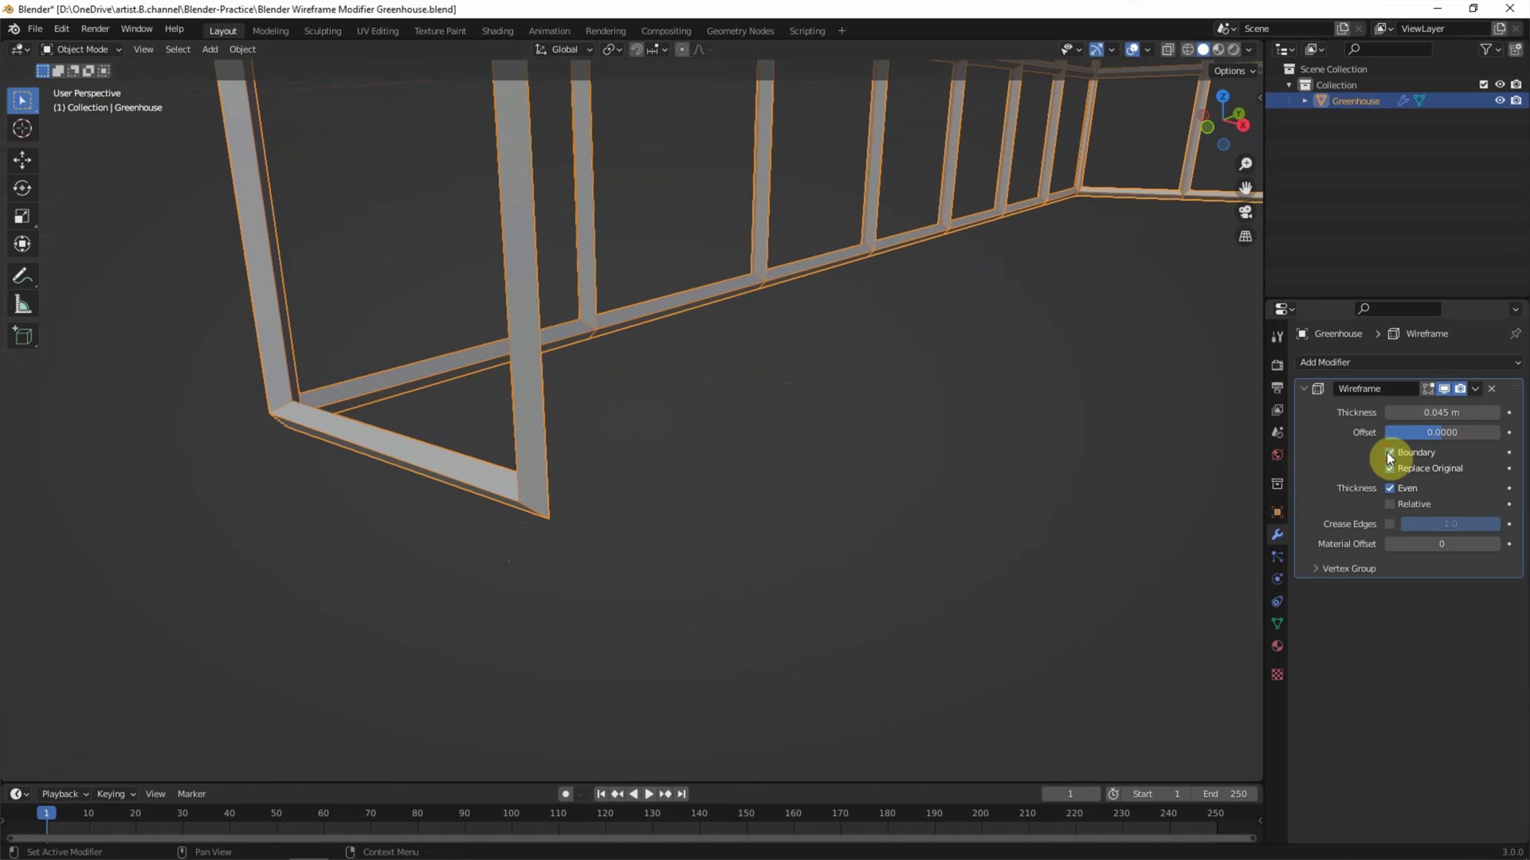
scroll(662, 474, down, 5)
mouse_move(638, 463)
middle_down()
mouse_move(615, 471)
mouse_move(630, 460)
middle_up()
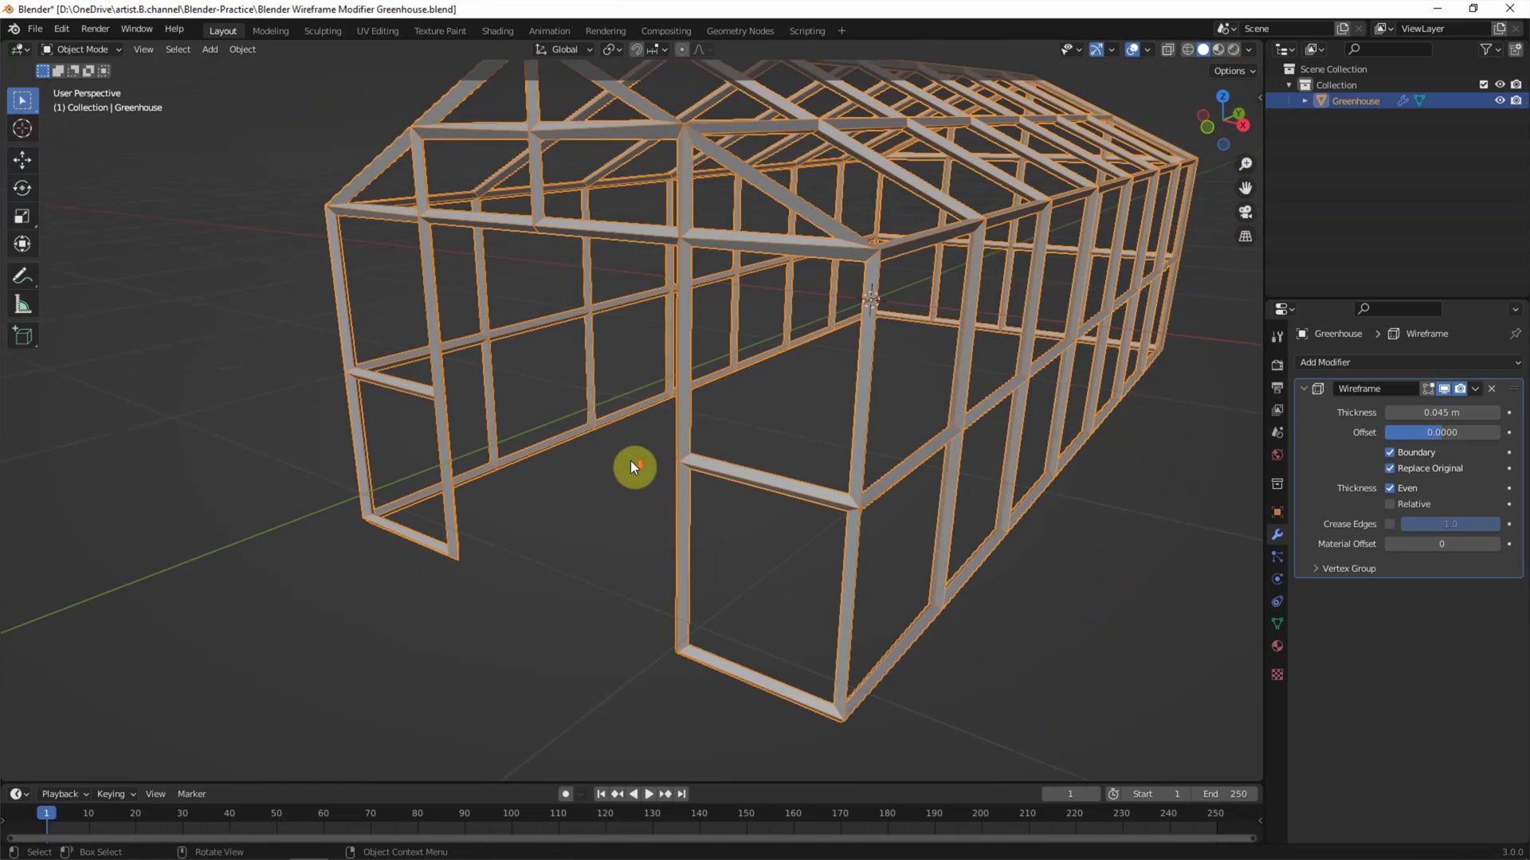
mouse_move(877, 470)
middle_down()
mouse_move(858, 449)
mouse_move(896, 466)
middle_up()
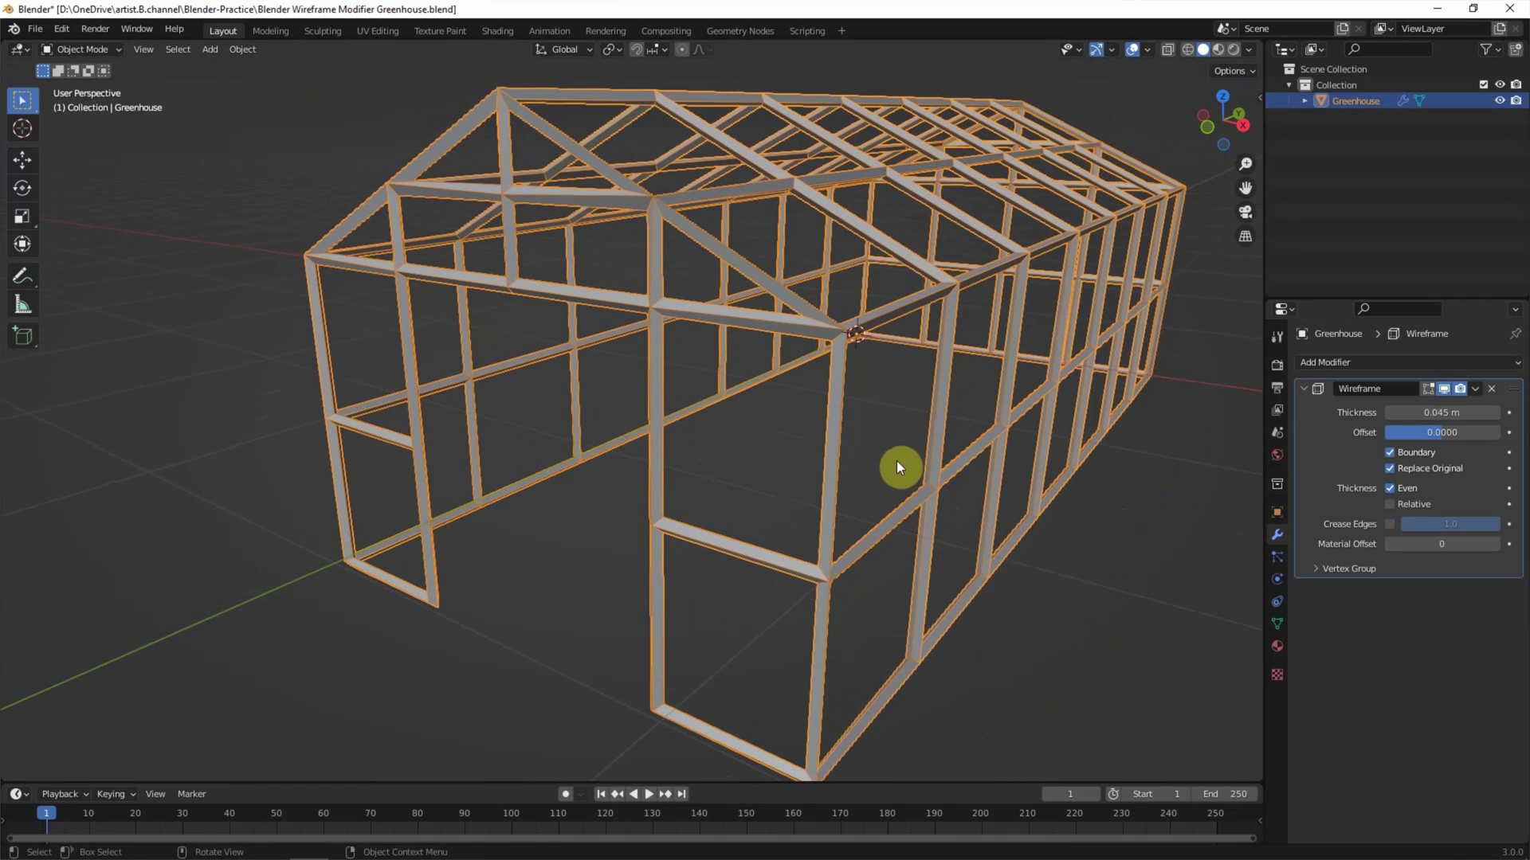
click(1409, 471)
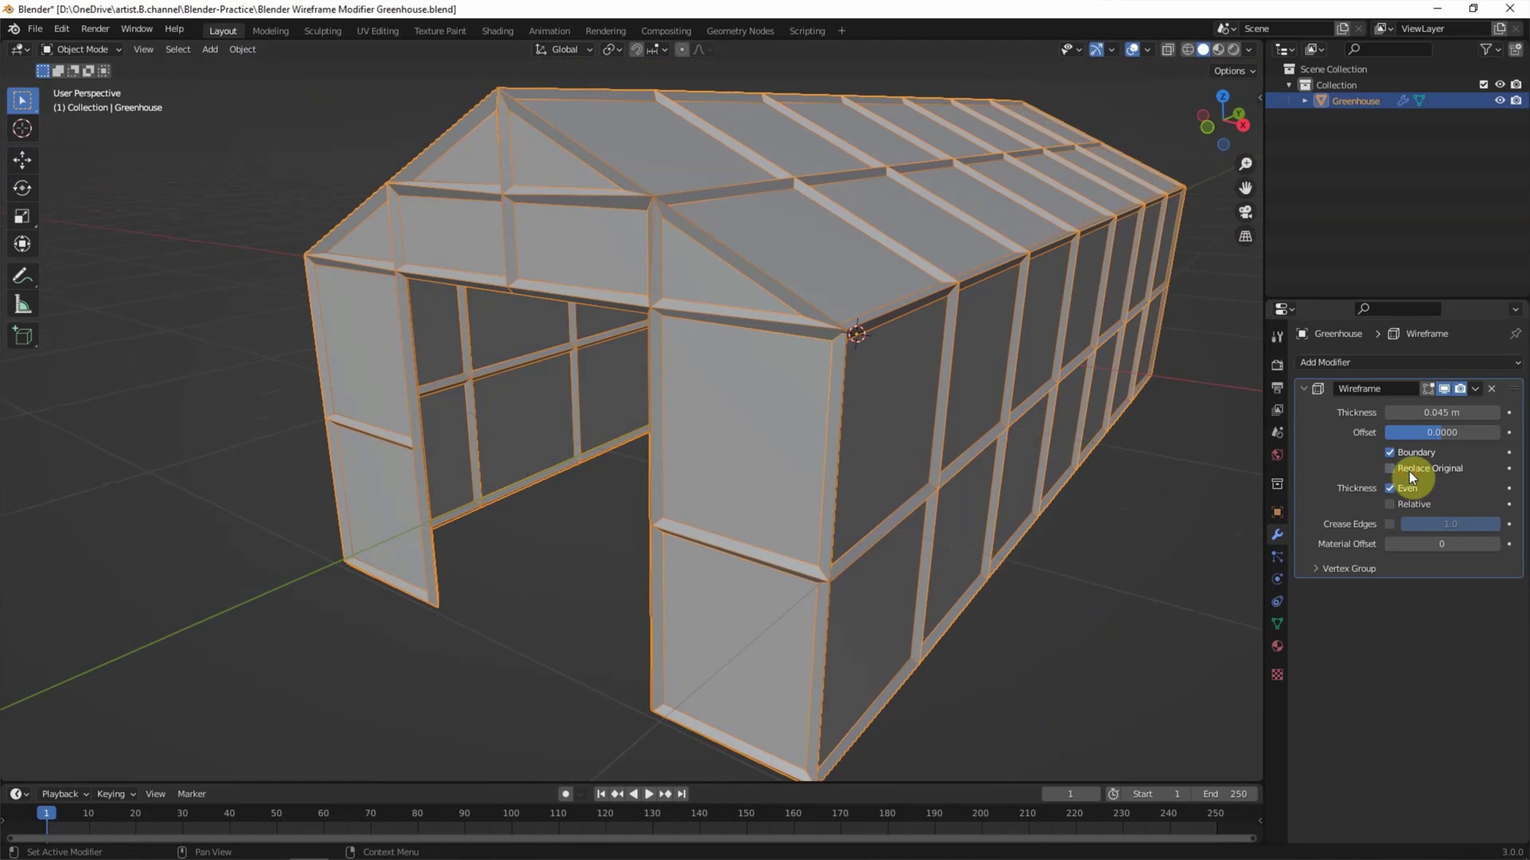
click(1409, 471)
click(1408, 471)
click(1321, 364)
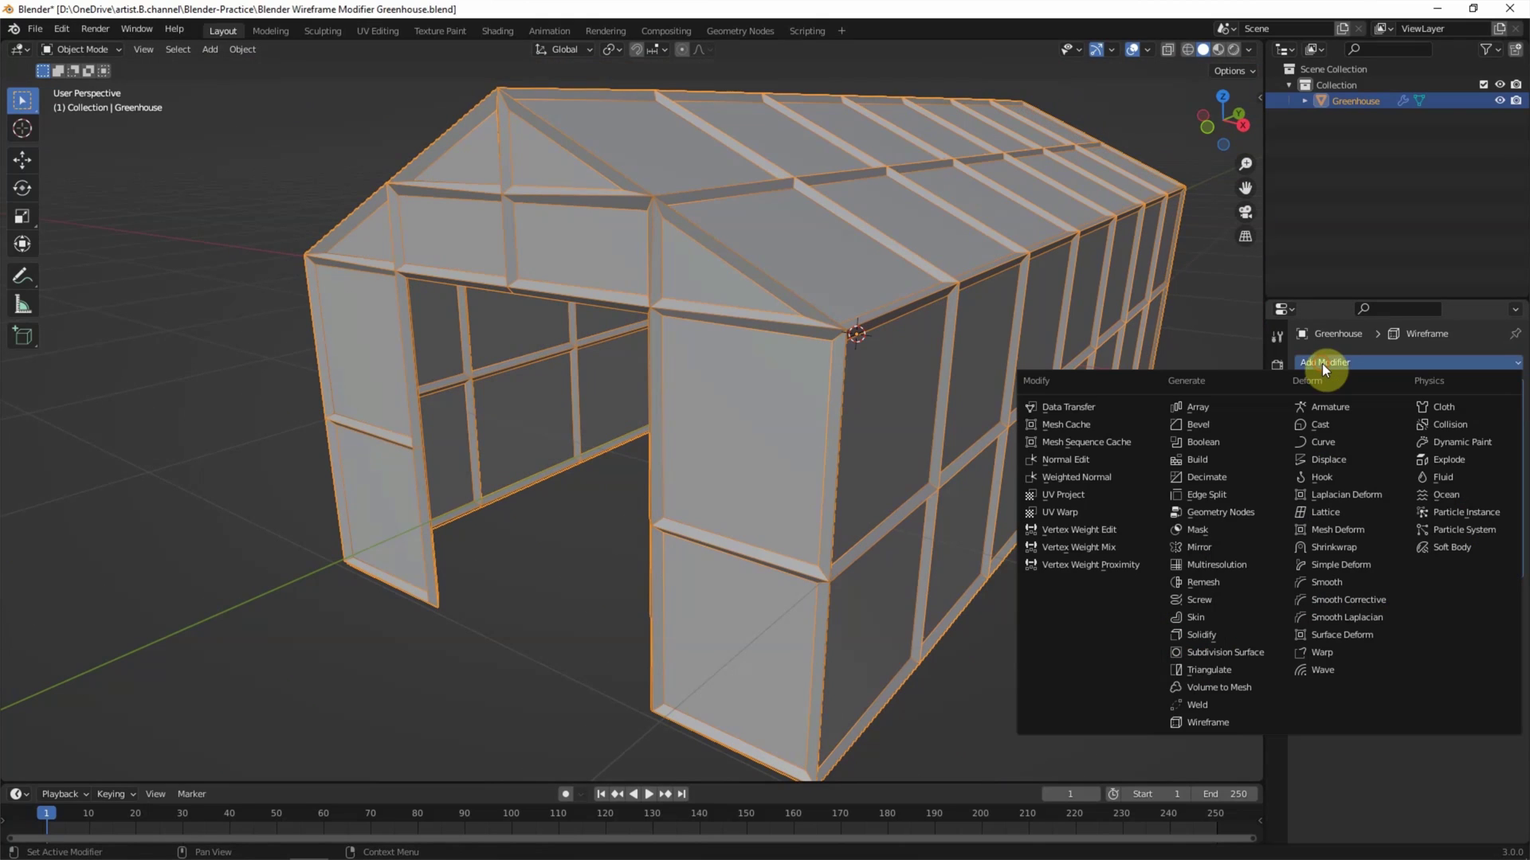
Add a Bevel modifier with 0.1 m amount, 3 segments and a 60° angle limit.
click(1207, 424)
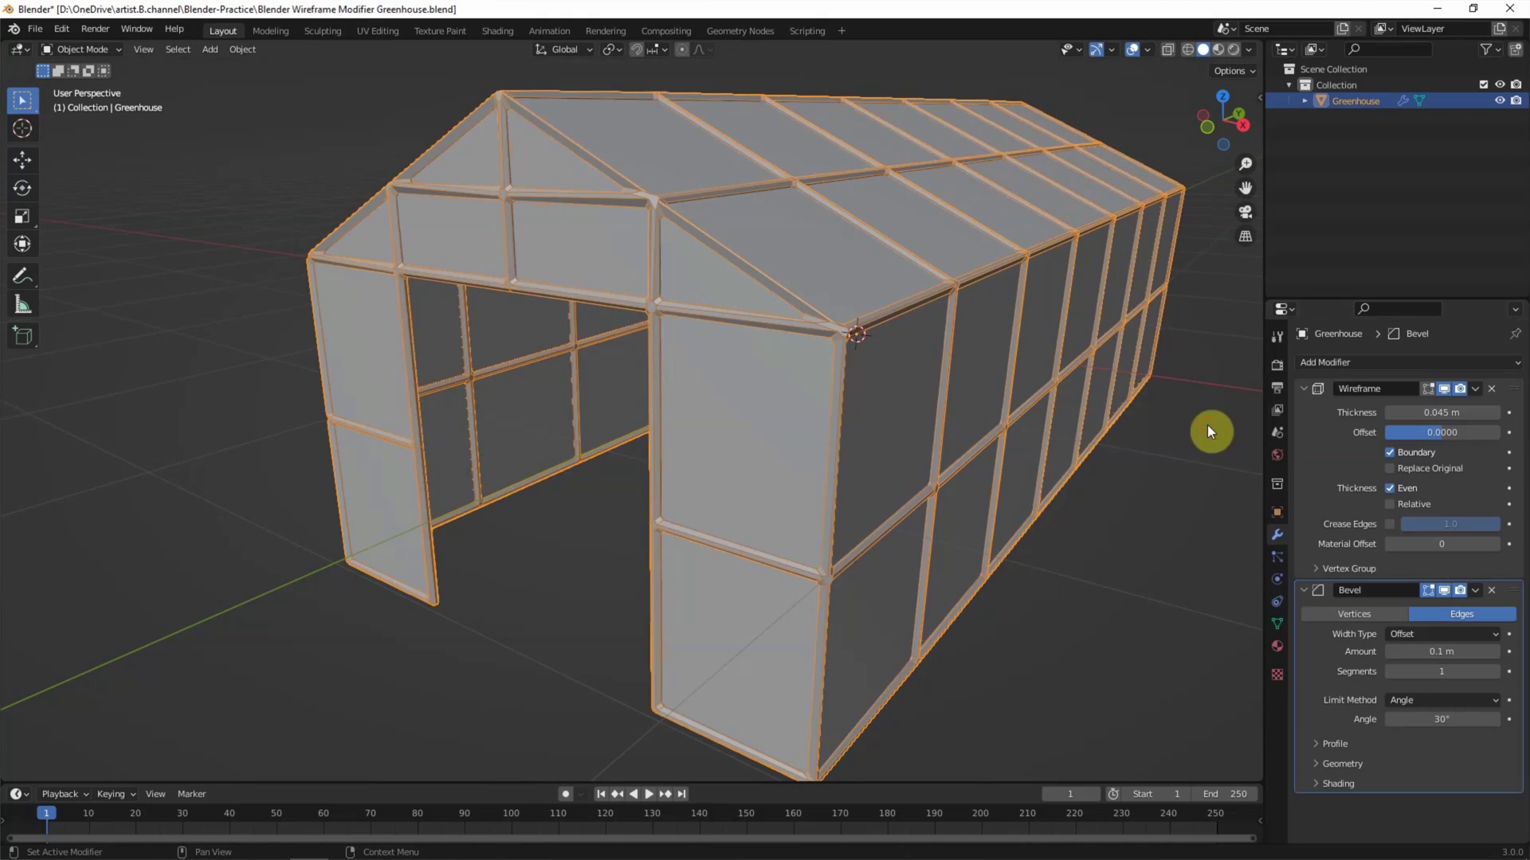
scroll(838, 607, up, 3)
scroll(782, 394, up, 3)
scroll(770, 352, up, 2)
middle_drag(769, 359, 844, 428)
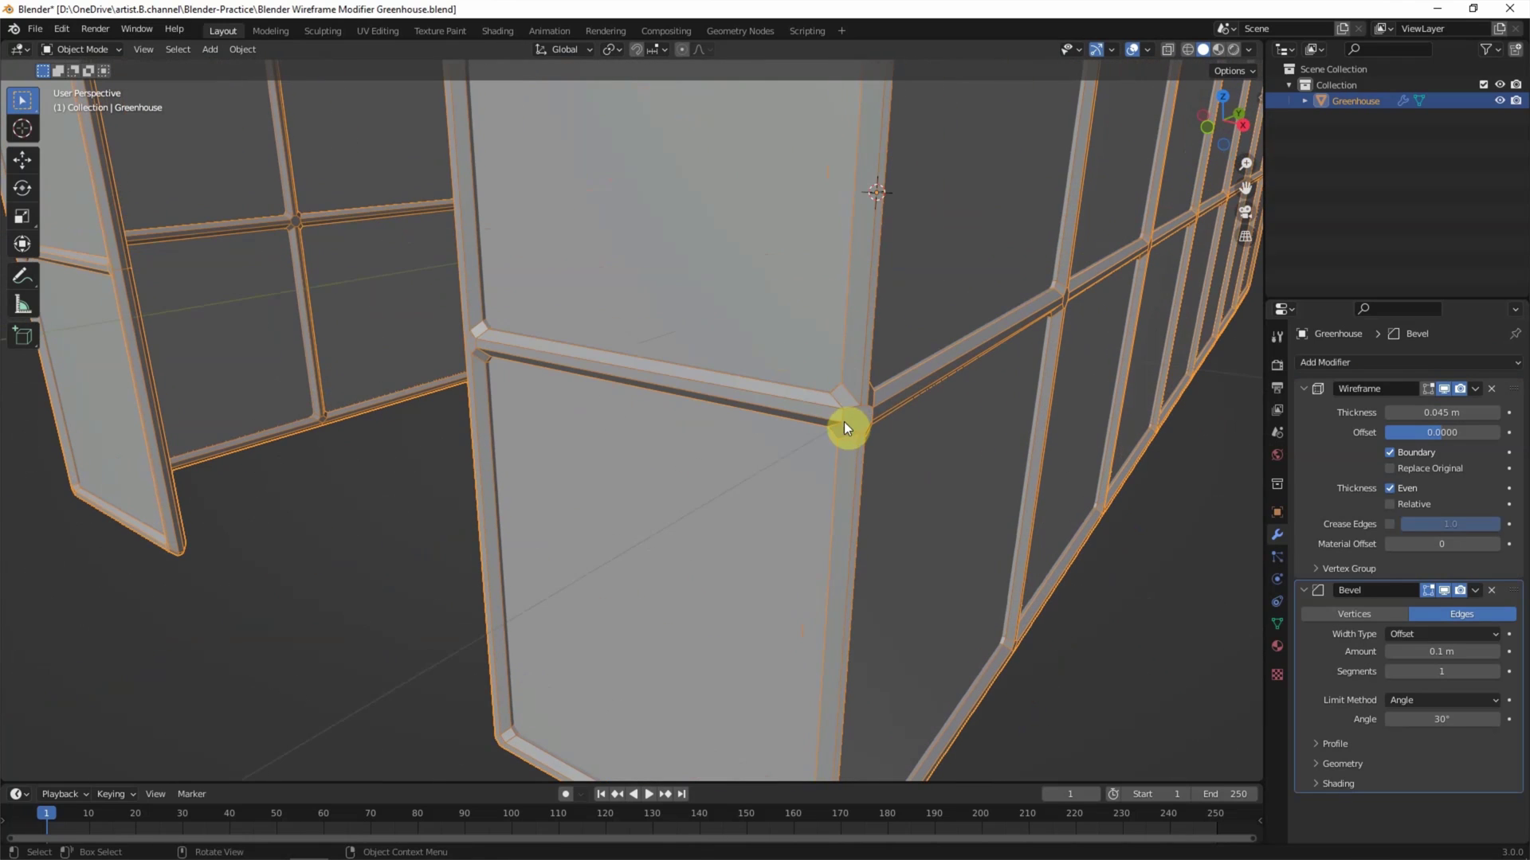
drag(1496, 656, 1441, 655)
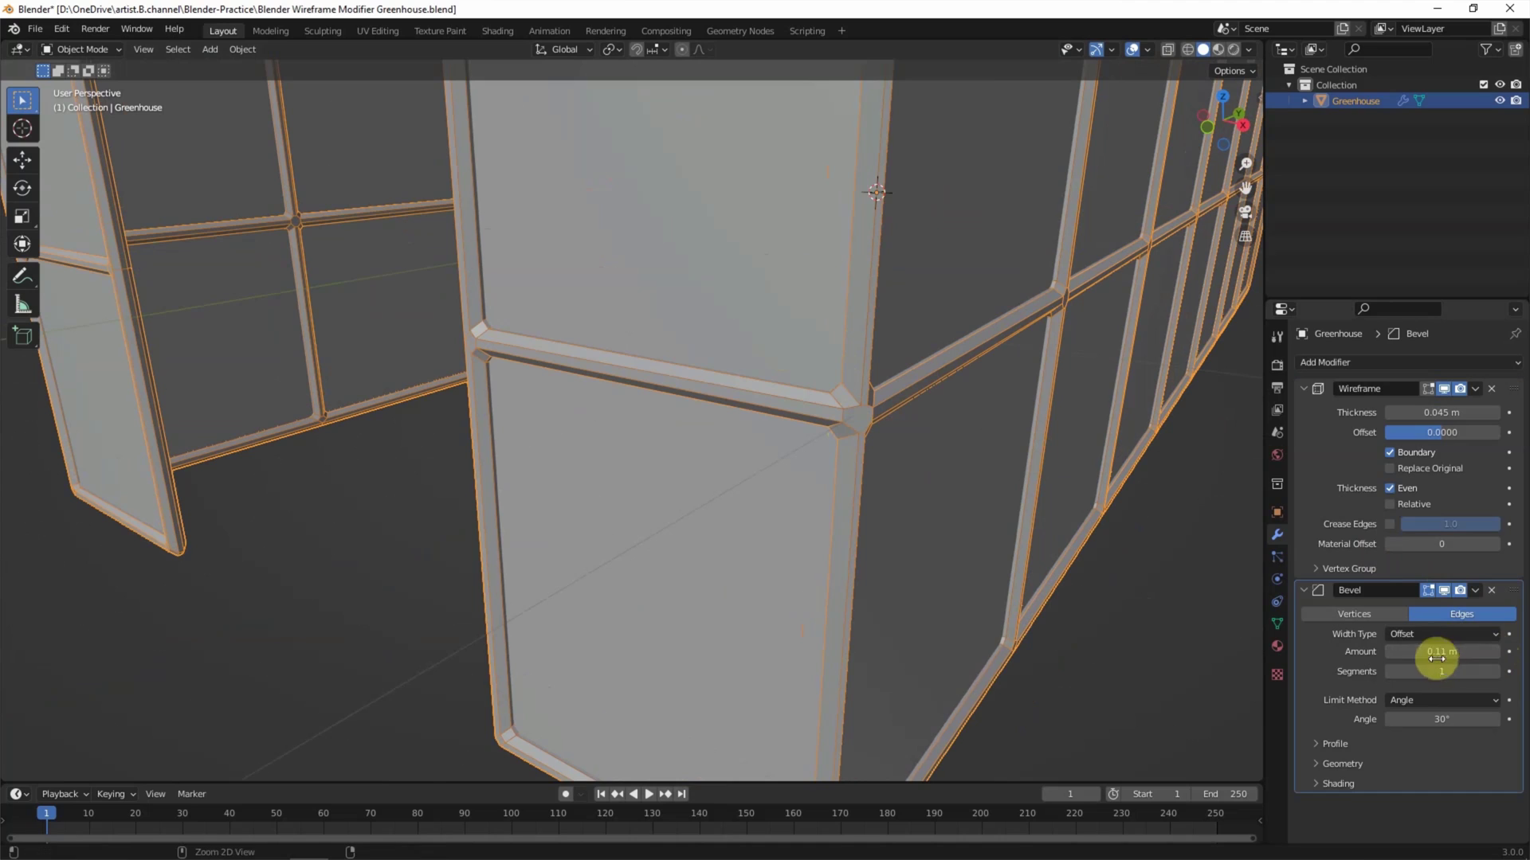
click(1496, 671)
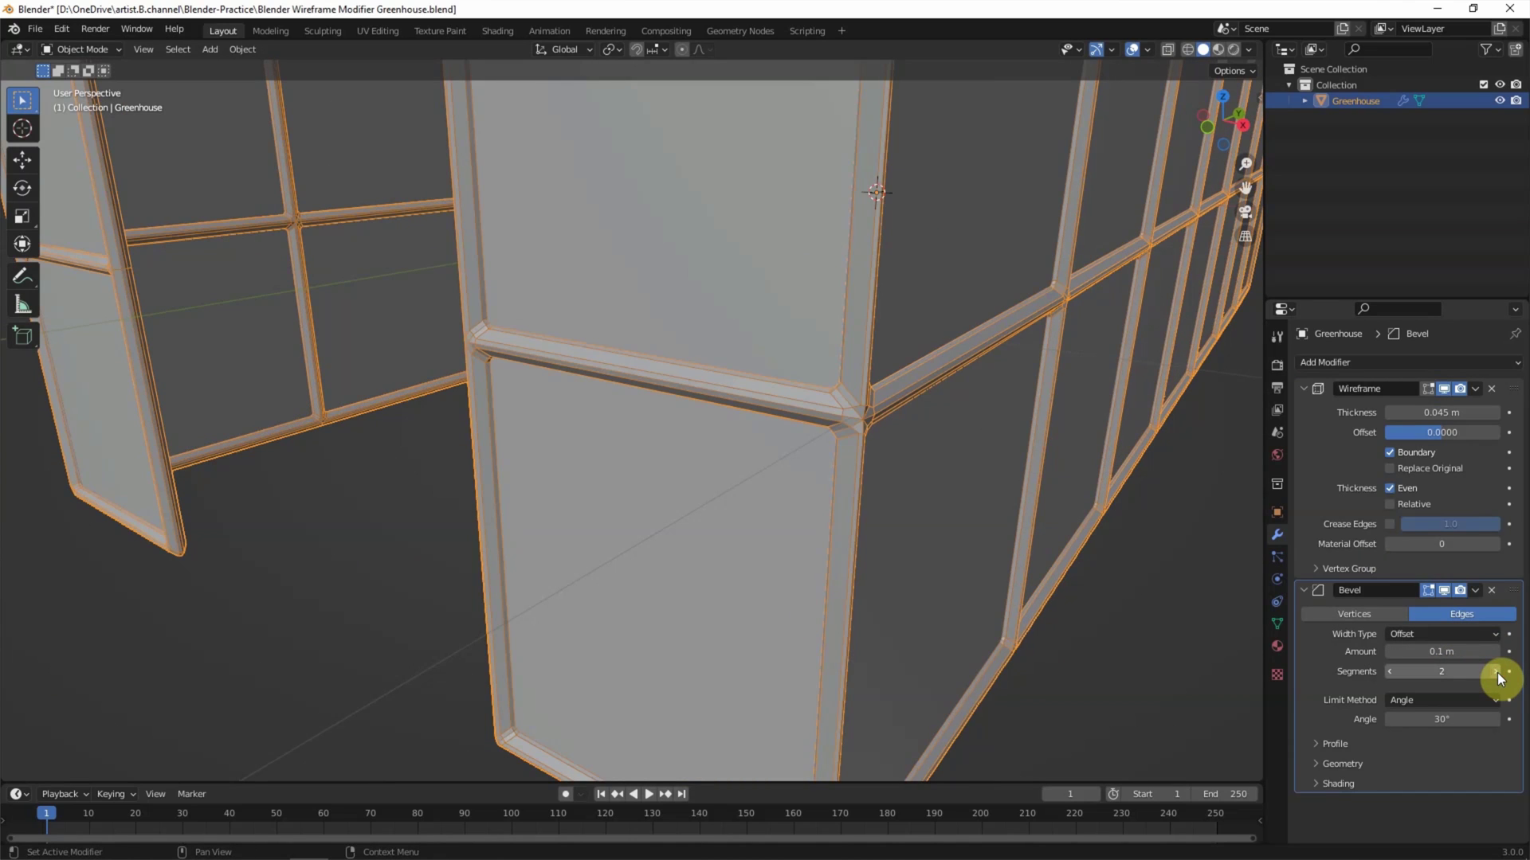
drag(1442, 652, 1492, 659)
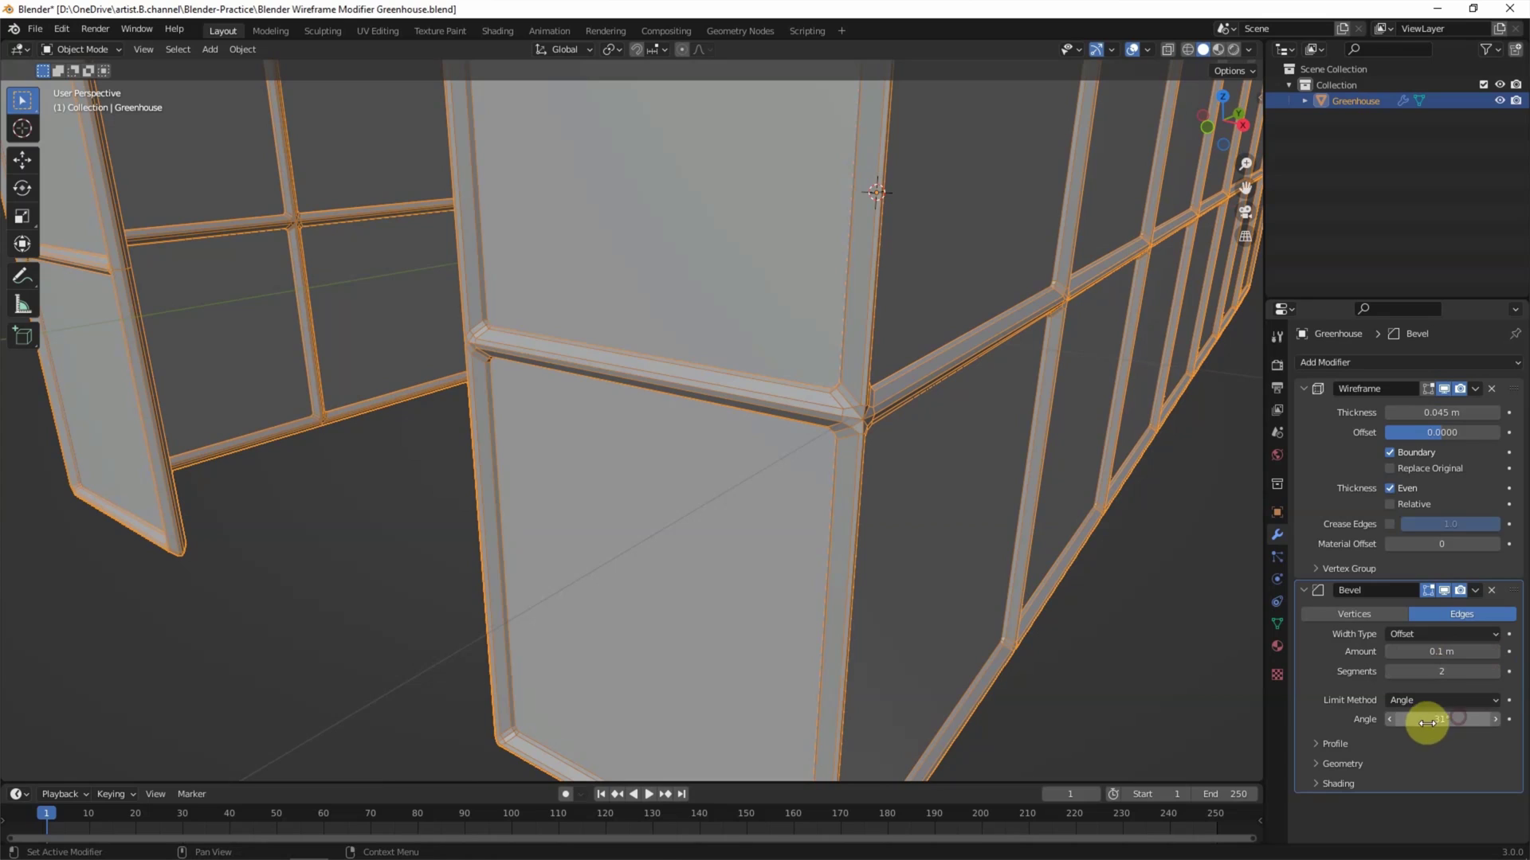
click(1442, 719)
text(45)
key(Return)
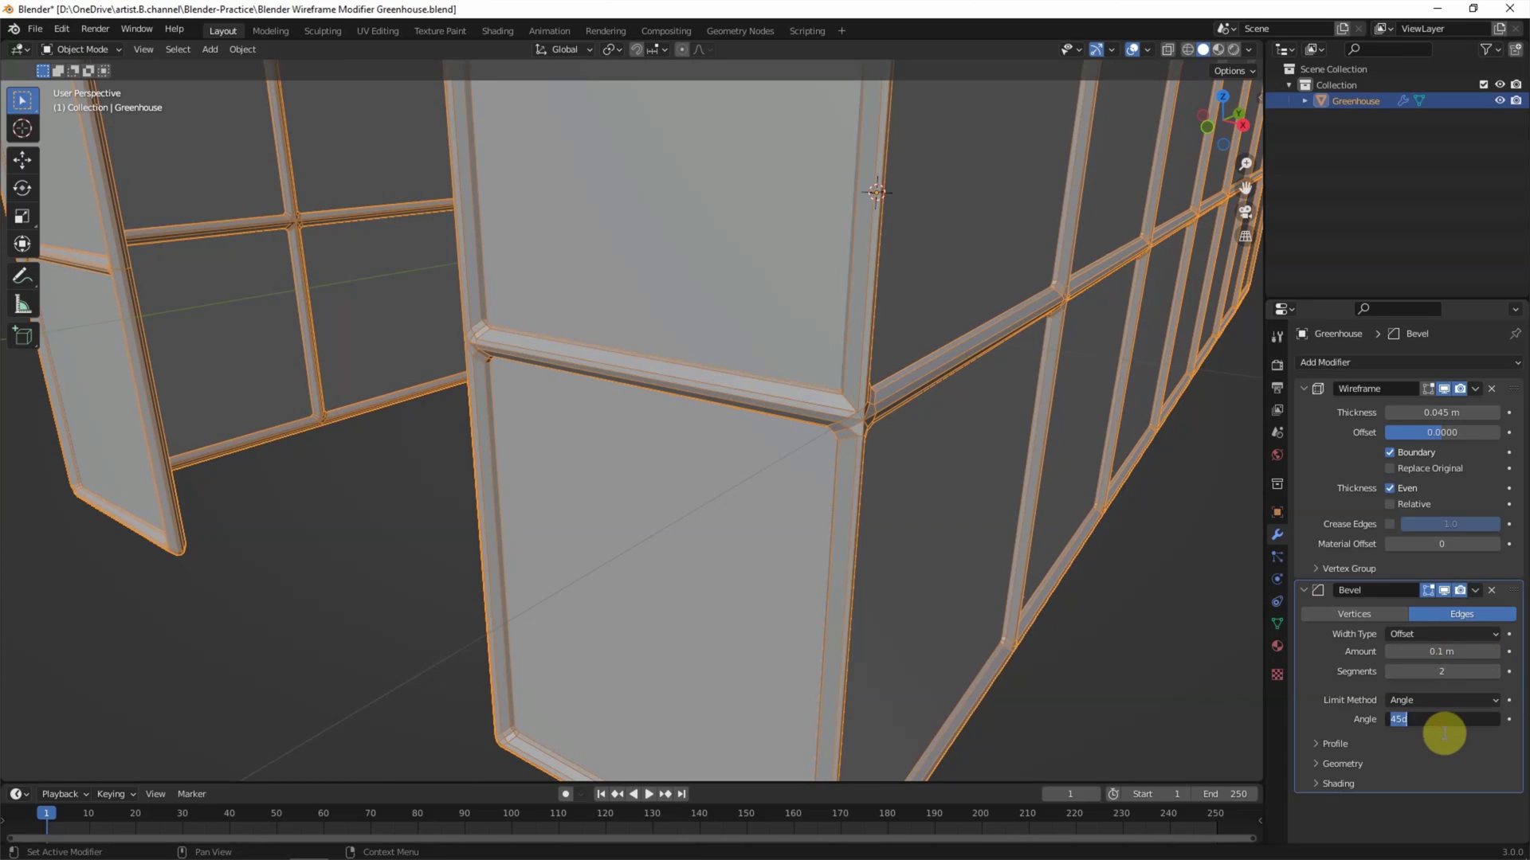
key(Return)
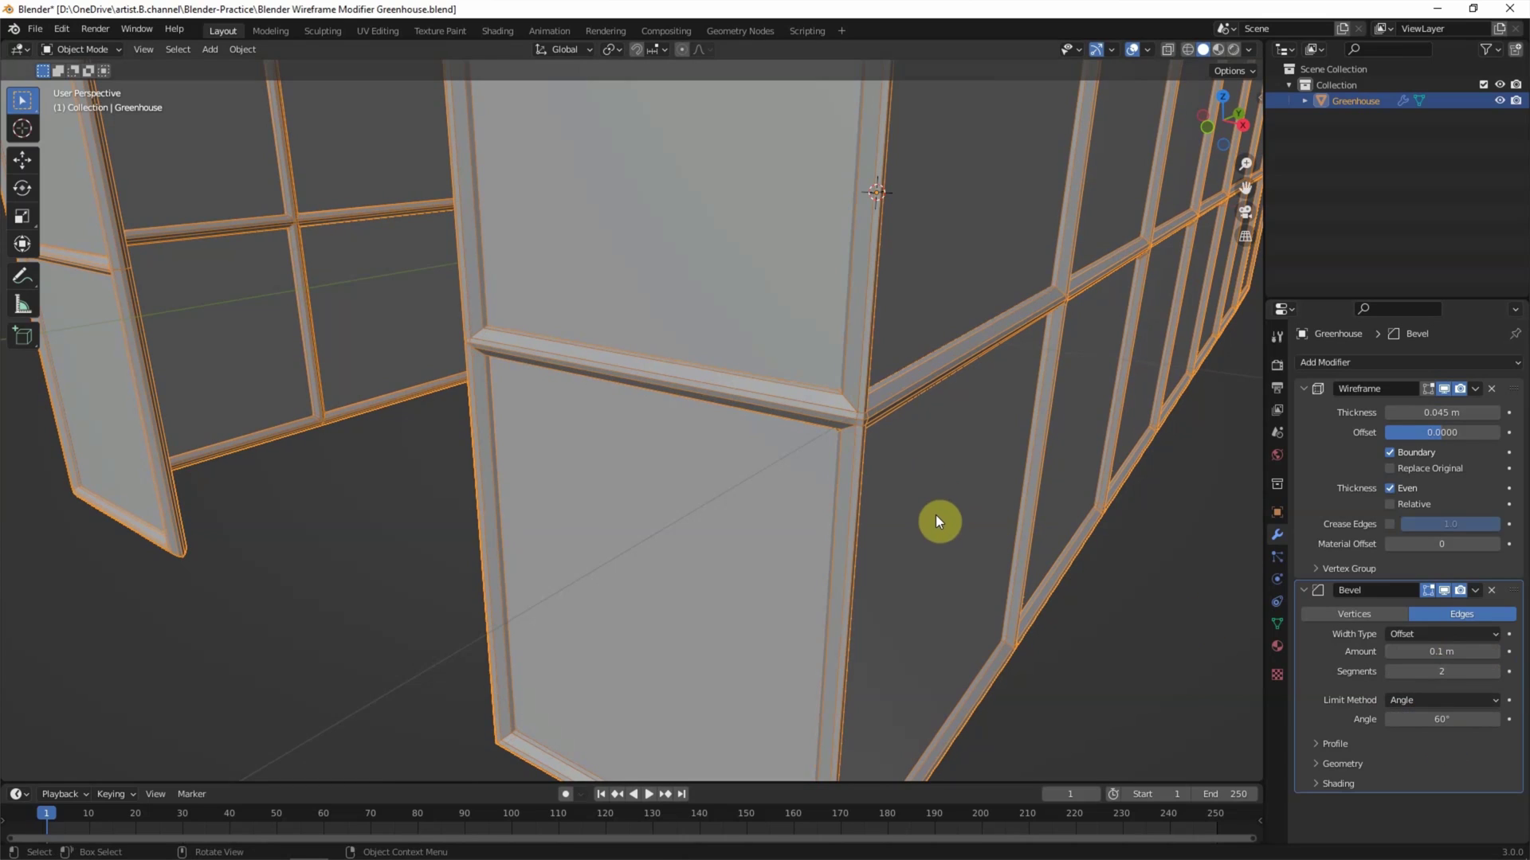
click(1496, 671)
Raise the greenhouse 0.64 m upward with the Move tool.
click(1171, 632)
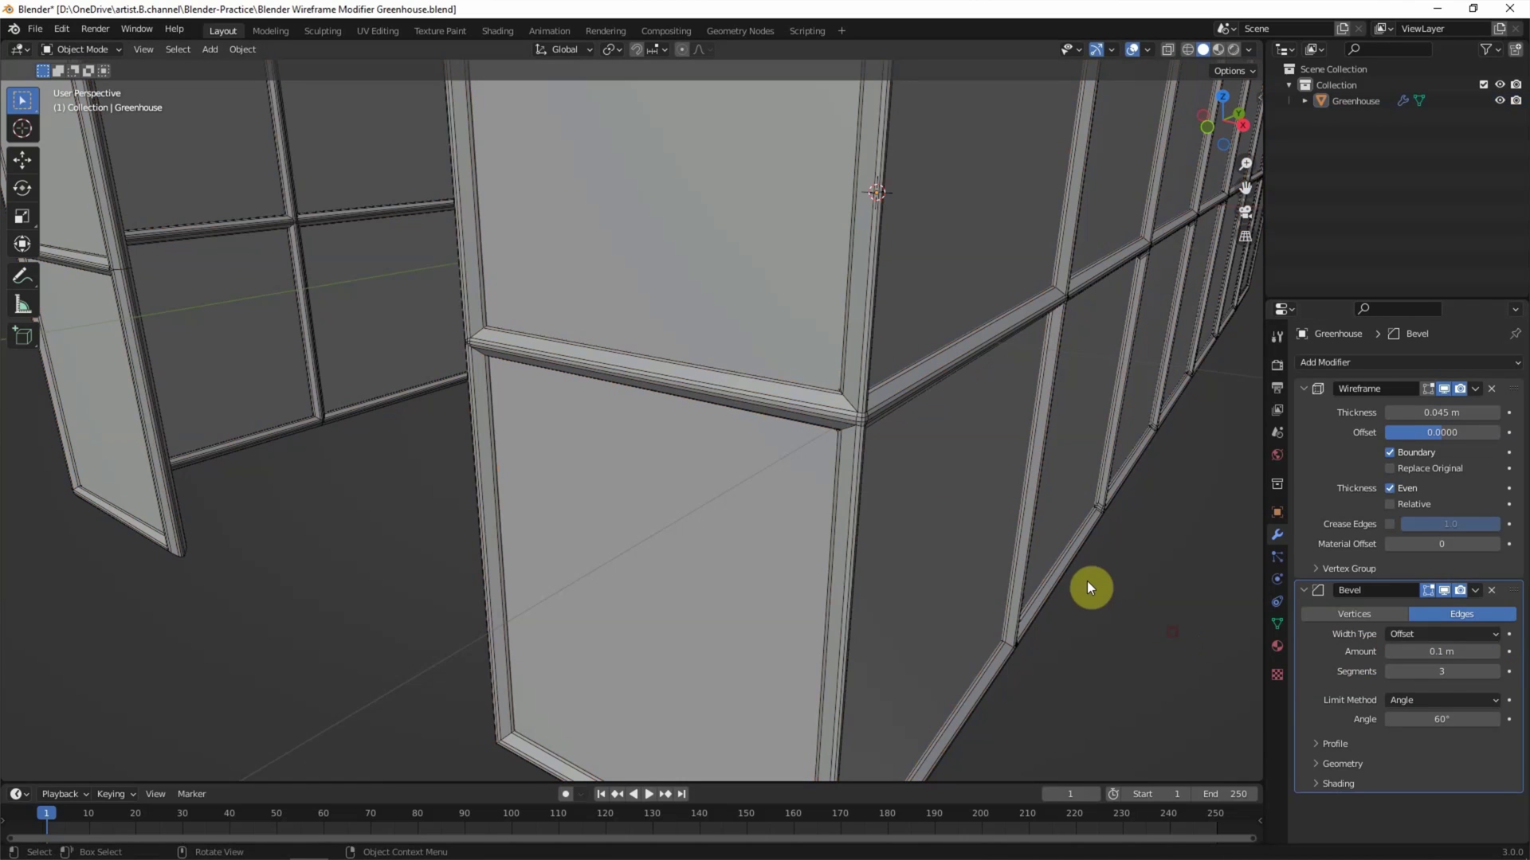
scroll(1093, 570, down, 4)
scroll(1083, 566, down, 3)
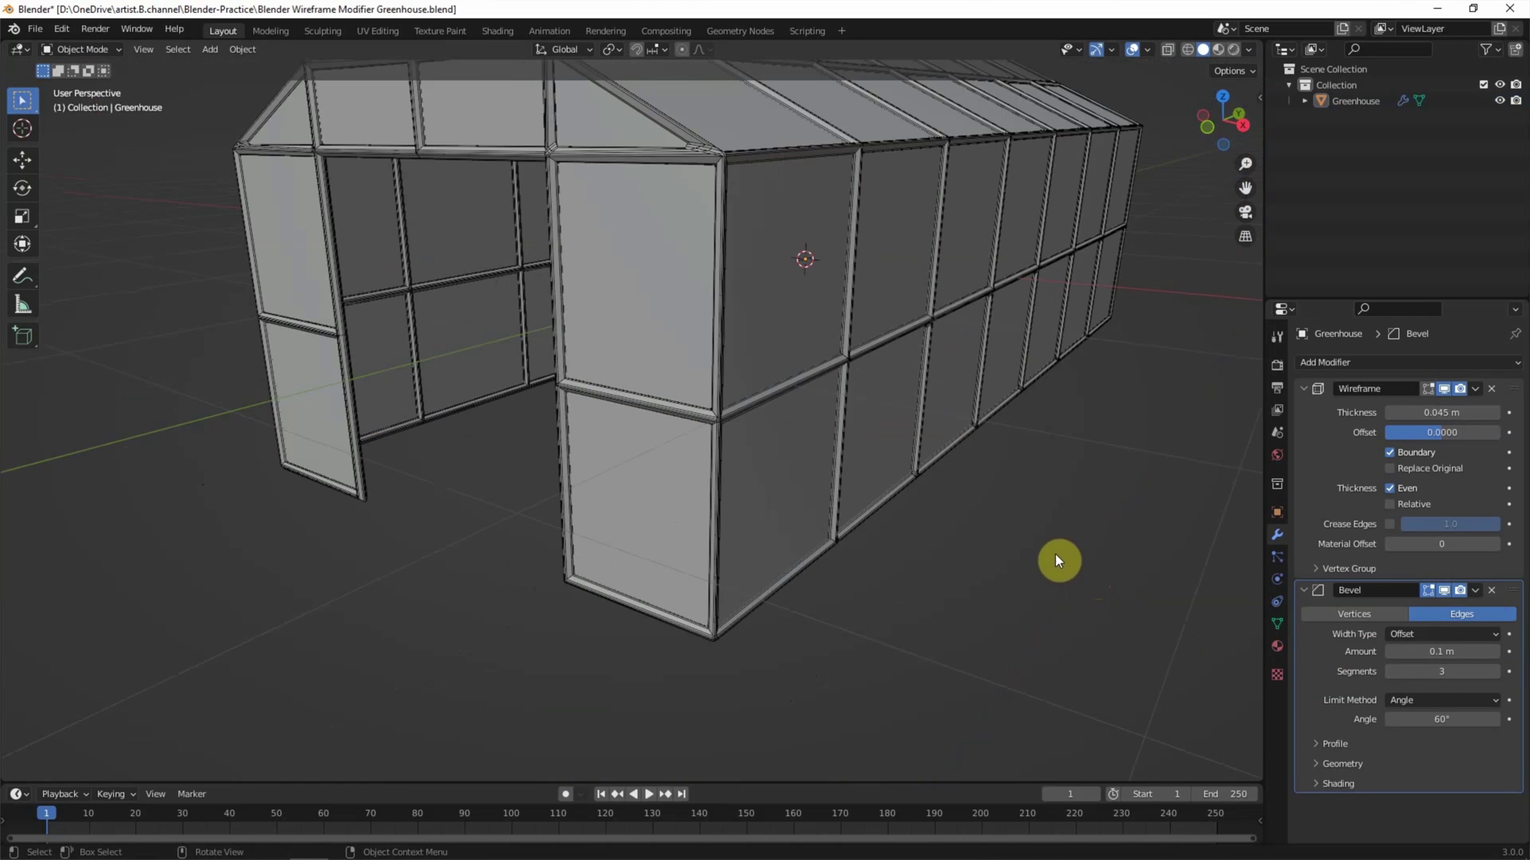
scroll(1028, 541, down, 3)
mouse_move(929, 483)
middle_down()
mouse_move(1011, 530)
mouse_move(1026, 500)
middle_up()
click(23, 159)
click(808, 349)
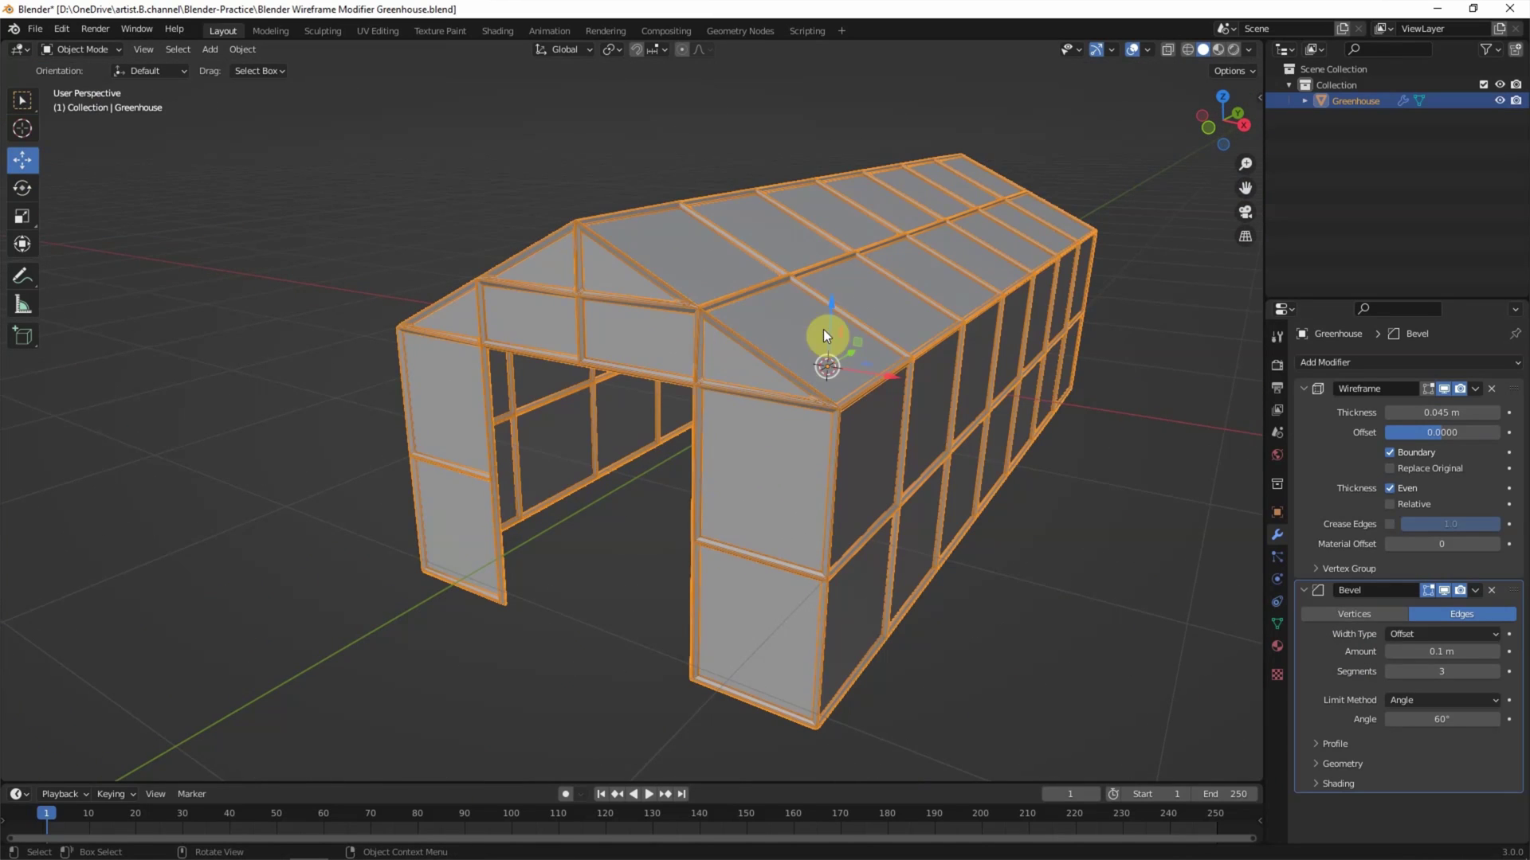
drag(831, 315, 838, 195)
middle_drag(974, 308, 1121, 431)
click(1145, 483)
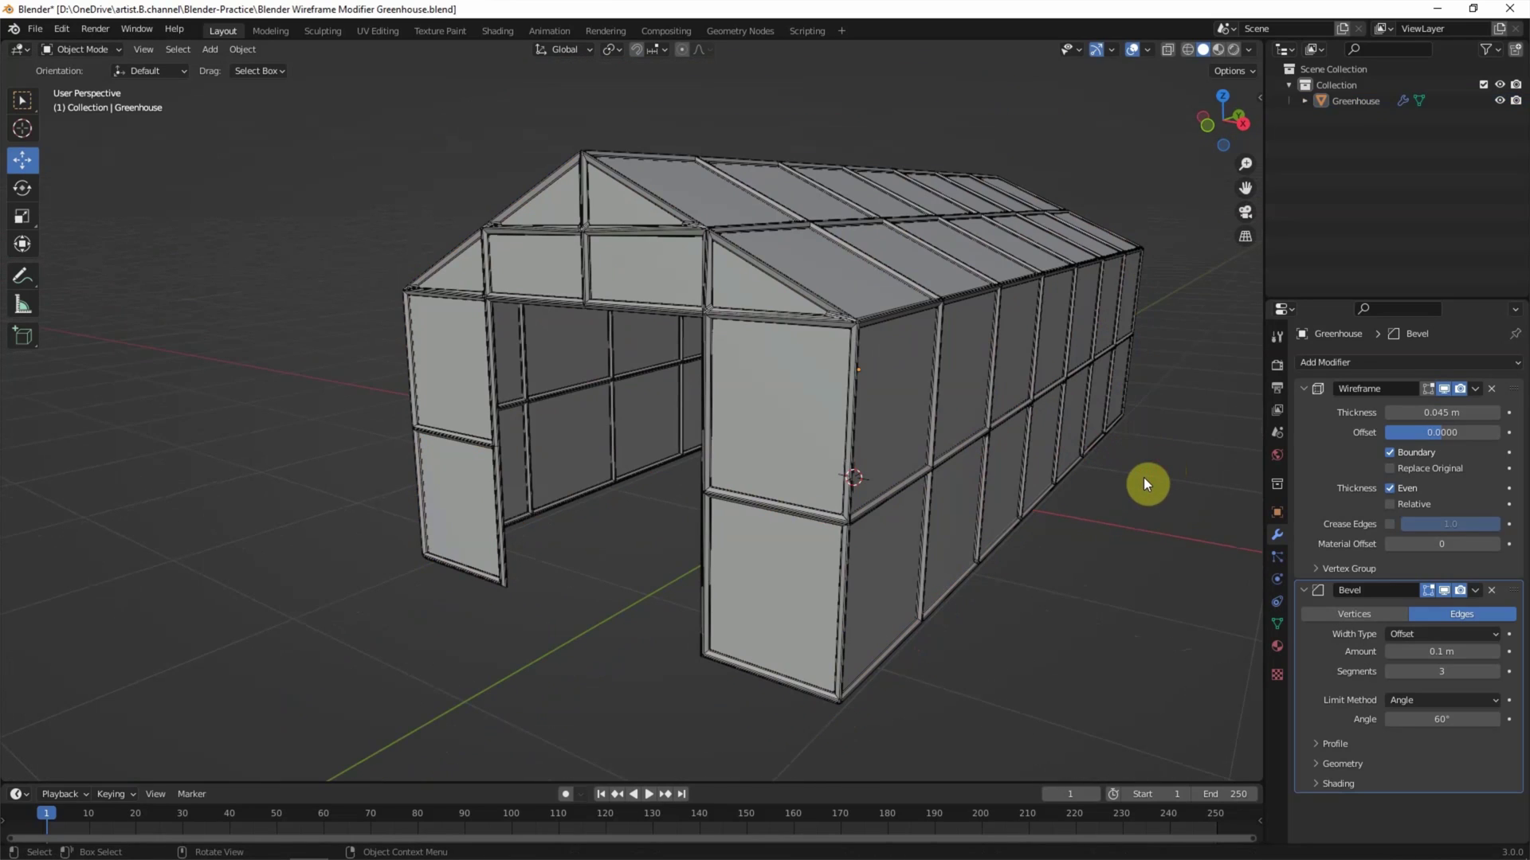
key(w)
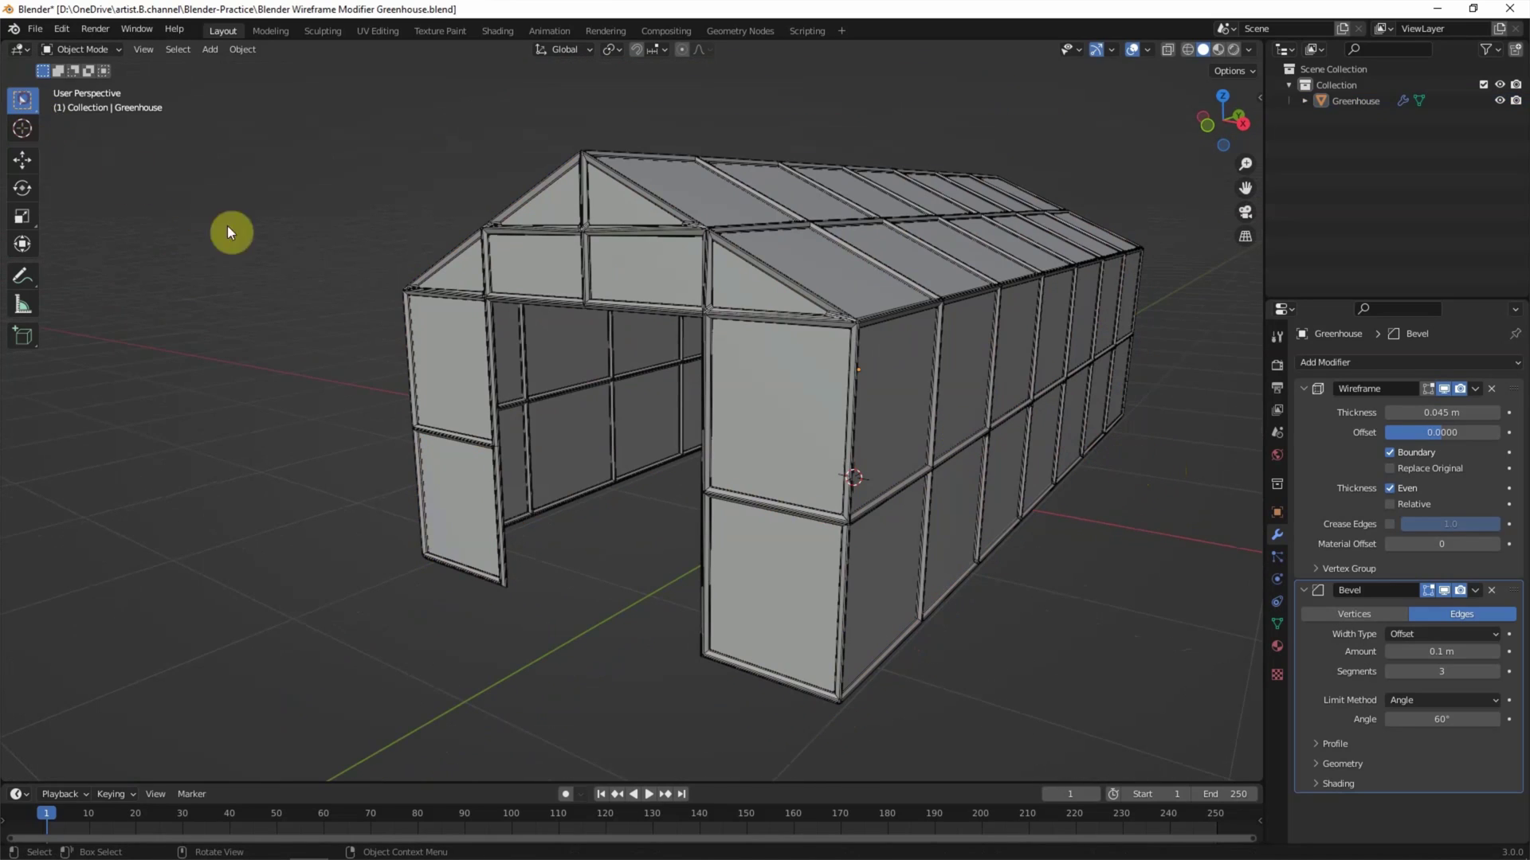
click(1277, 364)
Preview the viewport in Cycles Rendered shading with the wireframe overlay turned off.
click(1422, 363)
click(1424, 414)
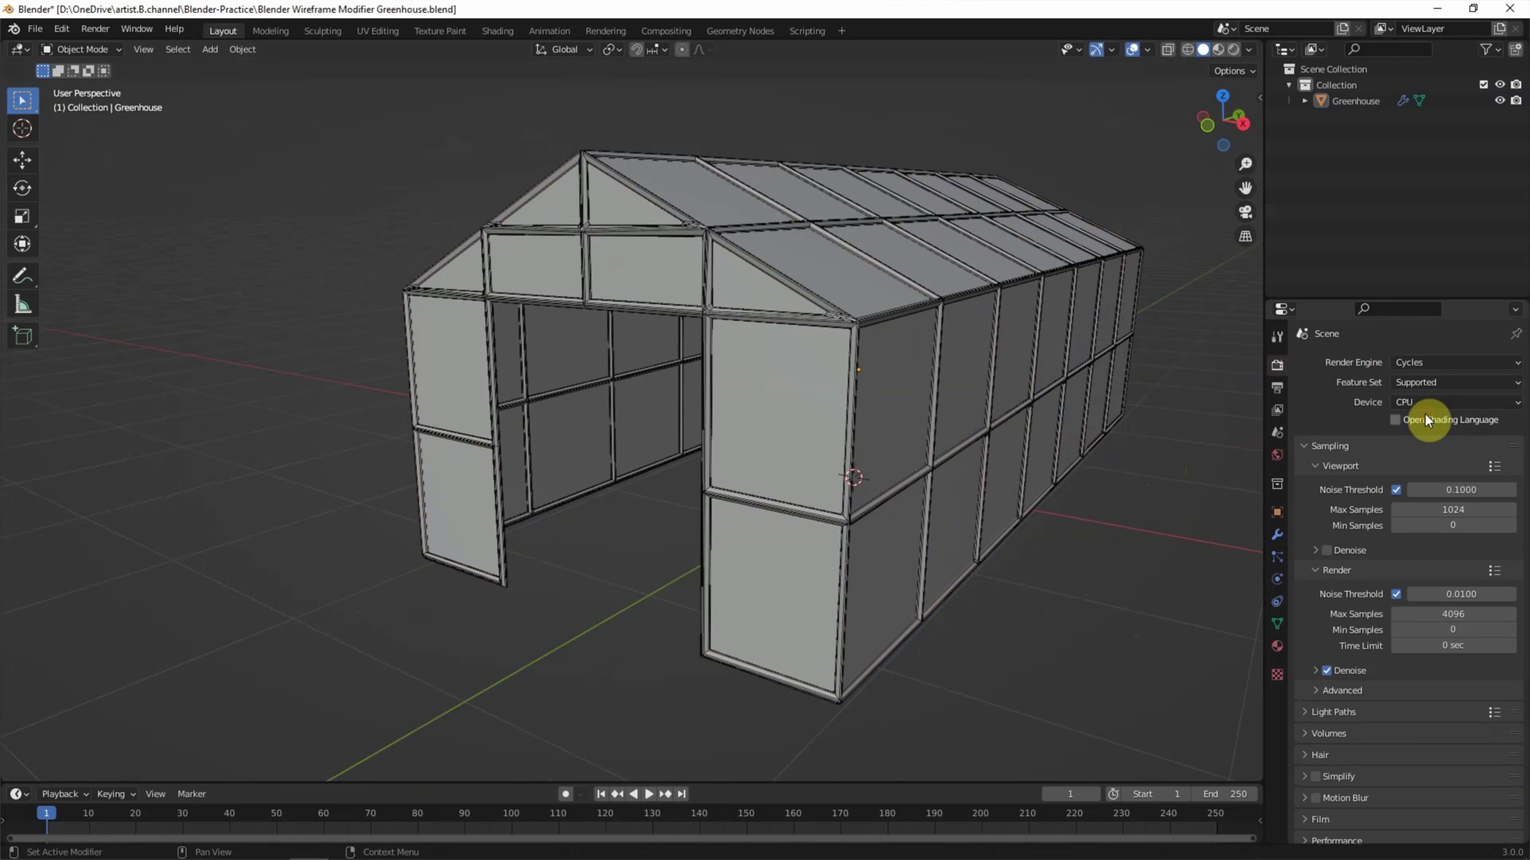
click(1232, 50)
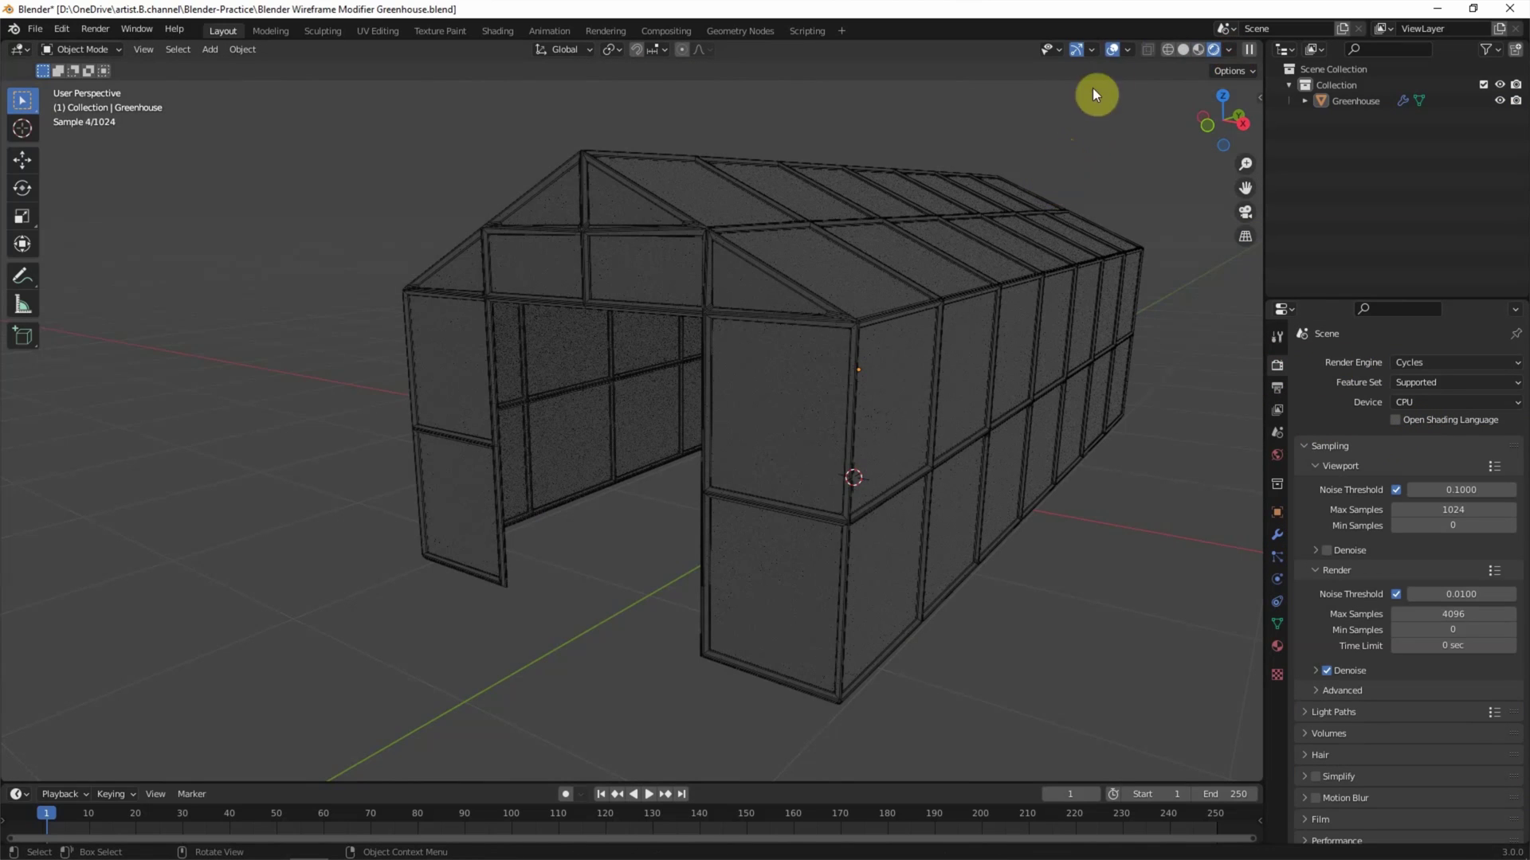
click(1127, 51)
click(1030, 320)
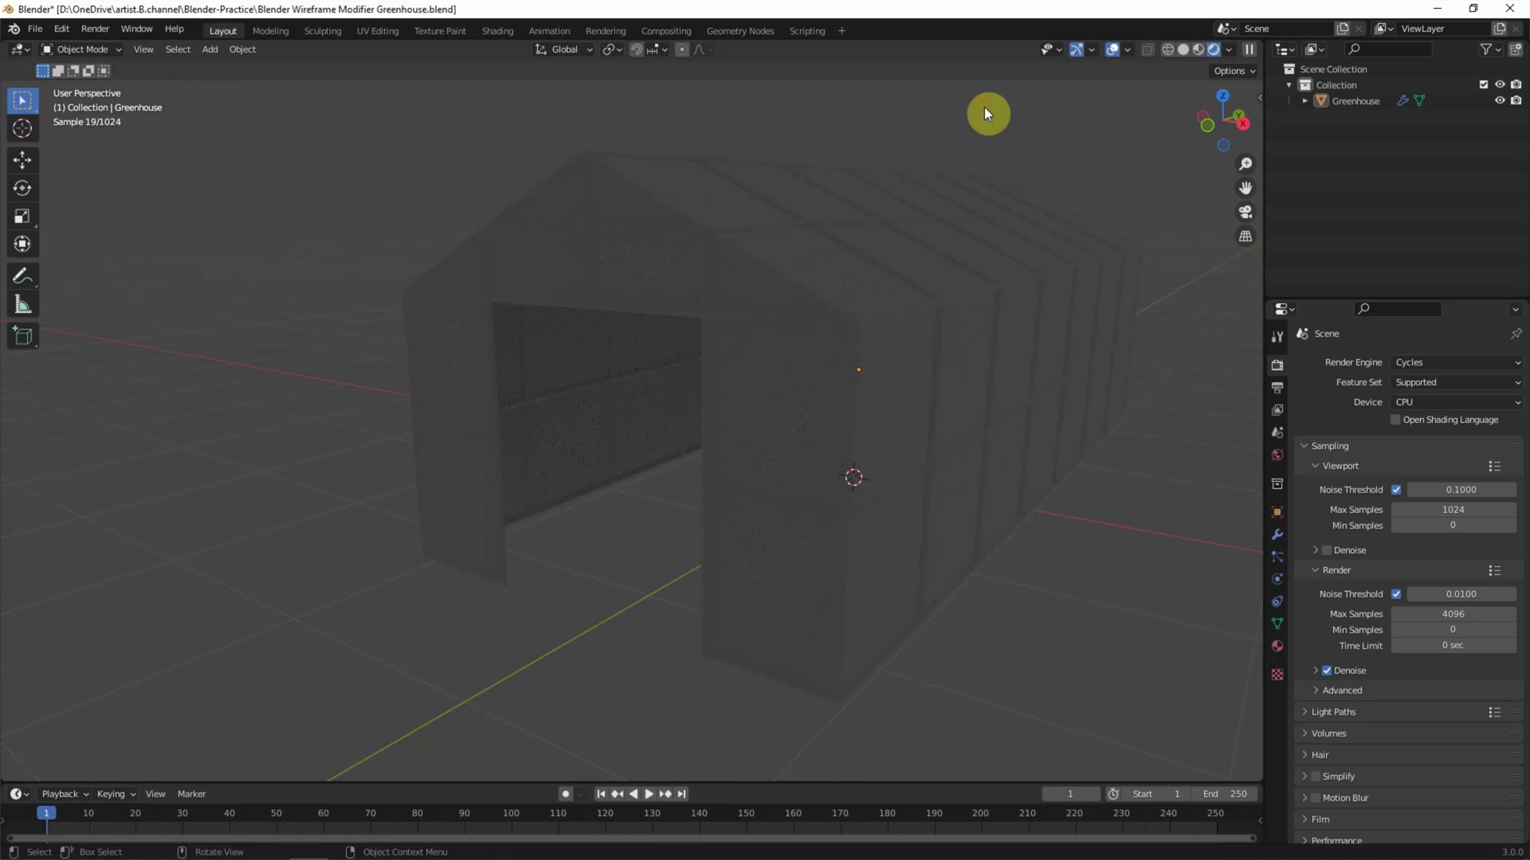
Add a ground plane and scale it up to 3.978 beneath the greenhouse.
click(216, 51)
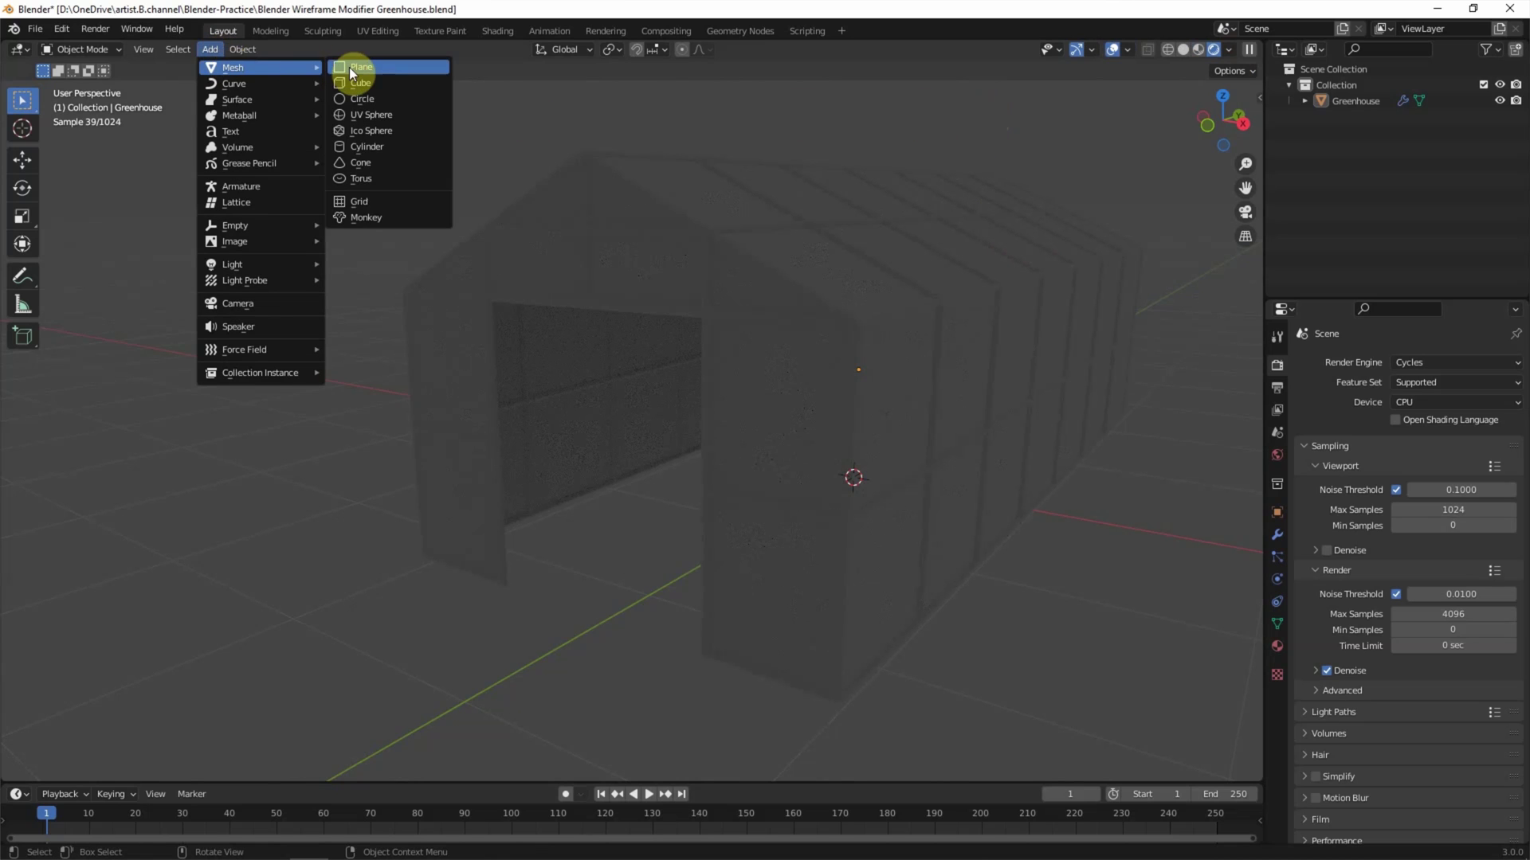
click(349, 67)
key(s)
click(999, 623)
key(s)
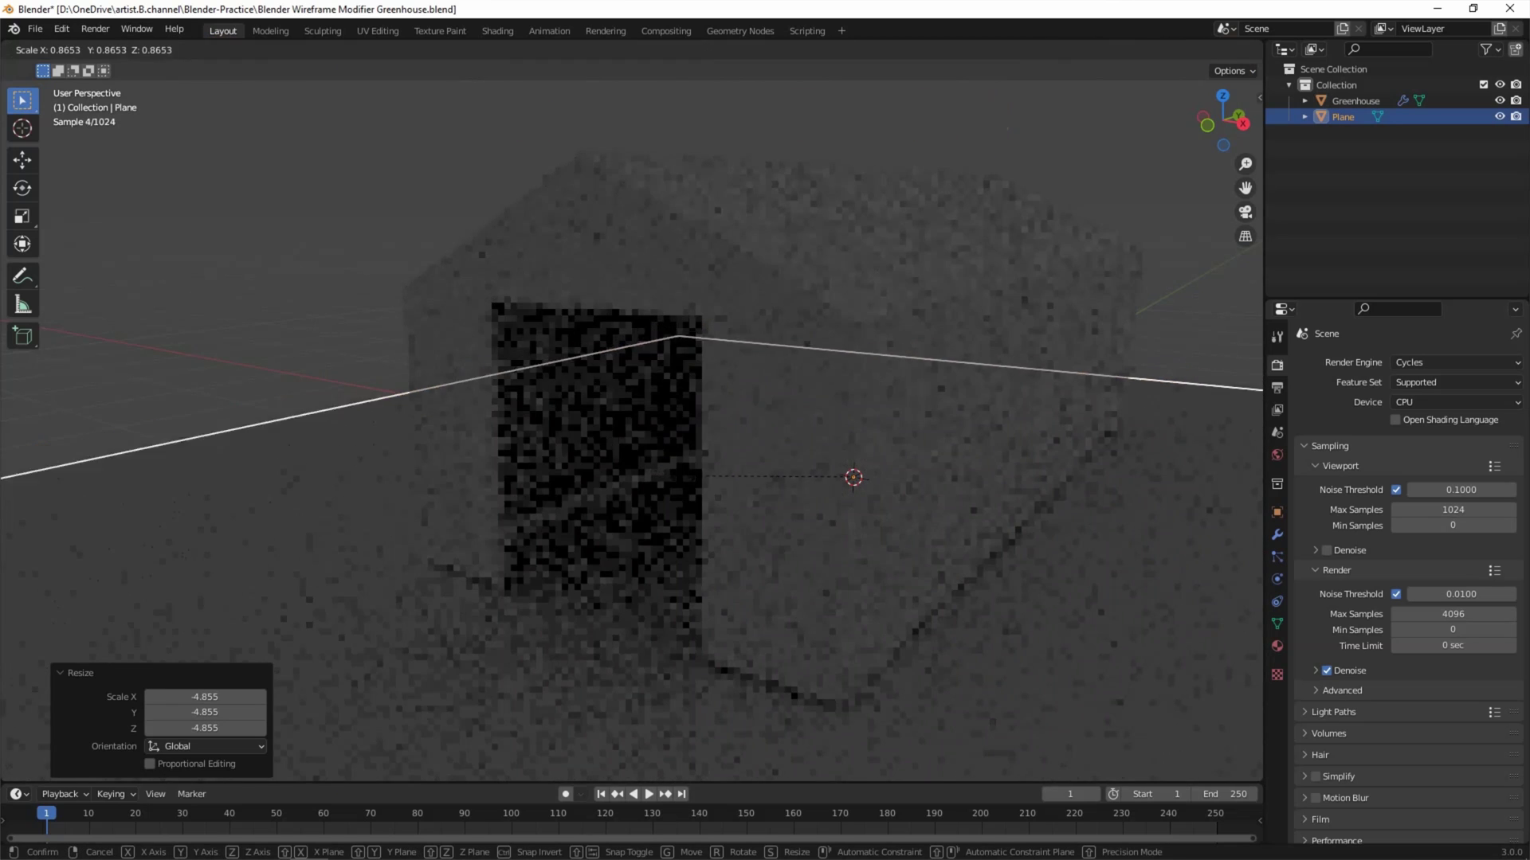
click(532, 357)
middle_drag(533, 357, 650, 418)
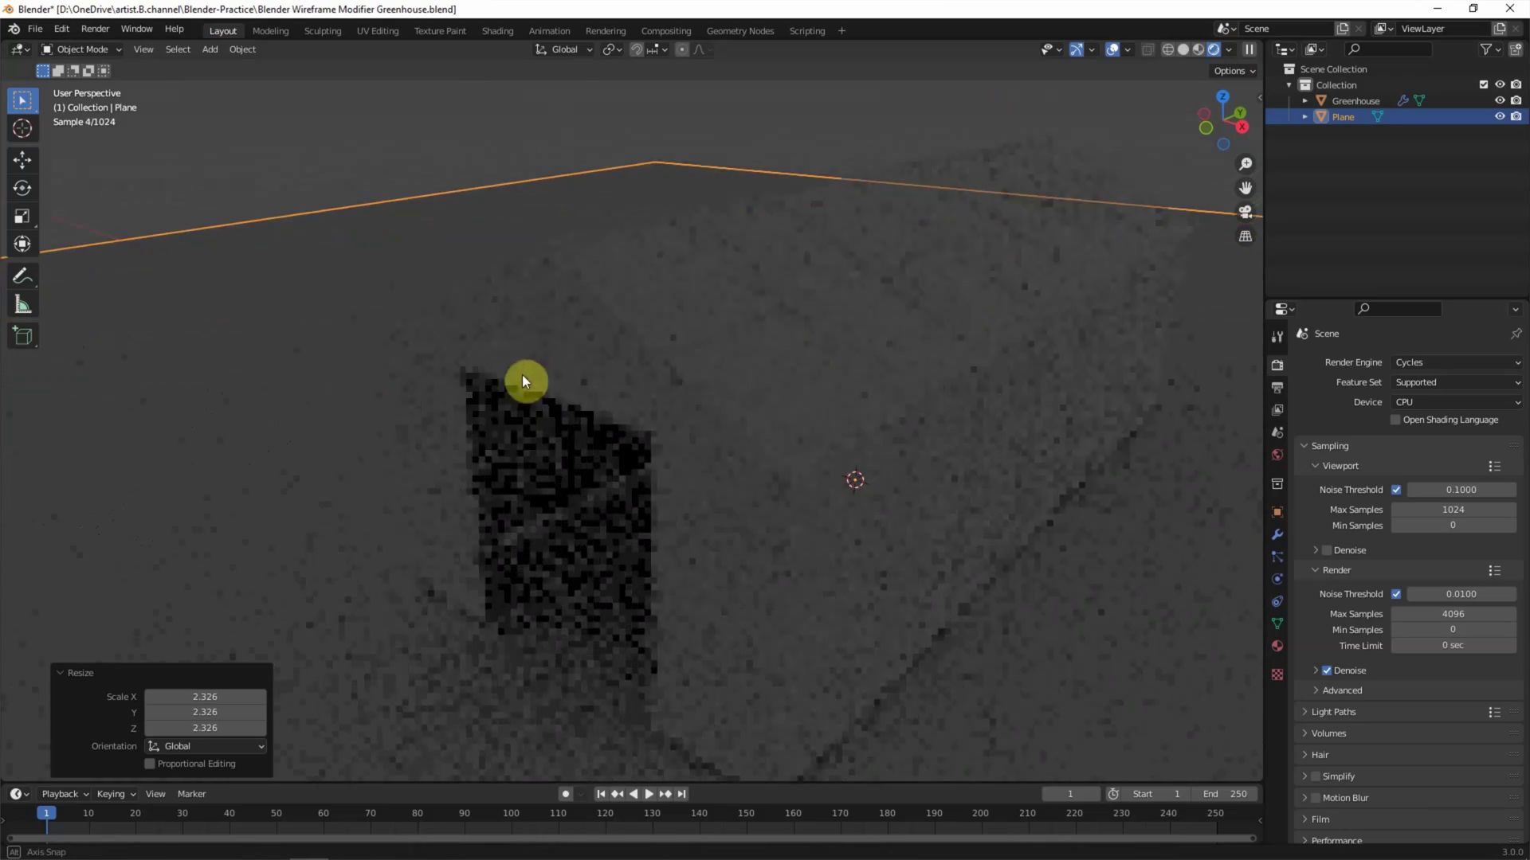
key(s)
click(442, 484)
key(s)
click(185, 416)
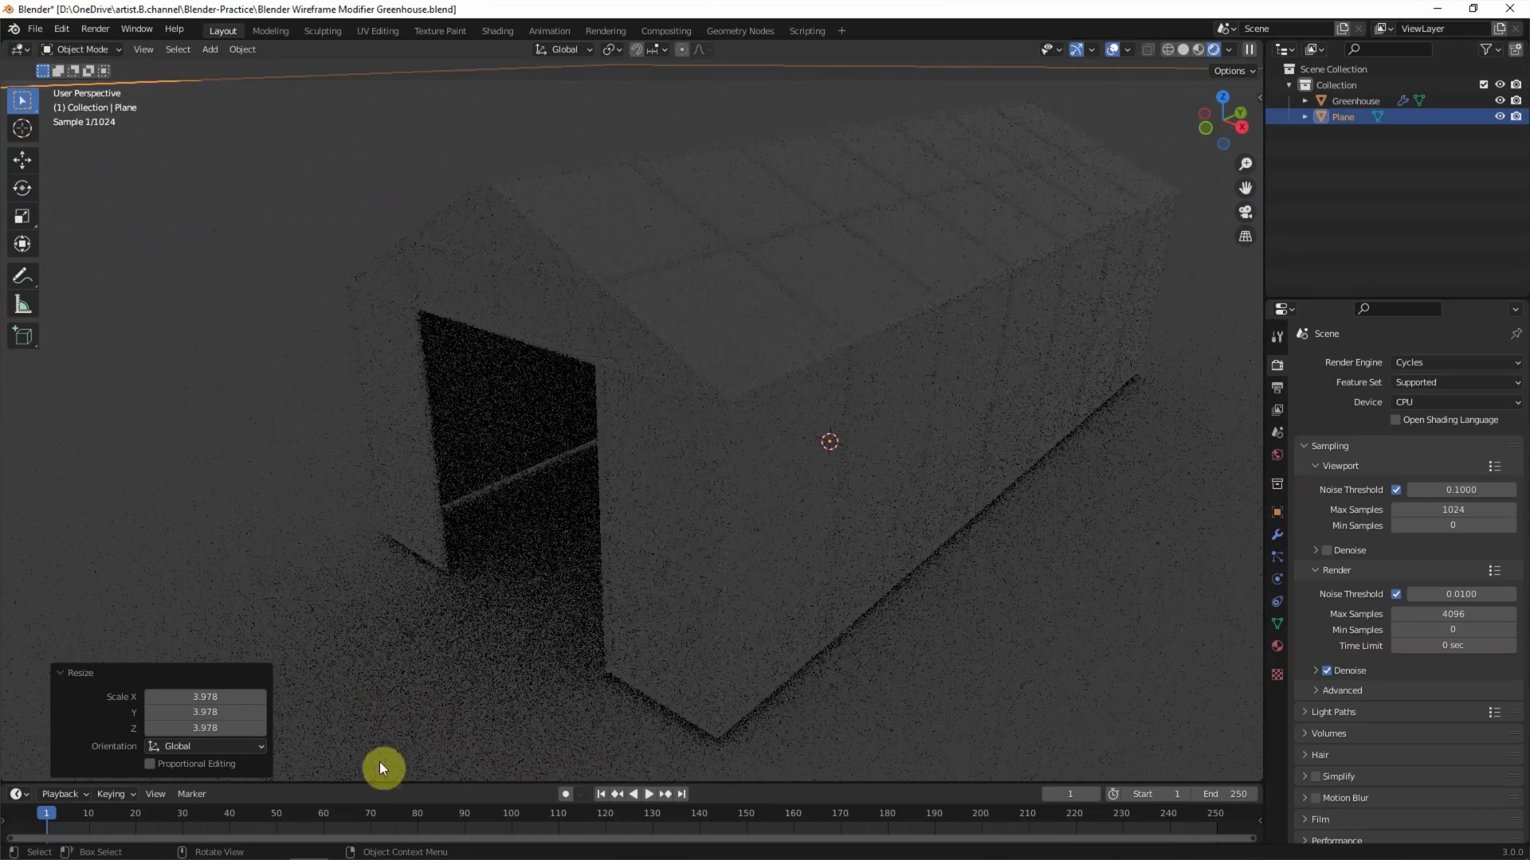
Enlarge the timeline area upward and pan to recenter the greenhouse.
drag(385, 784, 410, 446)
scroll(840, 271, down, 3)
scroll(870, 303, up, 3)
shift+middle_drag(880, 293, 922, 297)
click(22, 464)
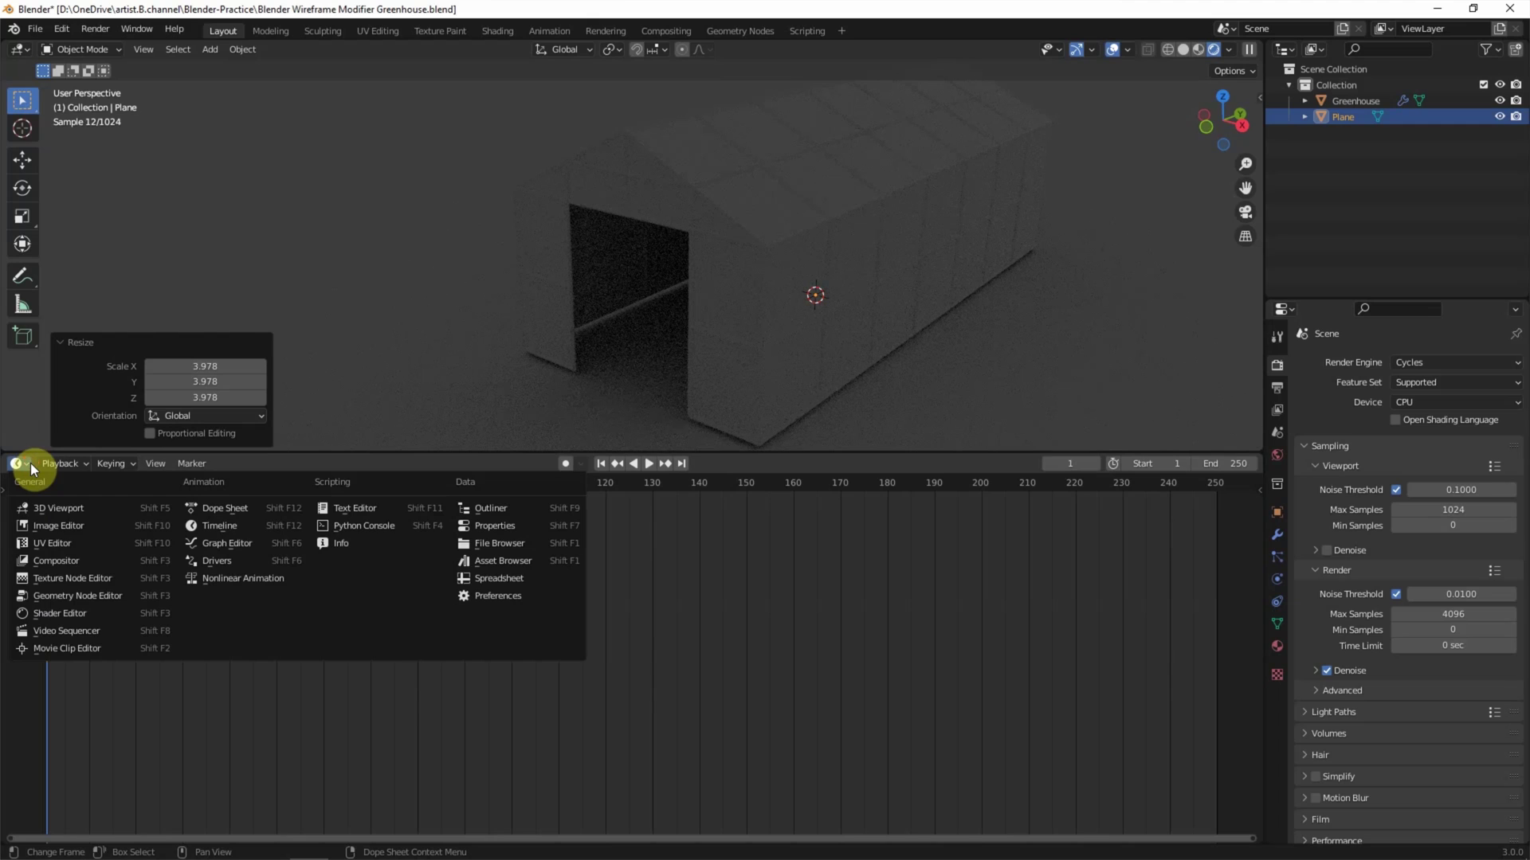
Turn the timeline area into a 3D Viewport showing a zoomed side view.
click(37, 507)
key(KP_3)
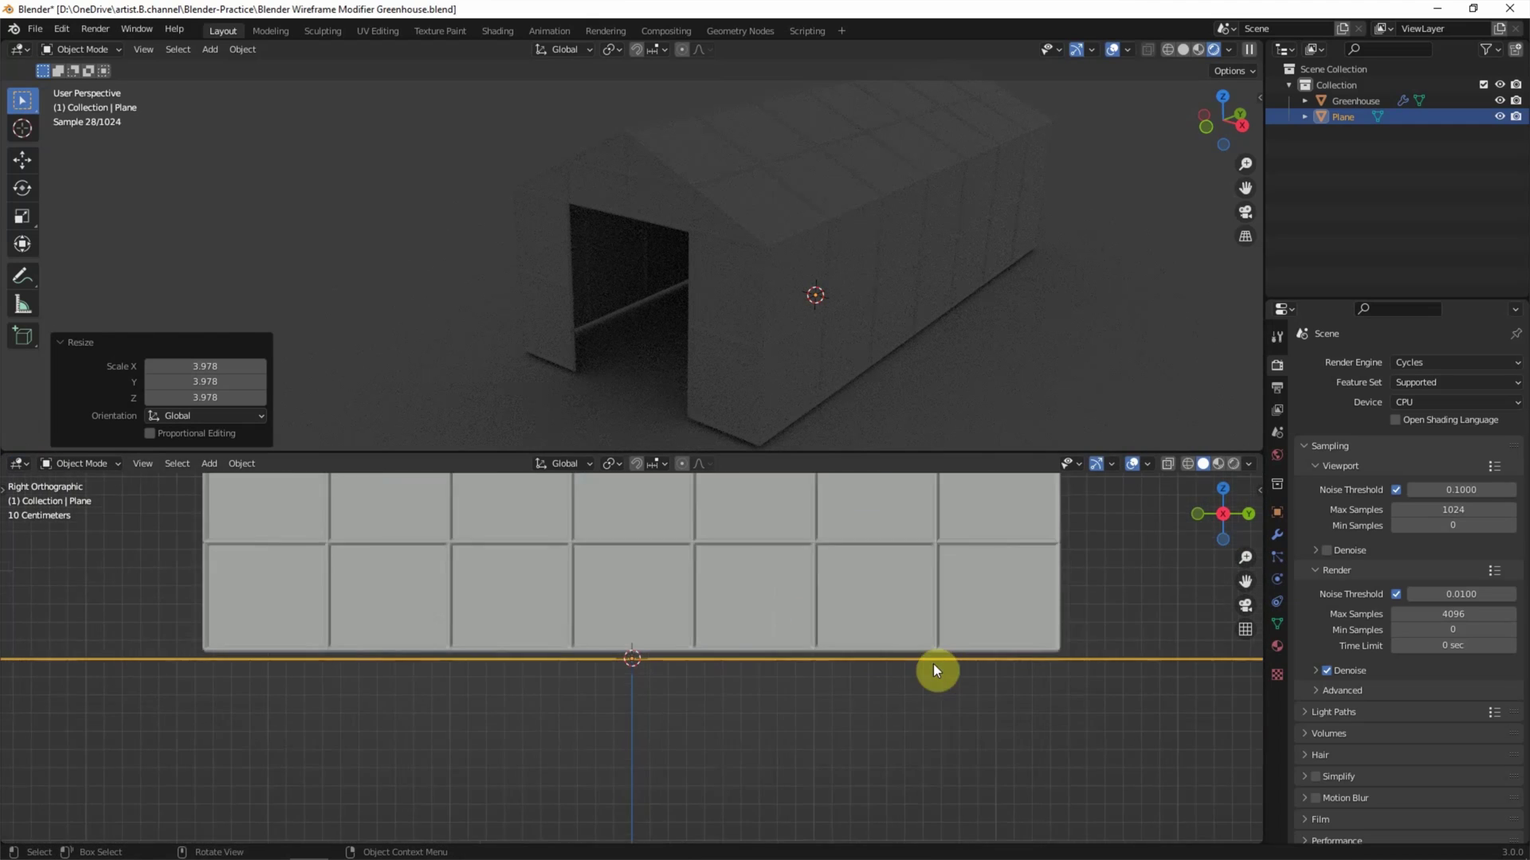
scroll(872, 678, up, 2)
scroll(829, 692, up, 2)
scroll(916, 692, up, 1)
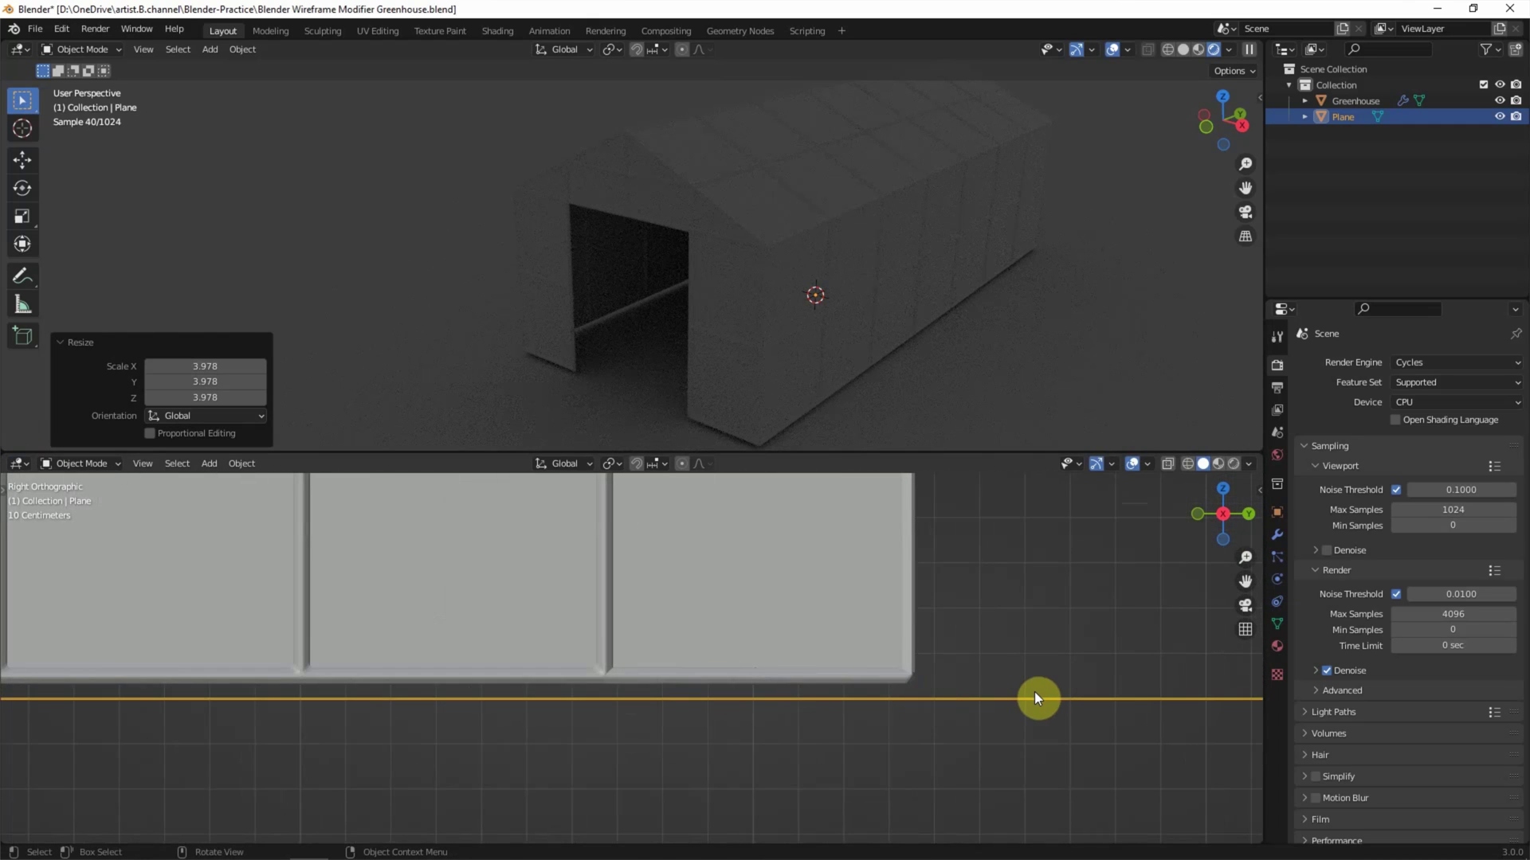
Raise the ground plane slightly along Z, then orbit the lower view.
key(g)
key(z)
click(1022, 626)
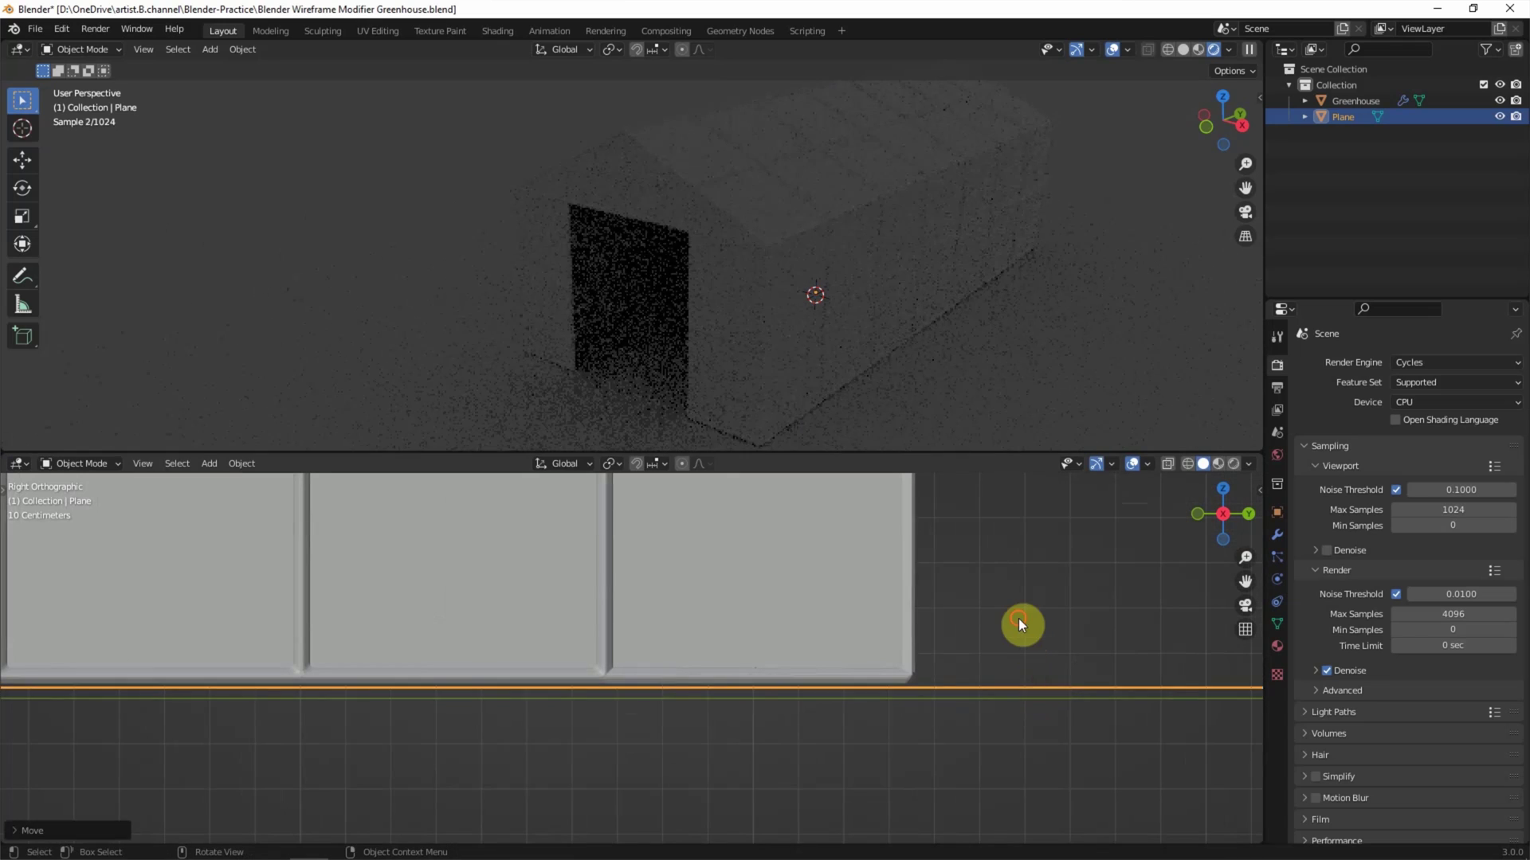
scroll(797, 627, down, 5)
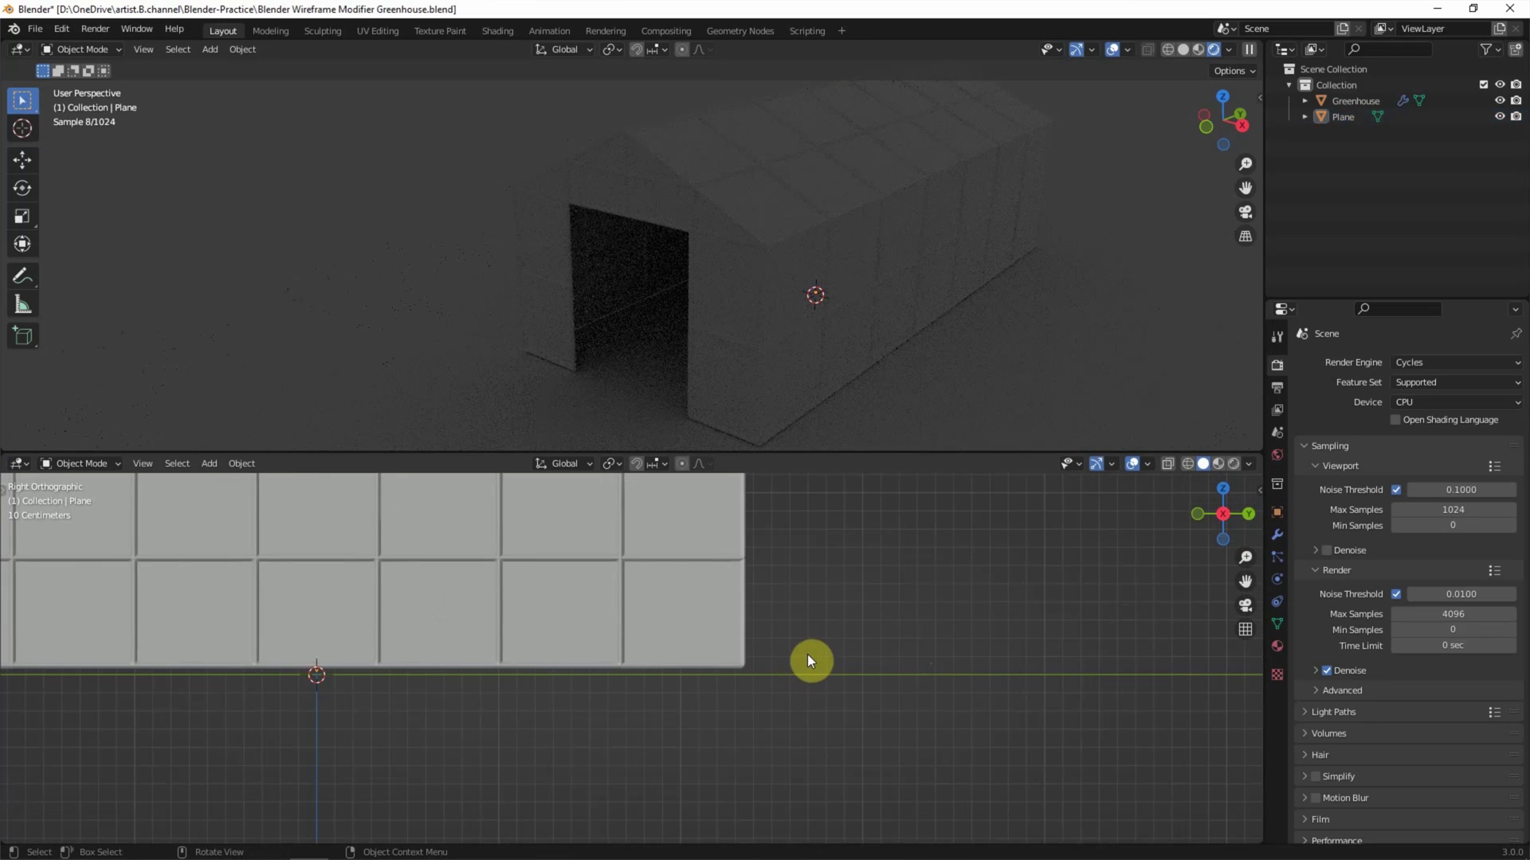
click(1345, 117)
click(758, 647)
mouse_move(759, 647)
middle_down()
mouse_move(648, 698)
mouse_move(762, 690)
middle_up()
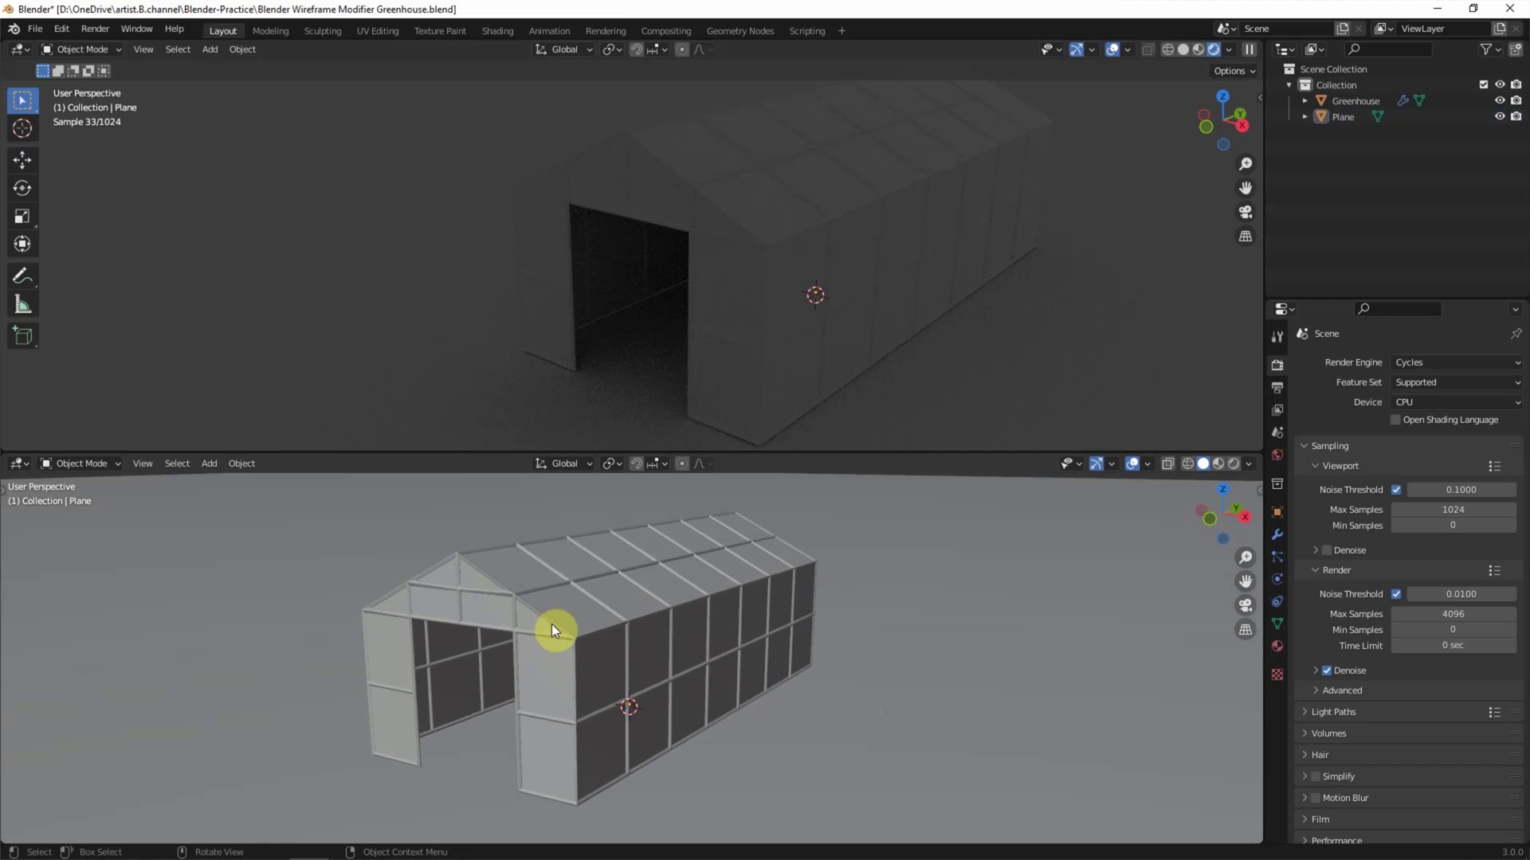
Add a Sun light to the scene.
click(213, 464)
mouse_move(256, 677)
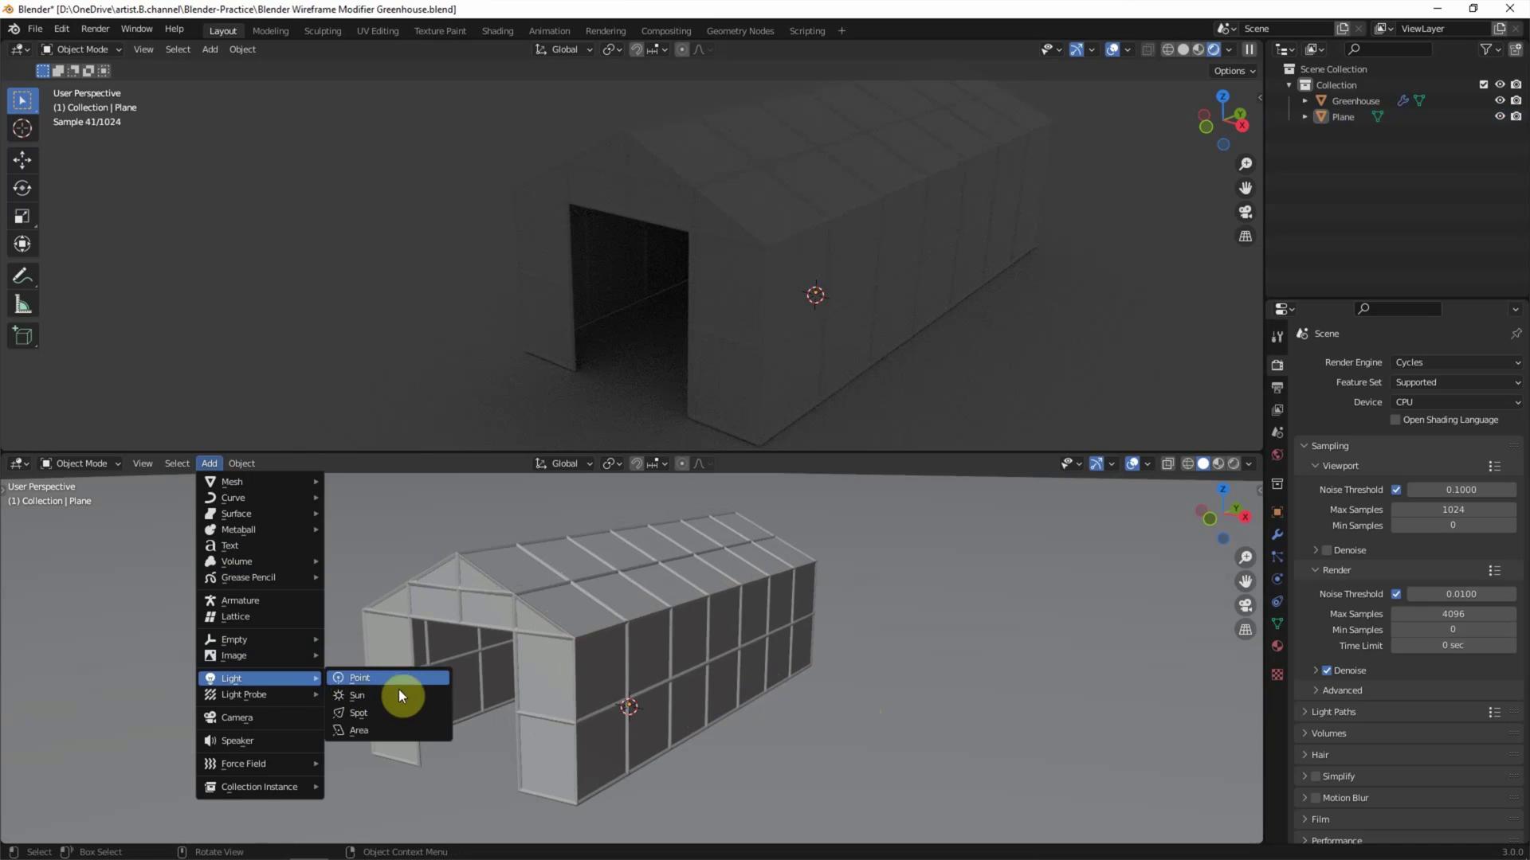
click(398, 695)
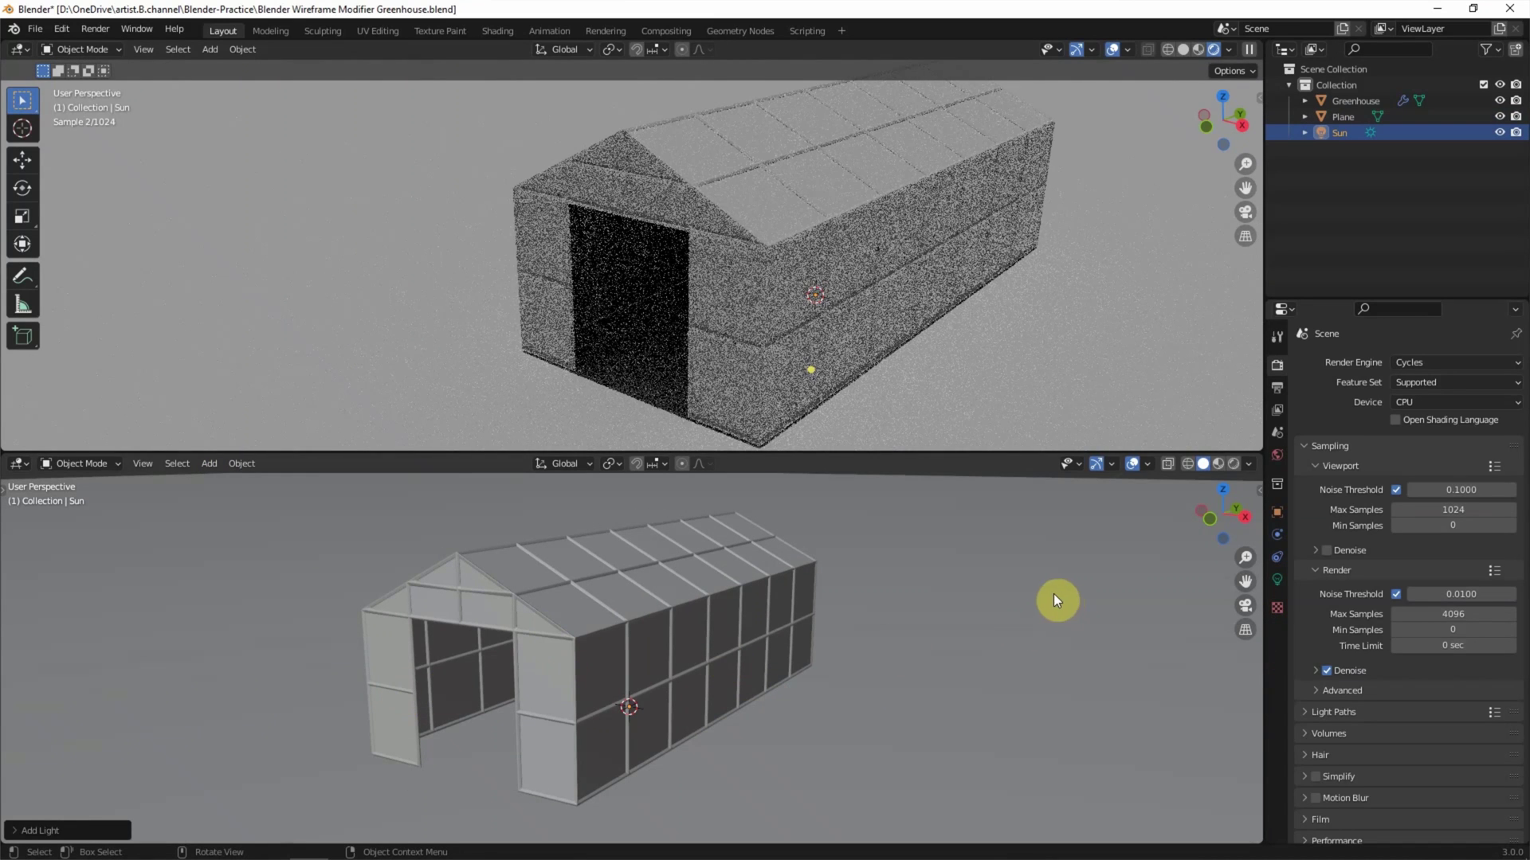
click(1277, 512)
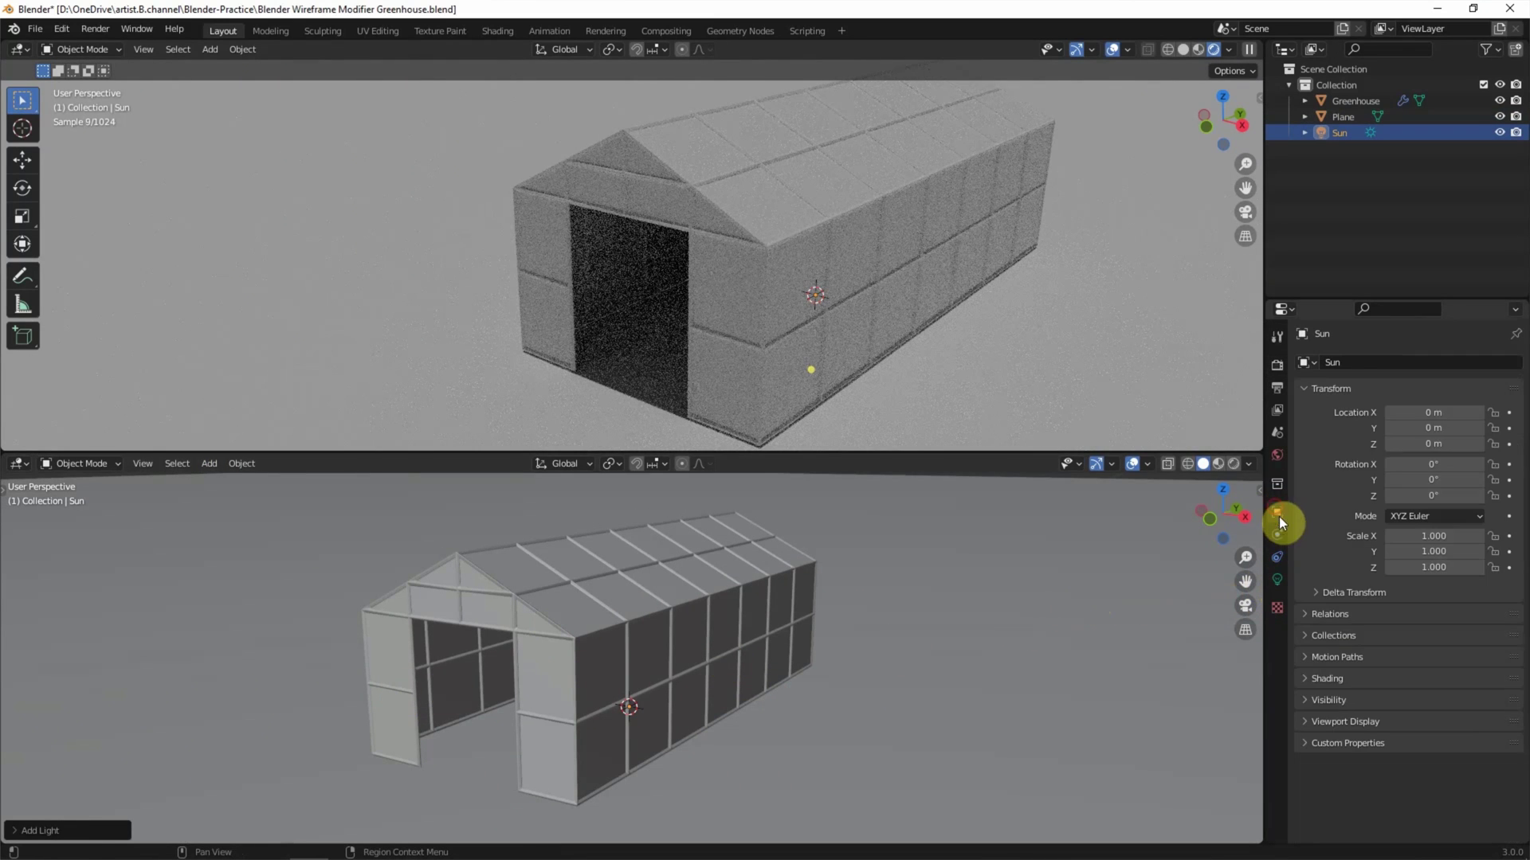
Place the Sun at Z 2 m and tilt it about 45° on X.
mouse_move(1434, 443)
mouse_down()
mouse_move(1458, 444)
mouse_move(1370, 428)
mouse_up()
double_click(1434, 444)
text(2)
key(Return)
mouse_move(1434, 464)
mouse_down()
mouse_move(1421, 464)
mouse_move(1466, 463)
mouse_move(1390, 480)
mouse_move(1474, 464)
mouse_move(1421, 480)
mouse_up()
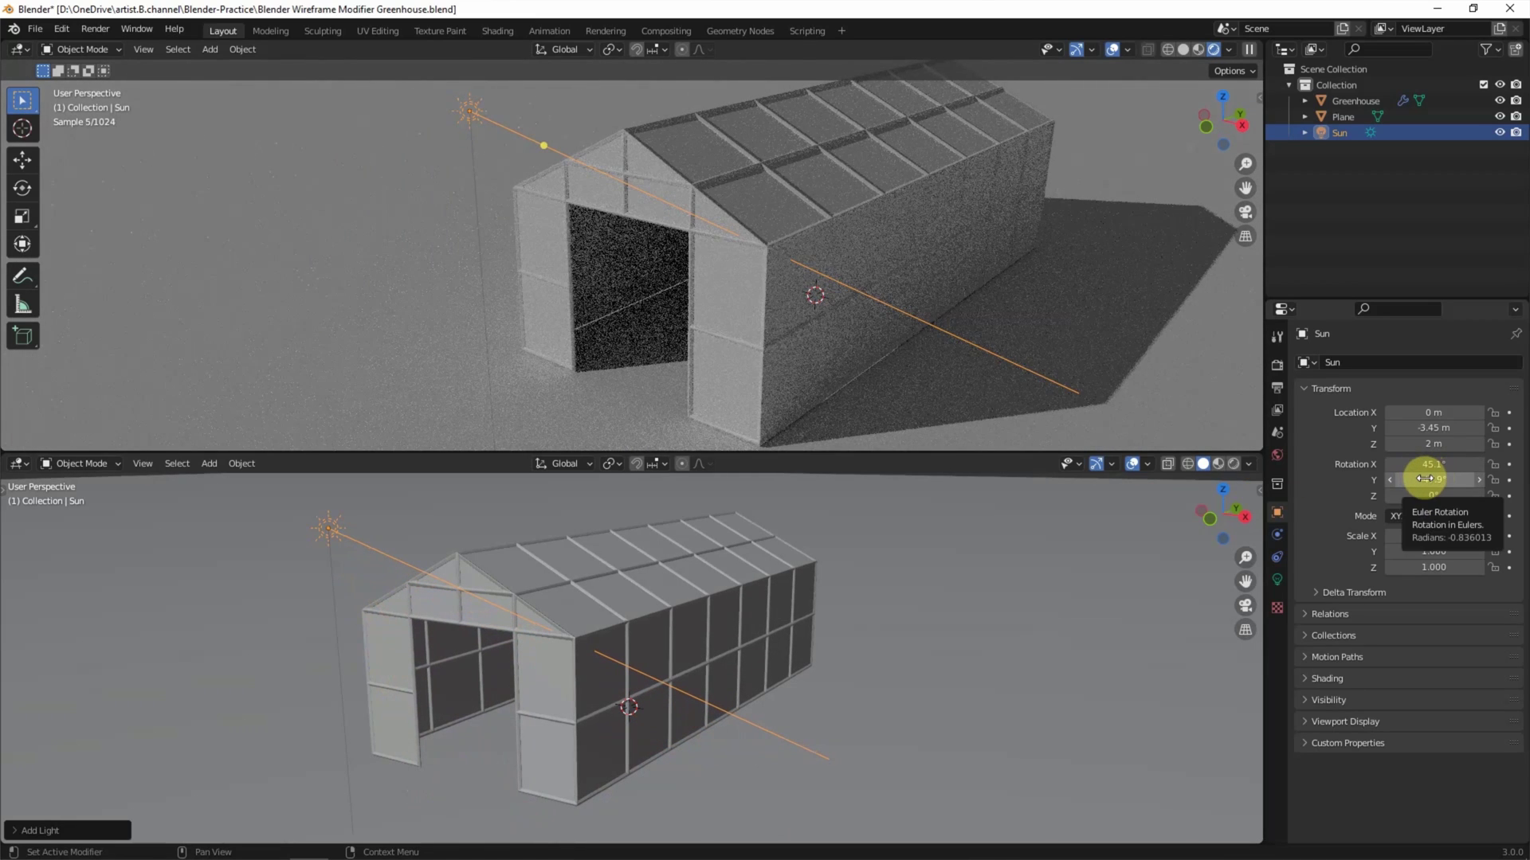
Set the Sun's light angle to 10.1° for soft shadows.
click(1277, 579)
double_click(1442, 495)
text(1024)
key(Return)
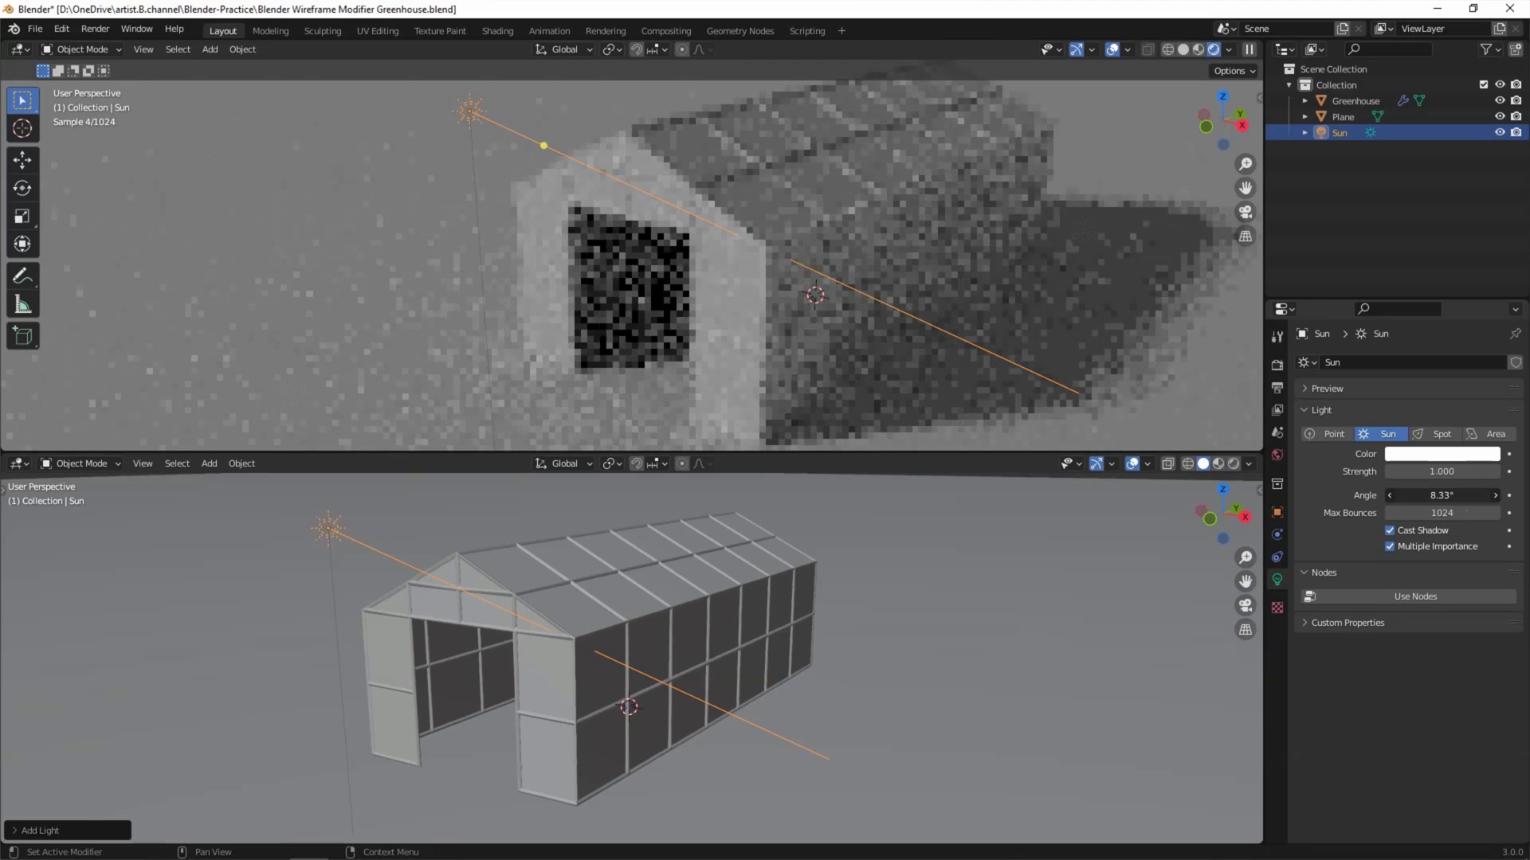
drag(1442, 494, 1445, 495)
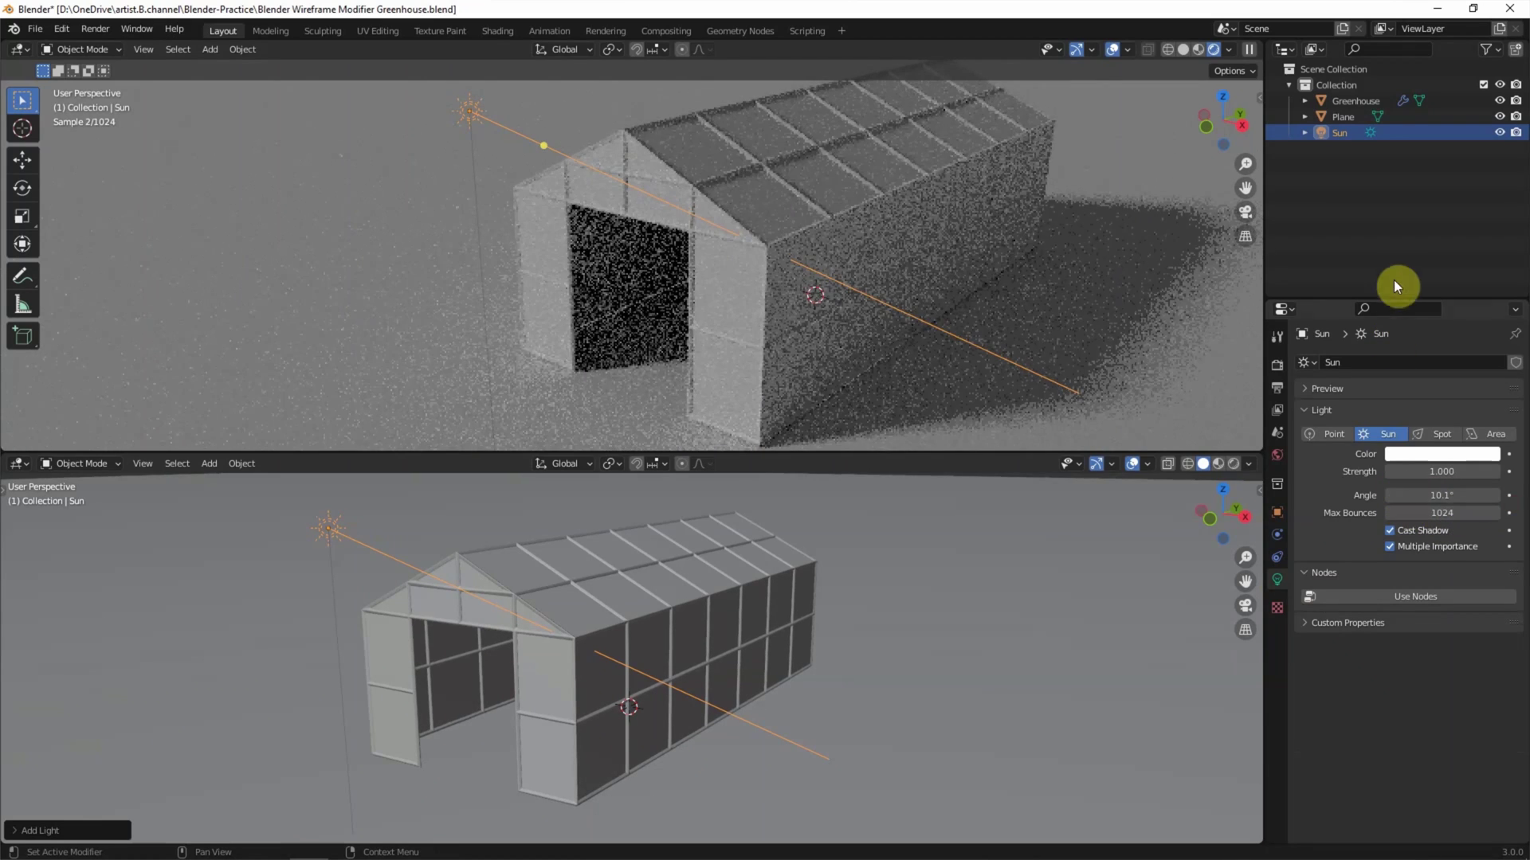
click(1386, 244)
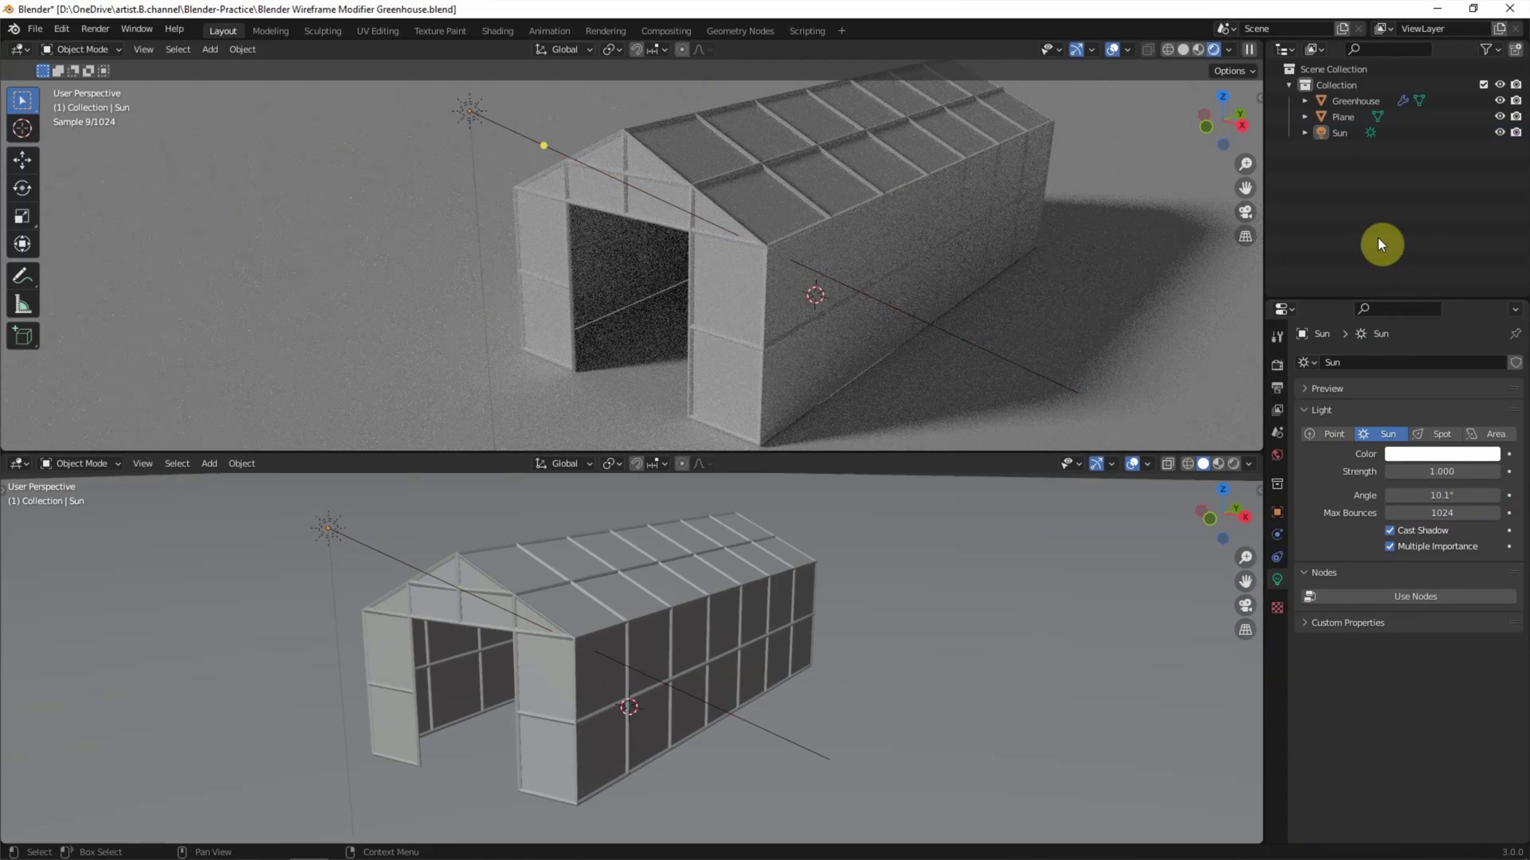
Rename the greenhouse's material to 'Glass'.
click(1337, 100)
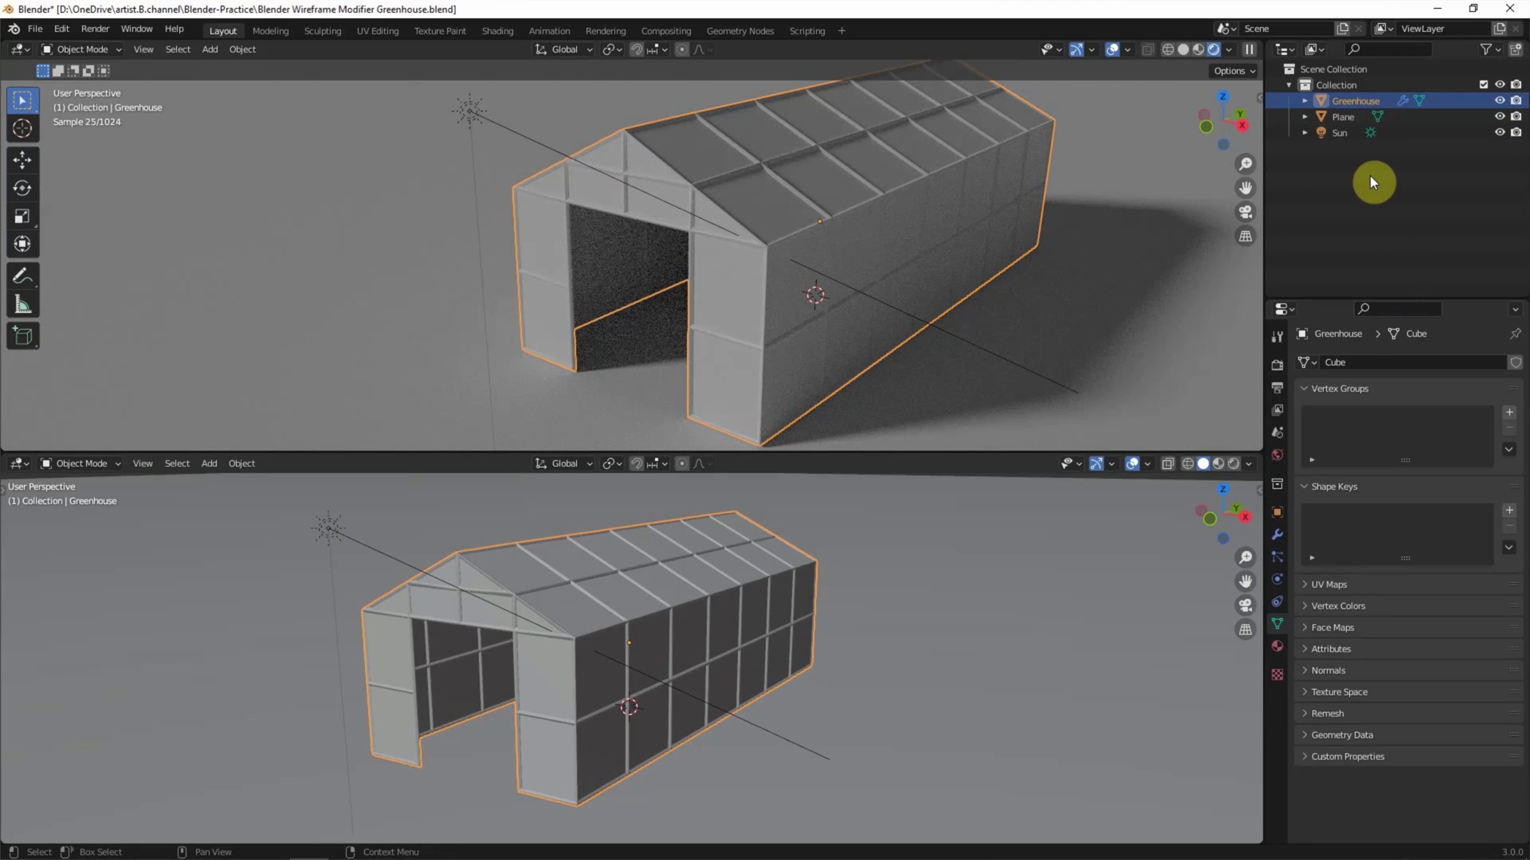
click(1277, 642)
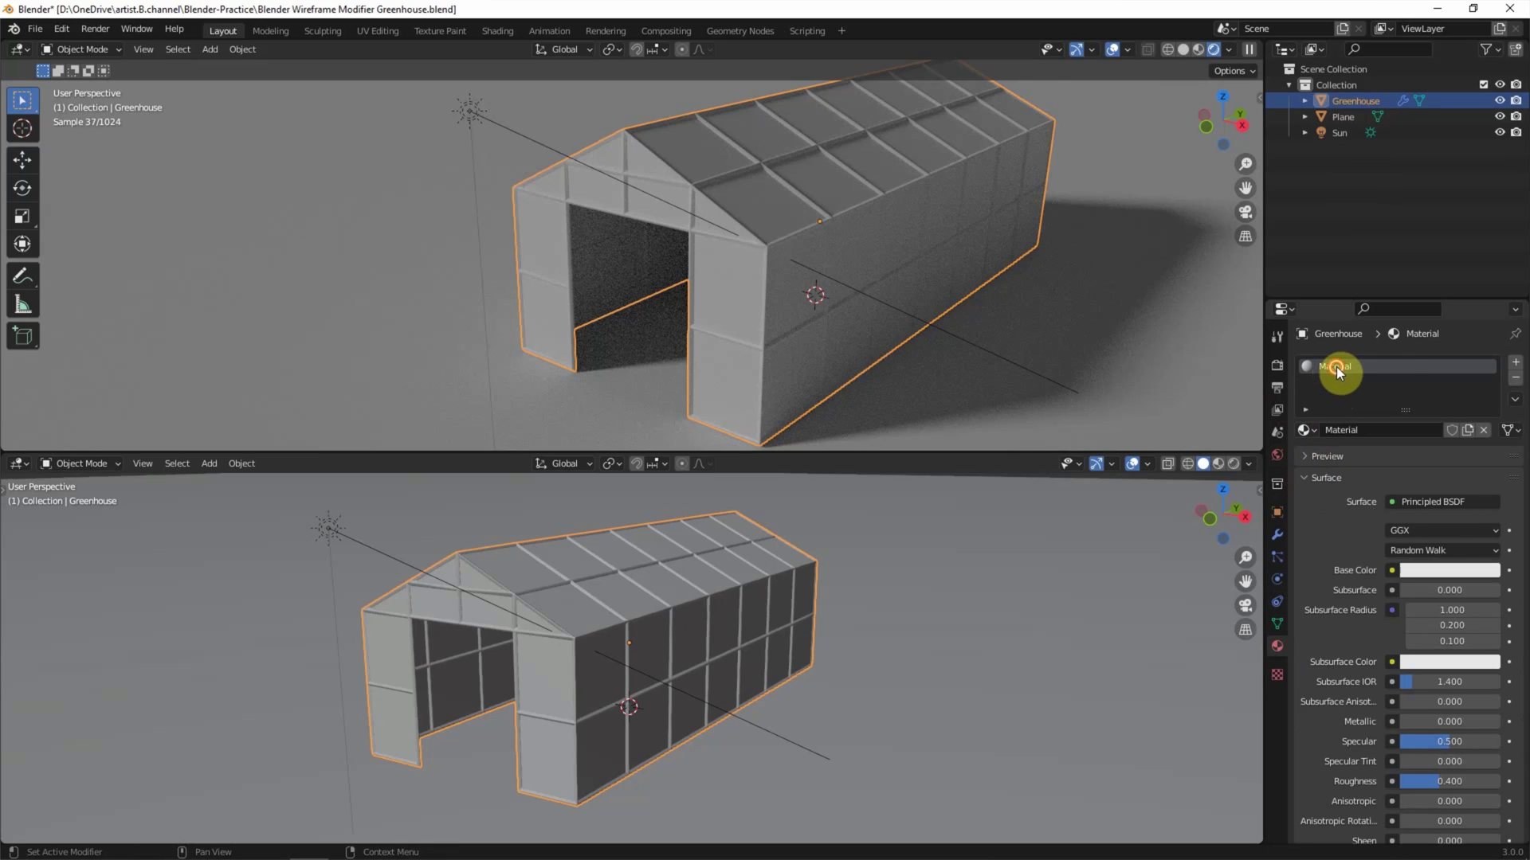
double_click(1395, 375)
text(Glass)
key(Return)
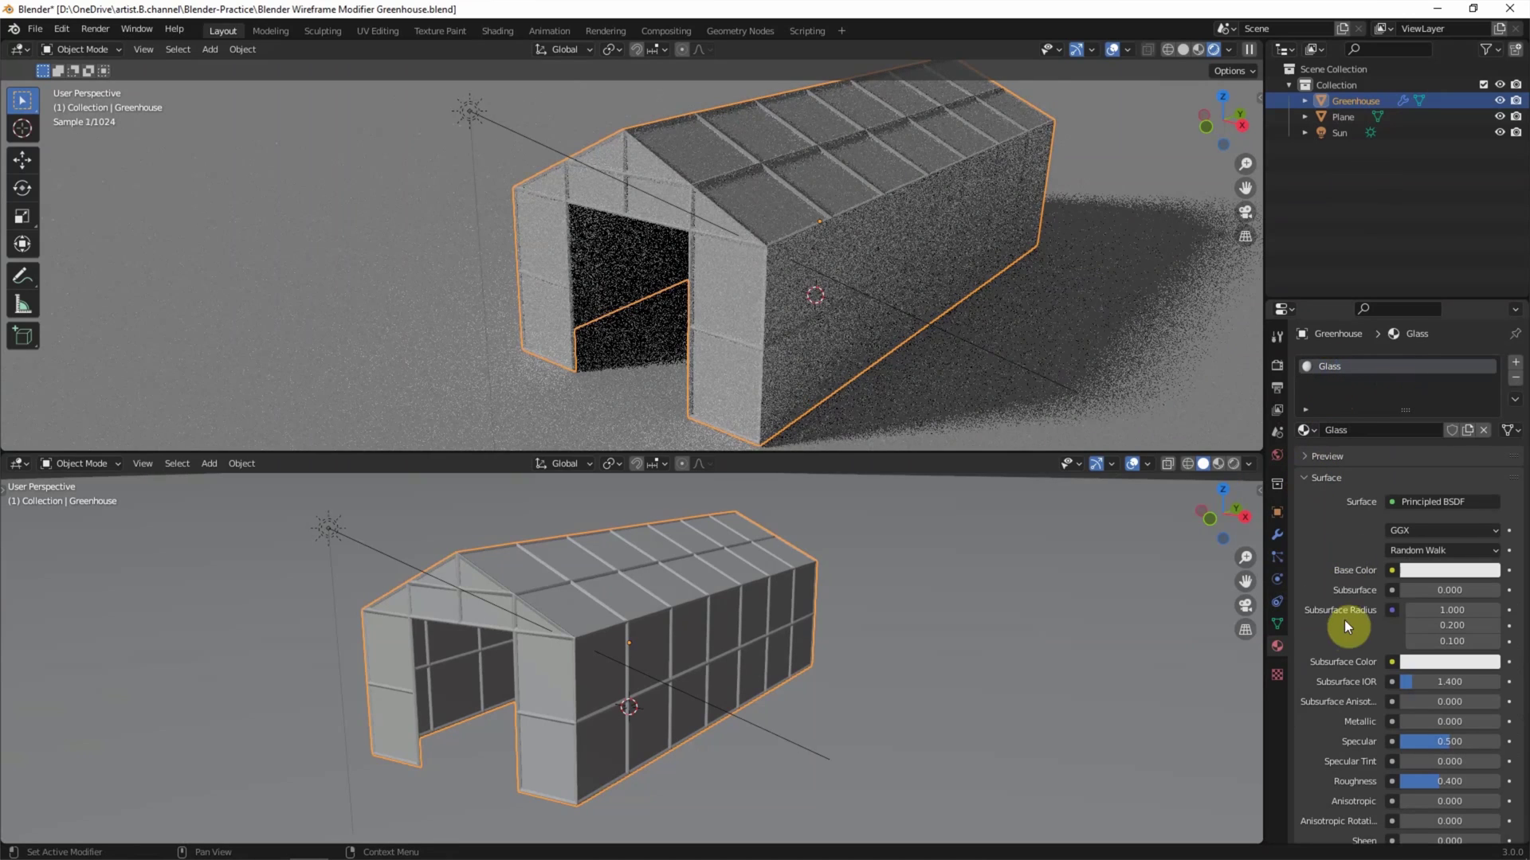
Give Glass Transmission 1.000, Roughness 0.195 and Alpha 0.535.
scroll(1323, 585, down, 6)
scroll(1323, 584, down, 3)
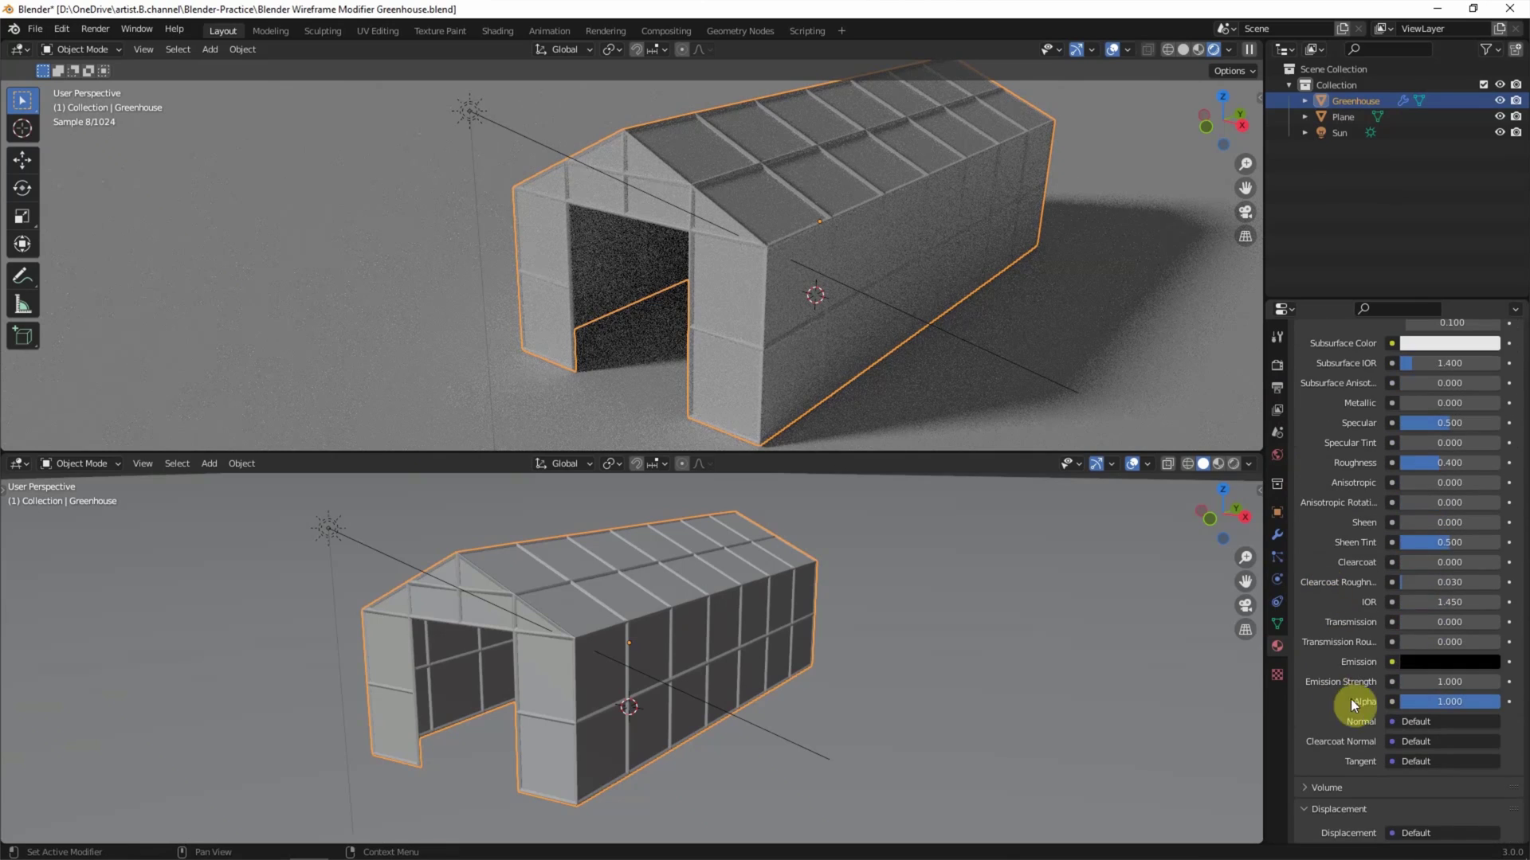
drag(1406, 624, 1493, 624)
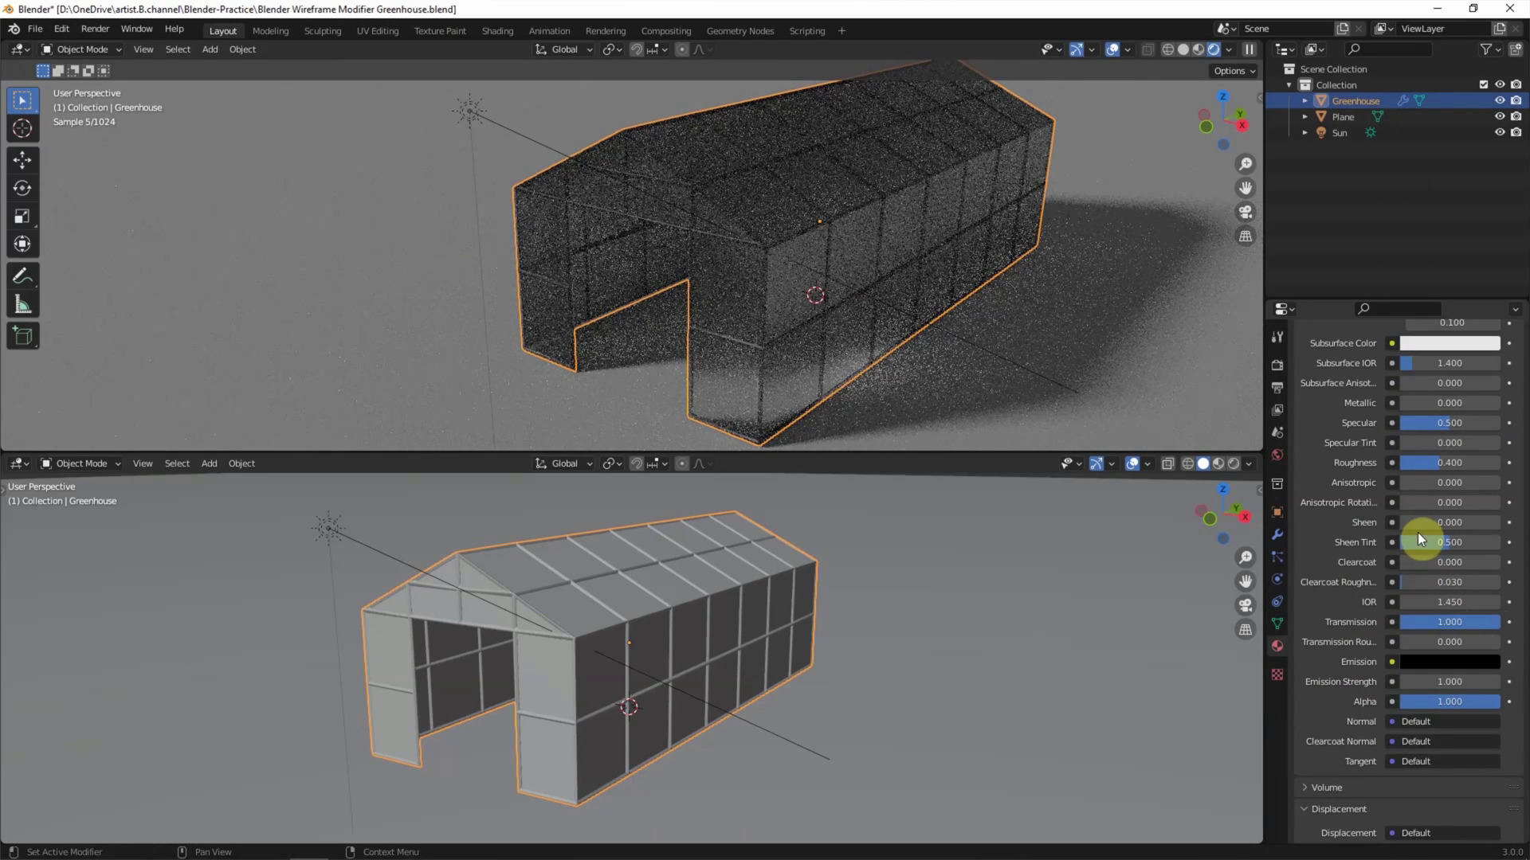
drag(1437, 463, 1416, 463)
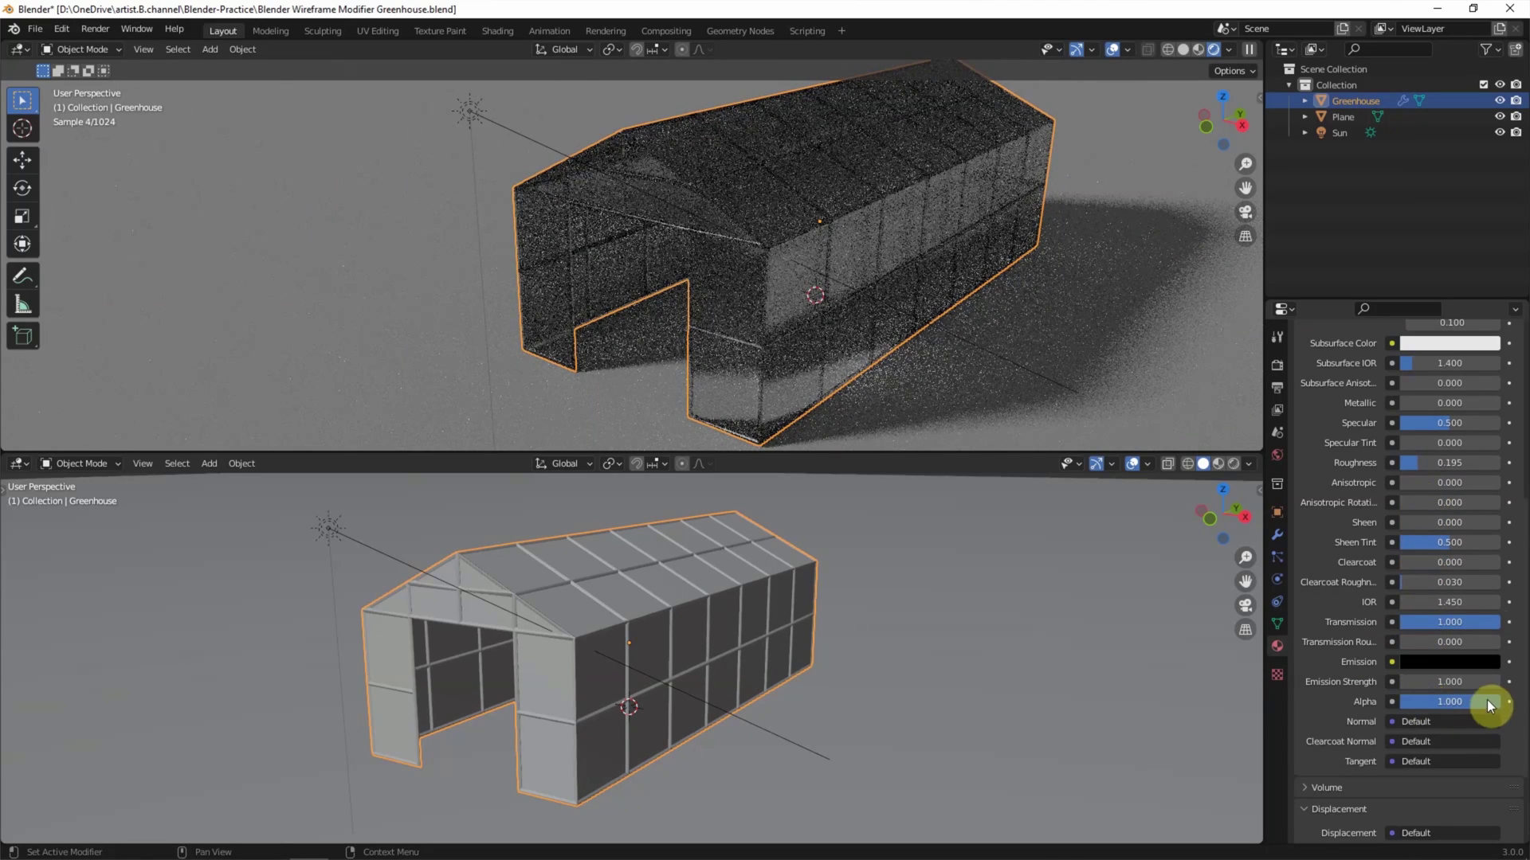
drag(1484, 701, 1439, 701)
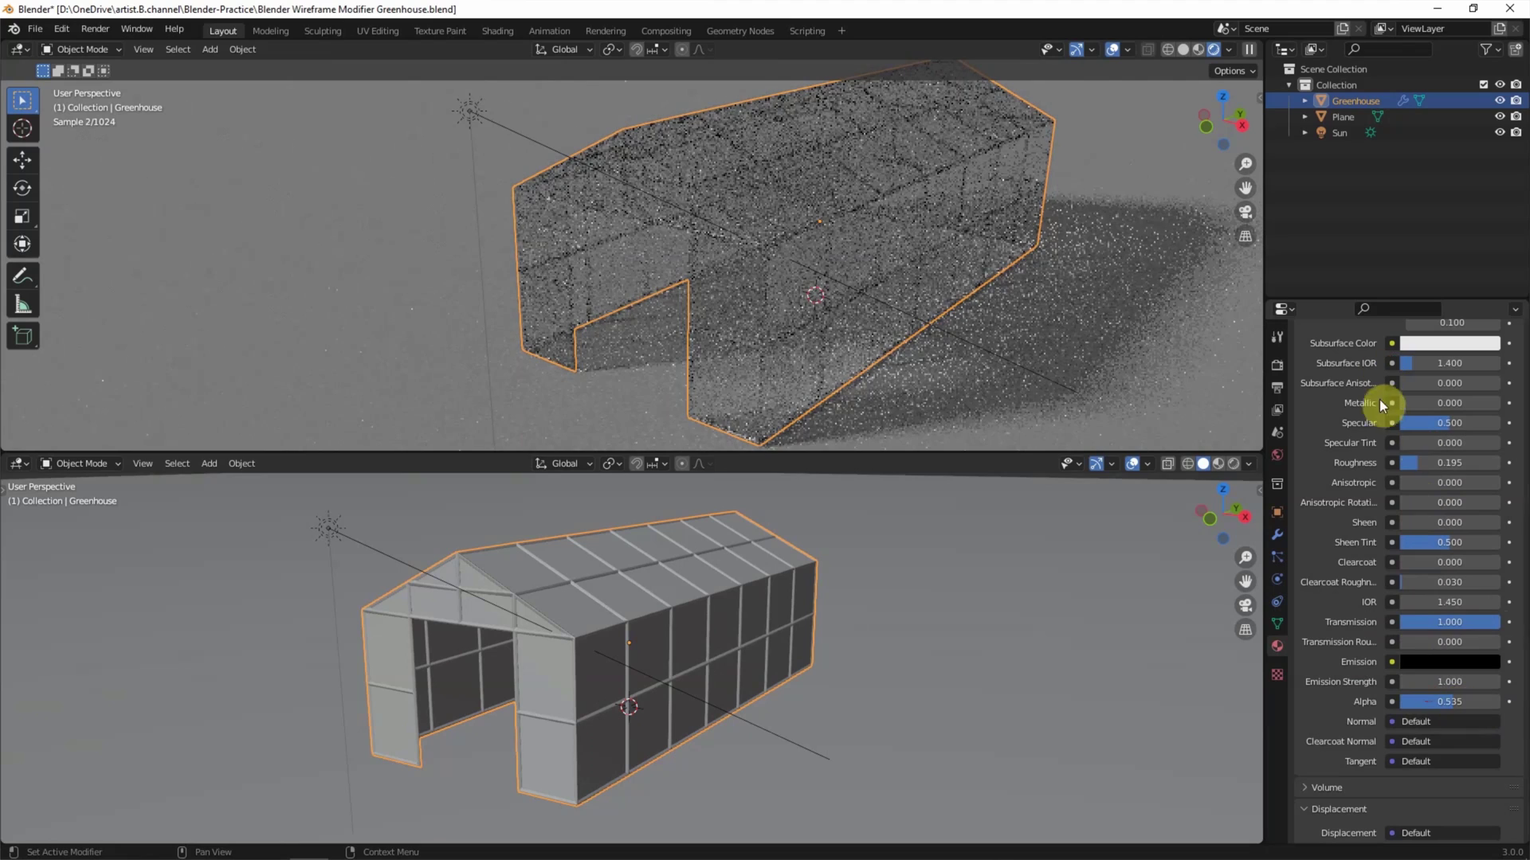
scroll(1326, 484, up, 9)
scroll(1342, 491, up, 1)
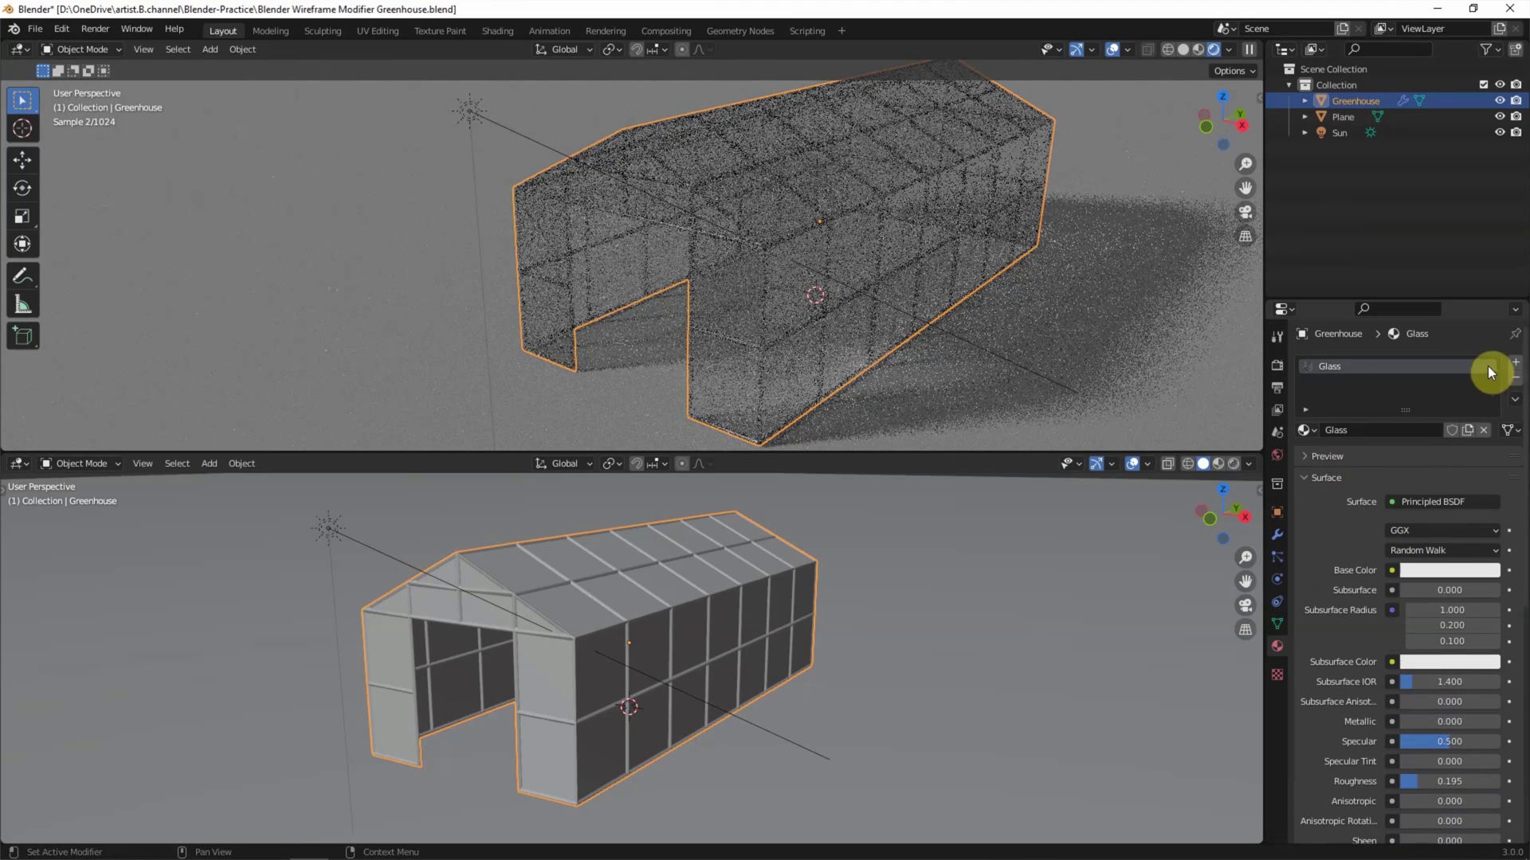
click(1515, 363)
Create a new material in the second slot named 'Metal-Frame'.
click(1375, 452)
double_click(1338, 455)
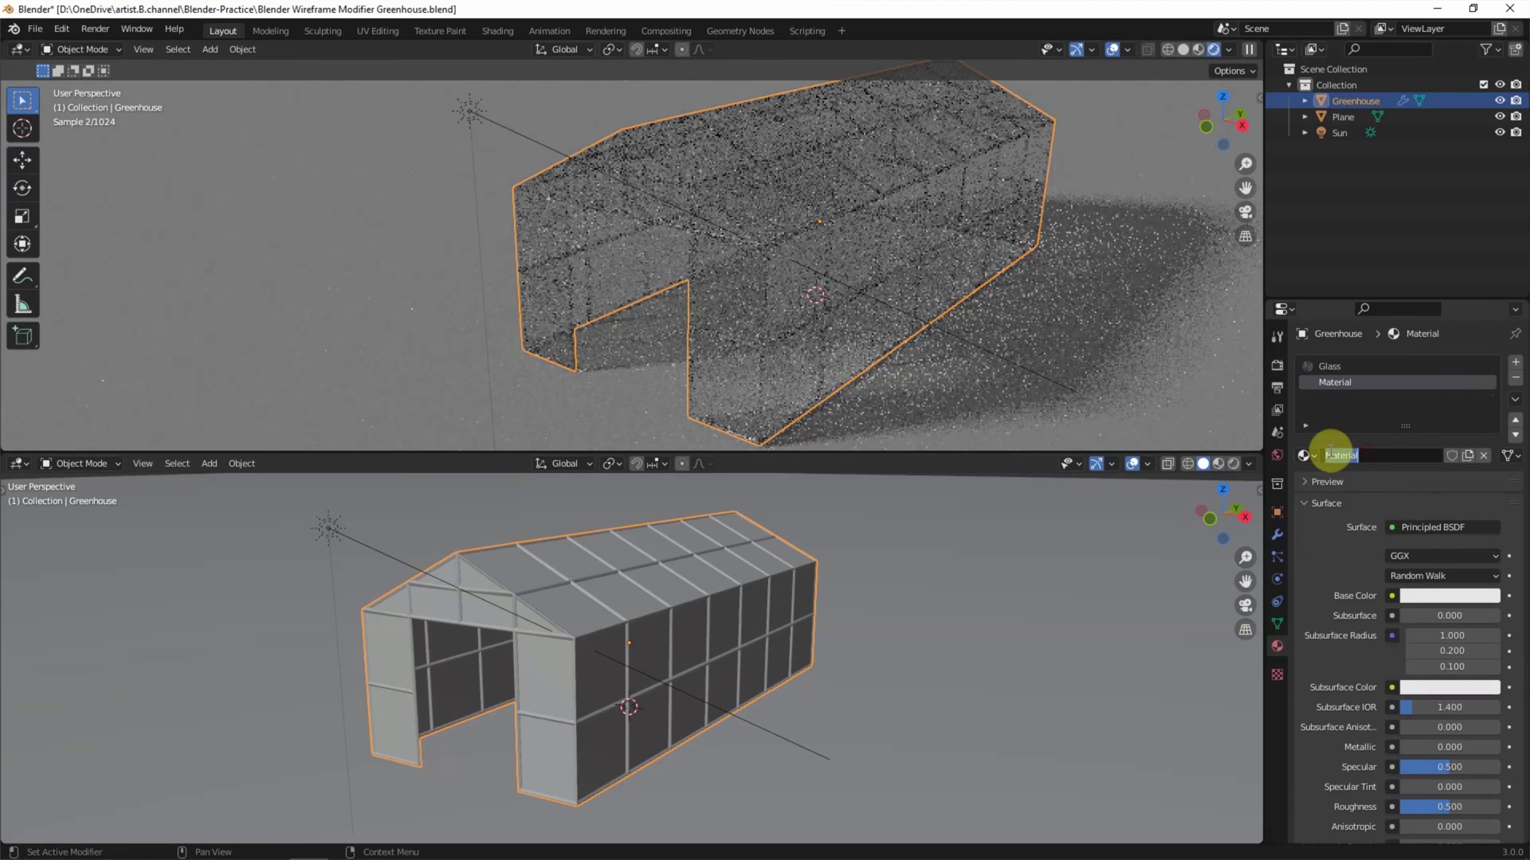
text(Metal-Frame)
key(Return)
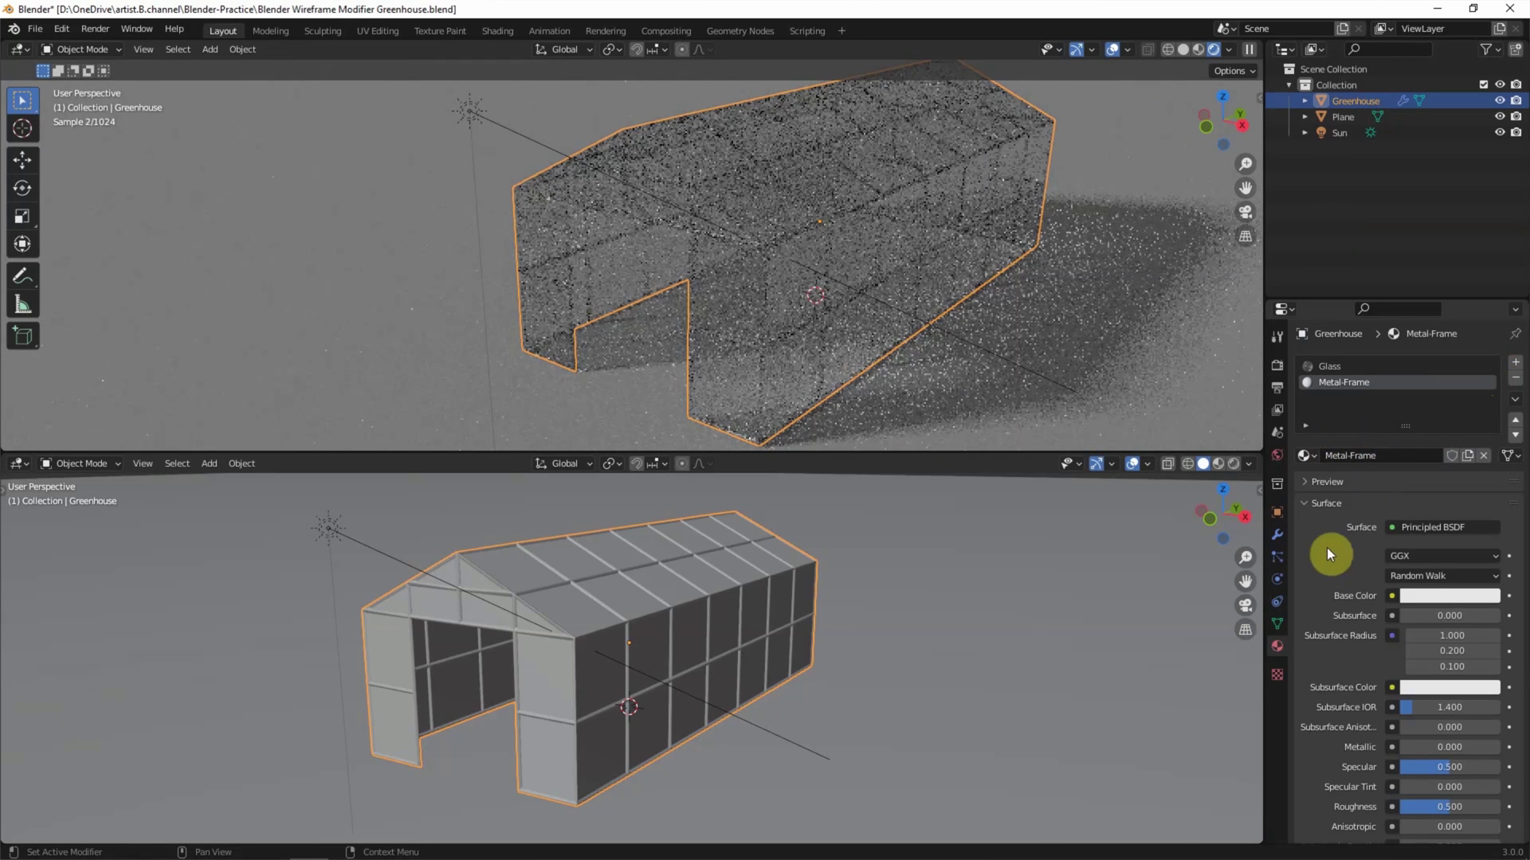
Give Metal-Frame a dark grey base colour and Metallic 1.000.
click(1438, 596)
drag(1485, 400, 1487, 430)
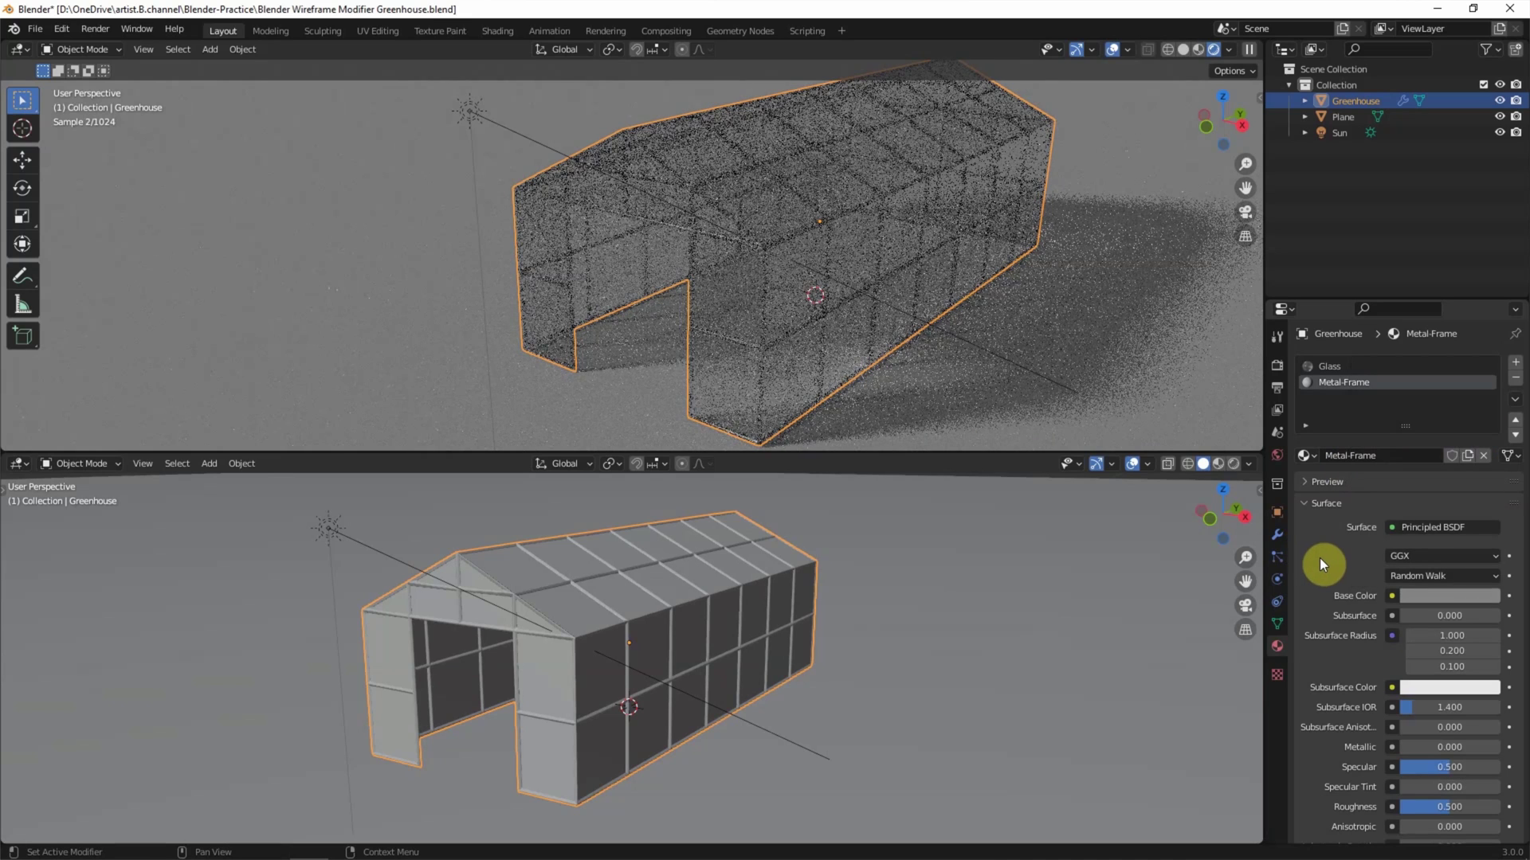
scroll(1331, 590, down, 4)
drag(1403, 619, 1501, 620)
scroll(1341, 645, down, 1)
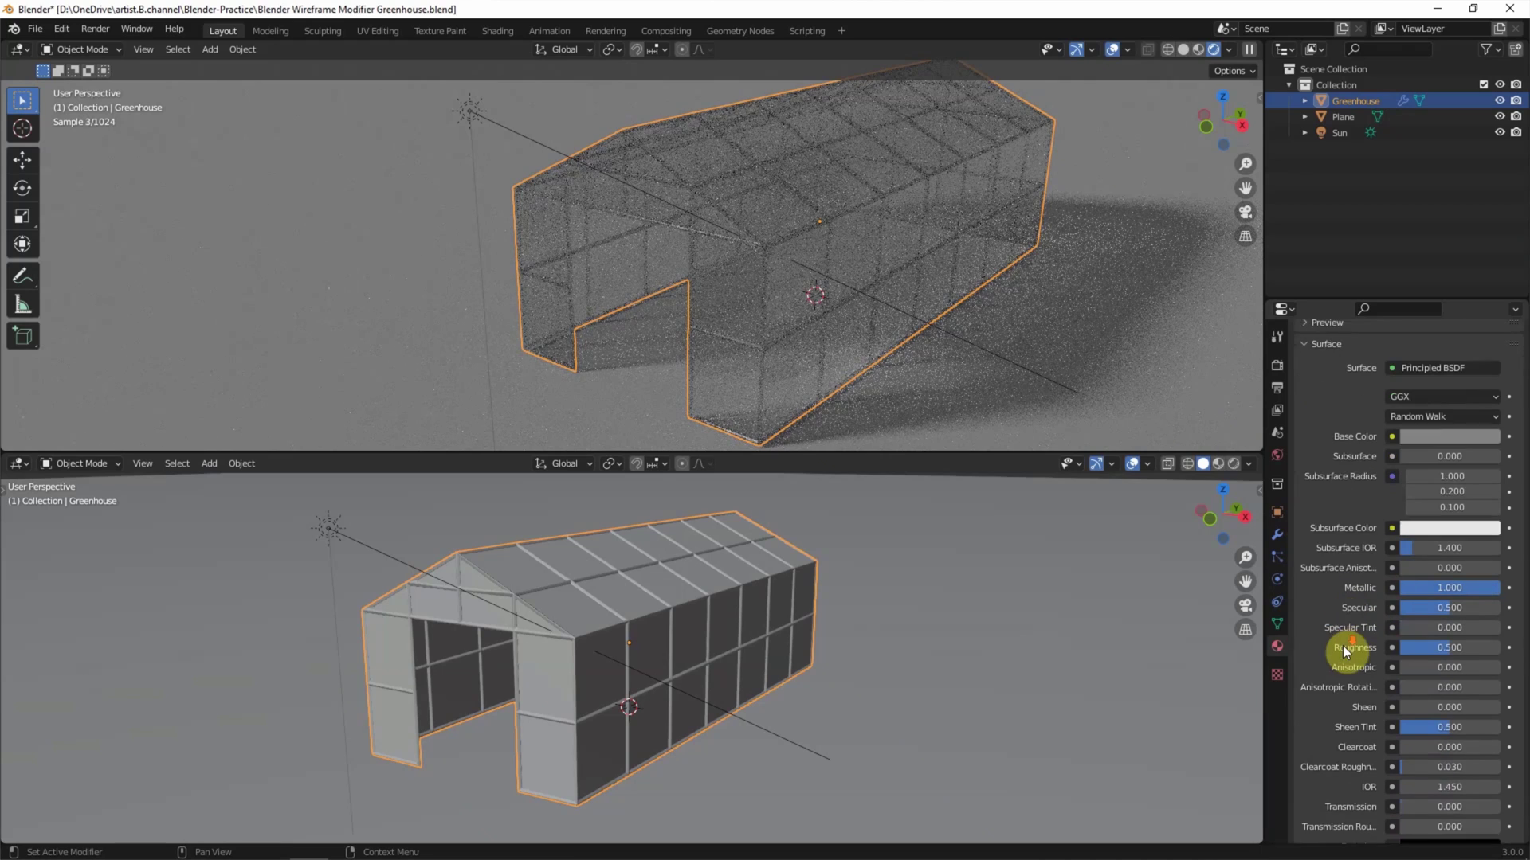
scroll(1342, 646, down, 1)
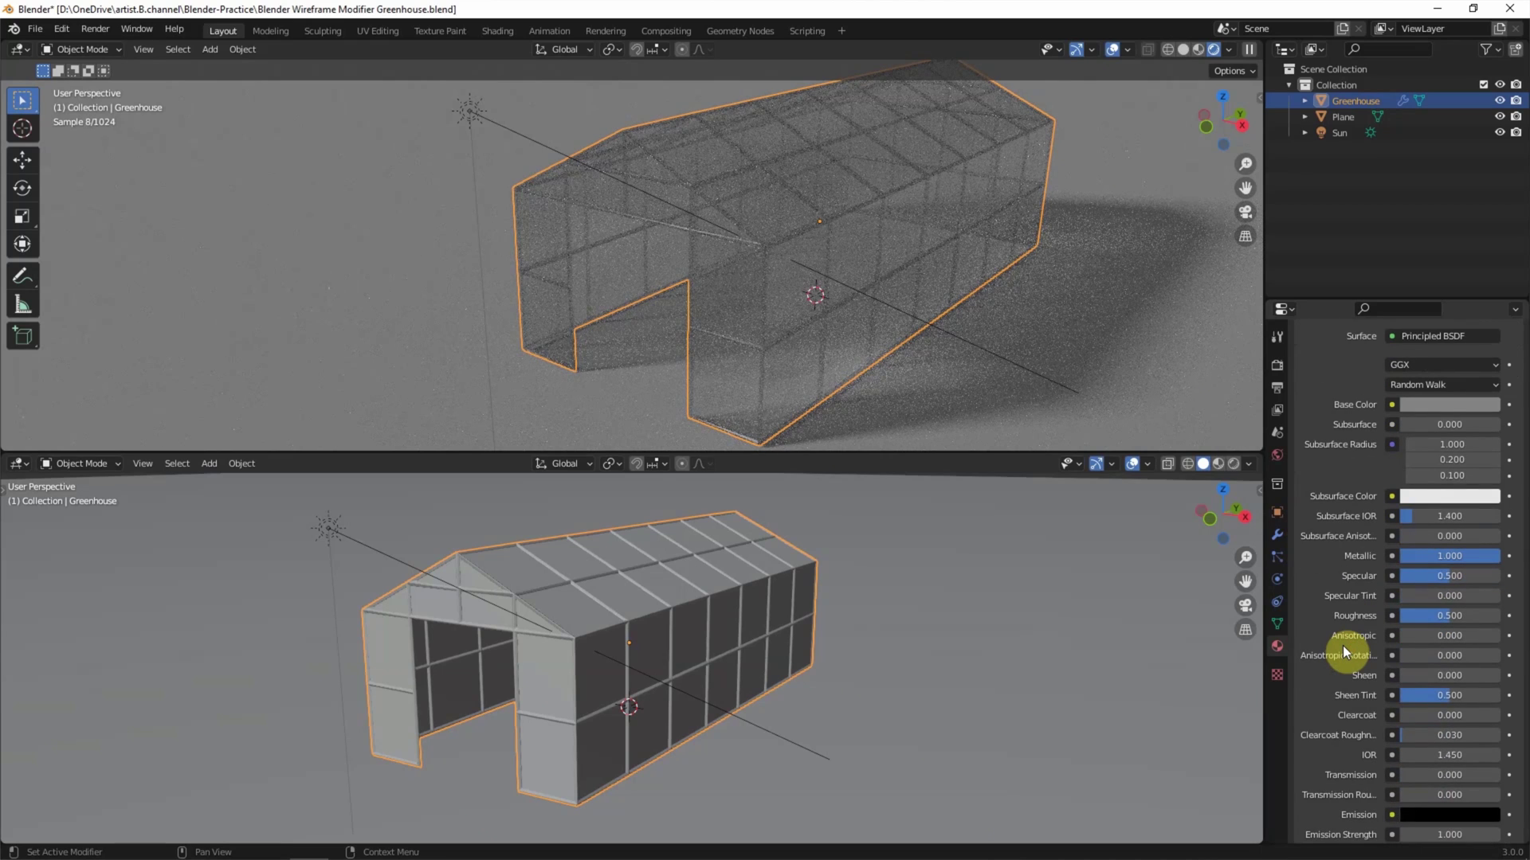
scroll(1341, 645, up, 3)
scroll(1342, 645, up, 3)
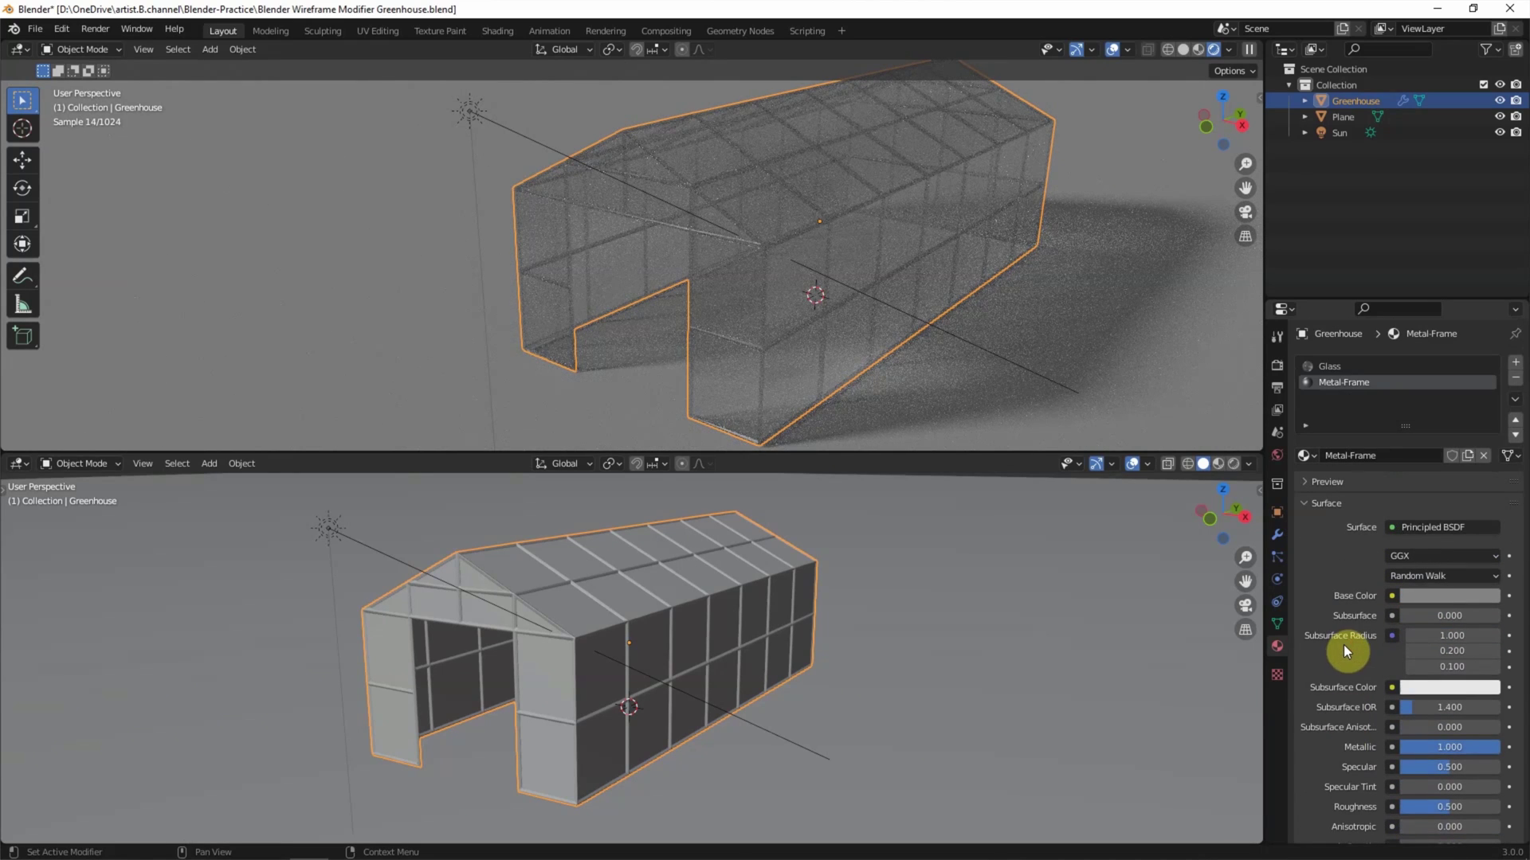
click(1322, 369)
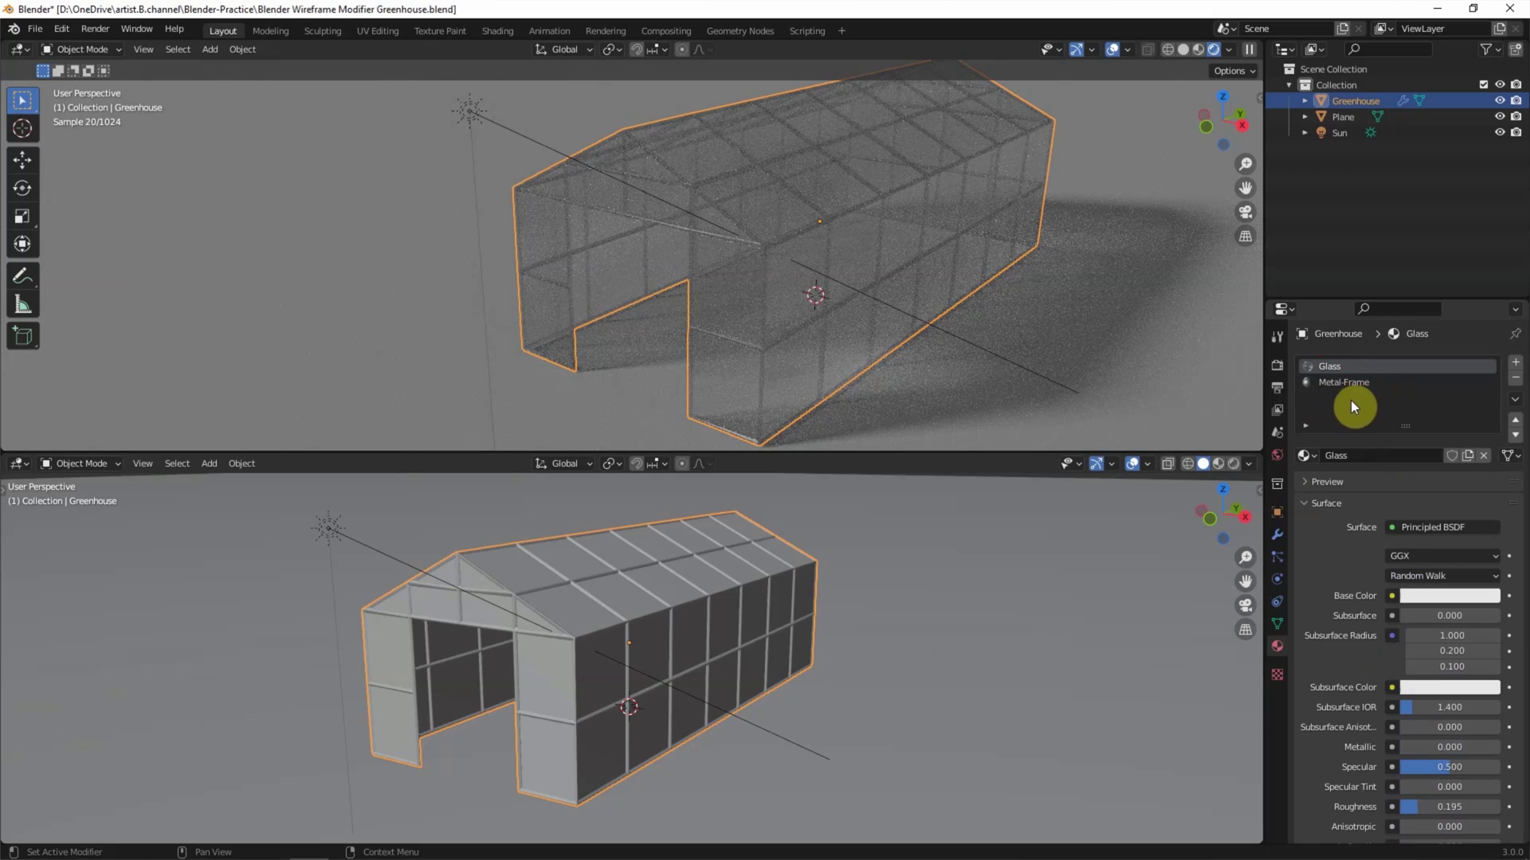
Set the Wireframe modifier's Material Offset to 1 so bars use Metal-Frame.
click(1277, 536)
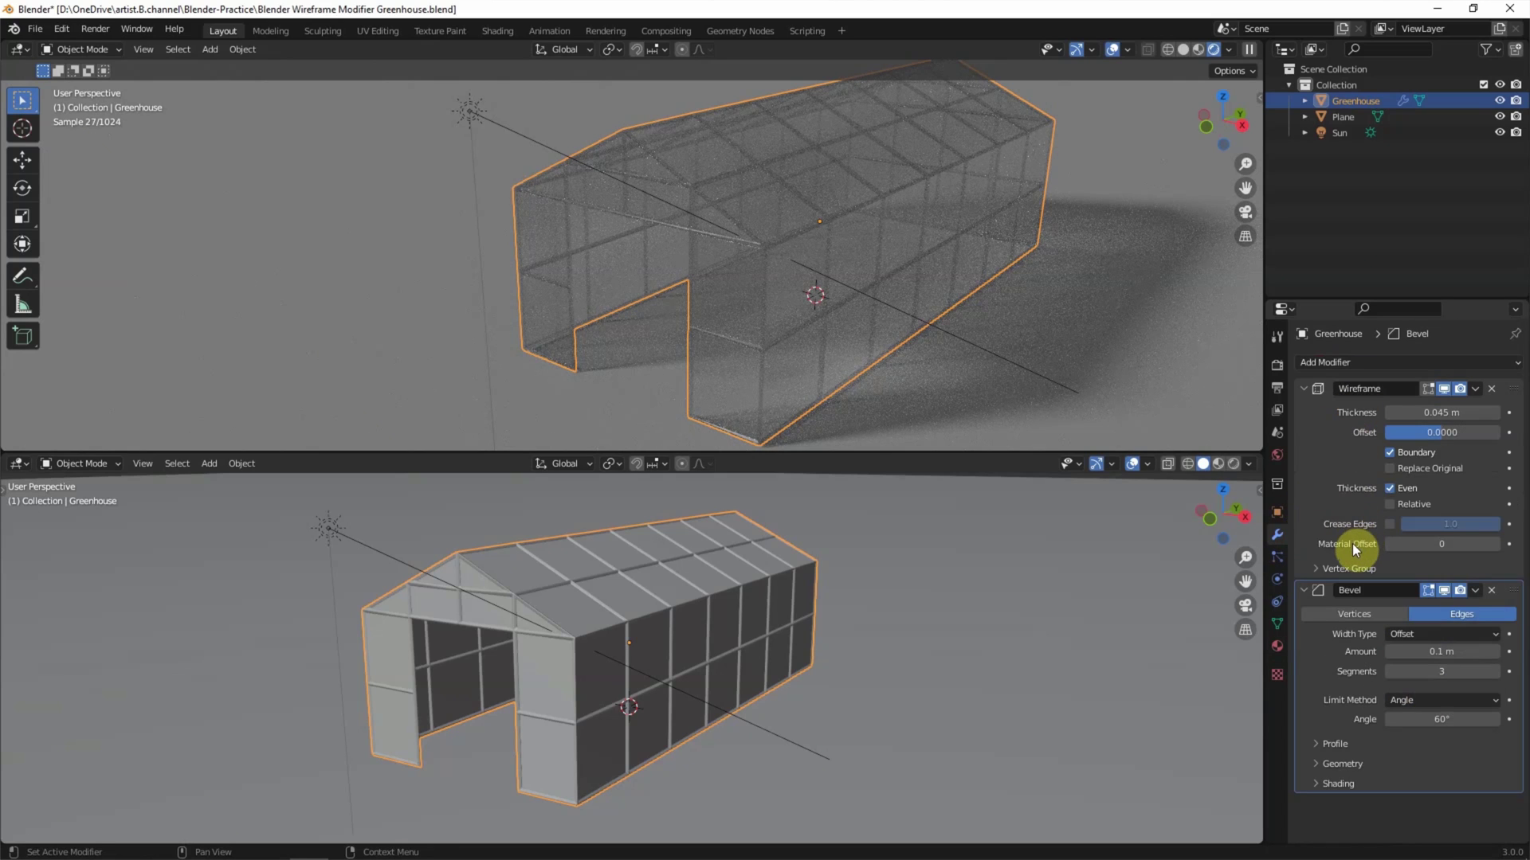
click(1495, 544)
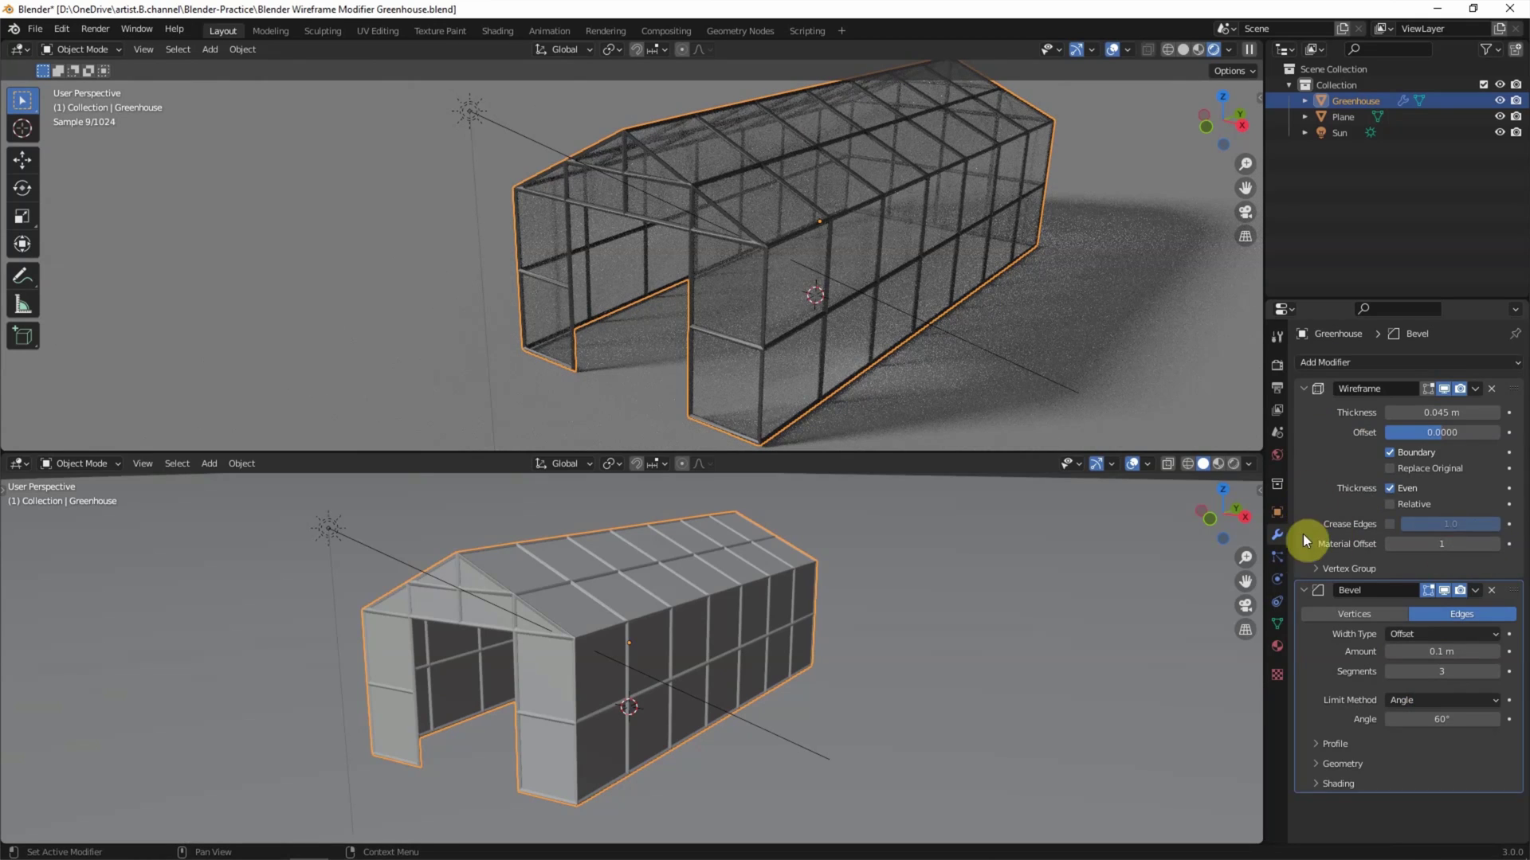
click(1277, 647)
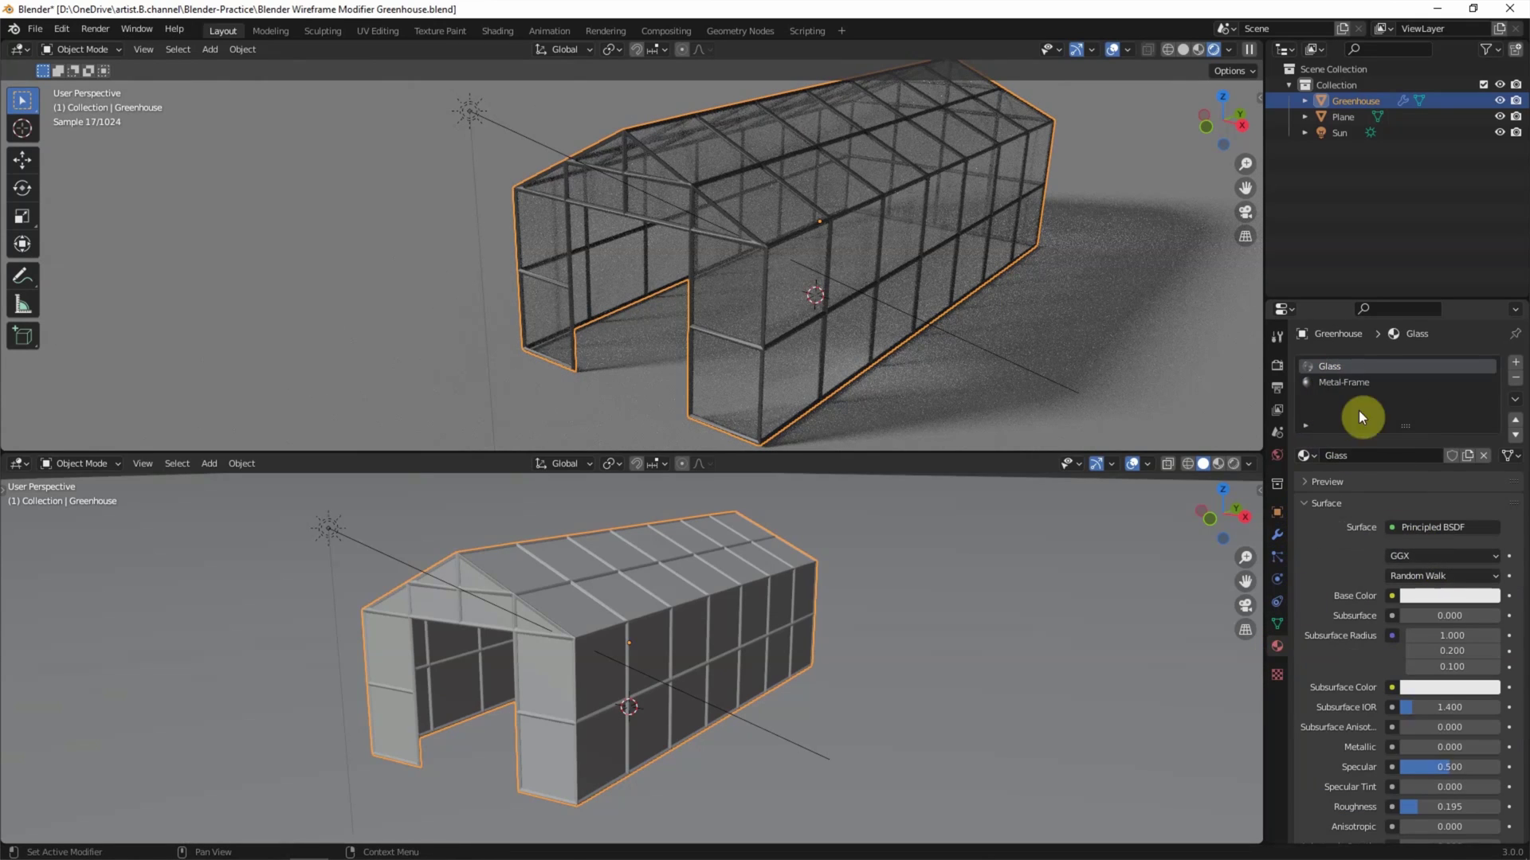
Tint the Glass material's base colour pale green.
click(1422, 596)
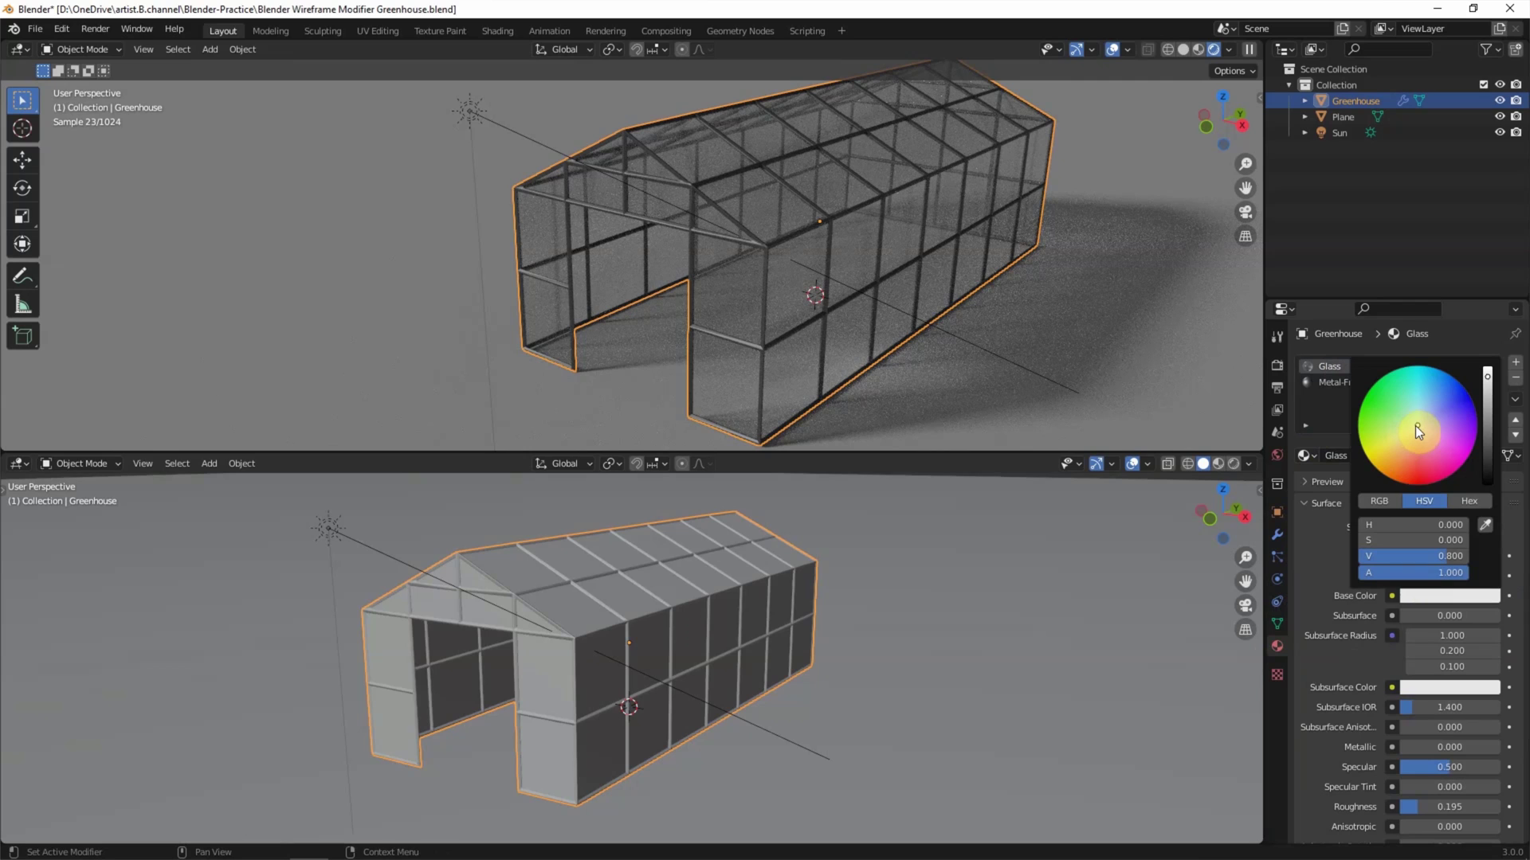
click(1415, 426)
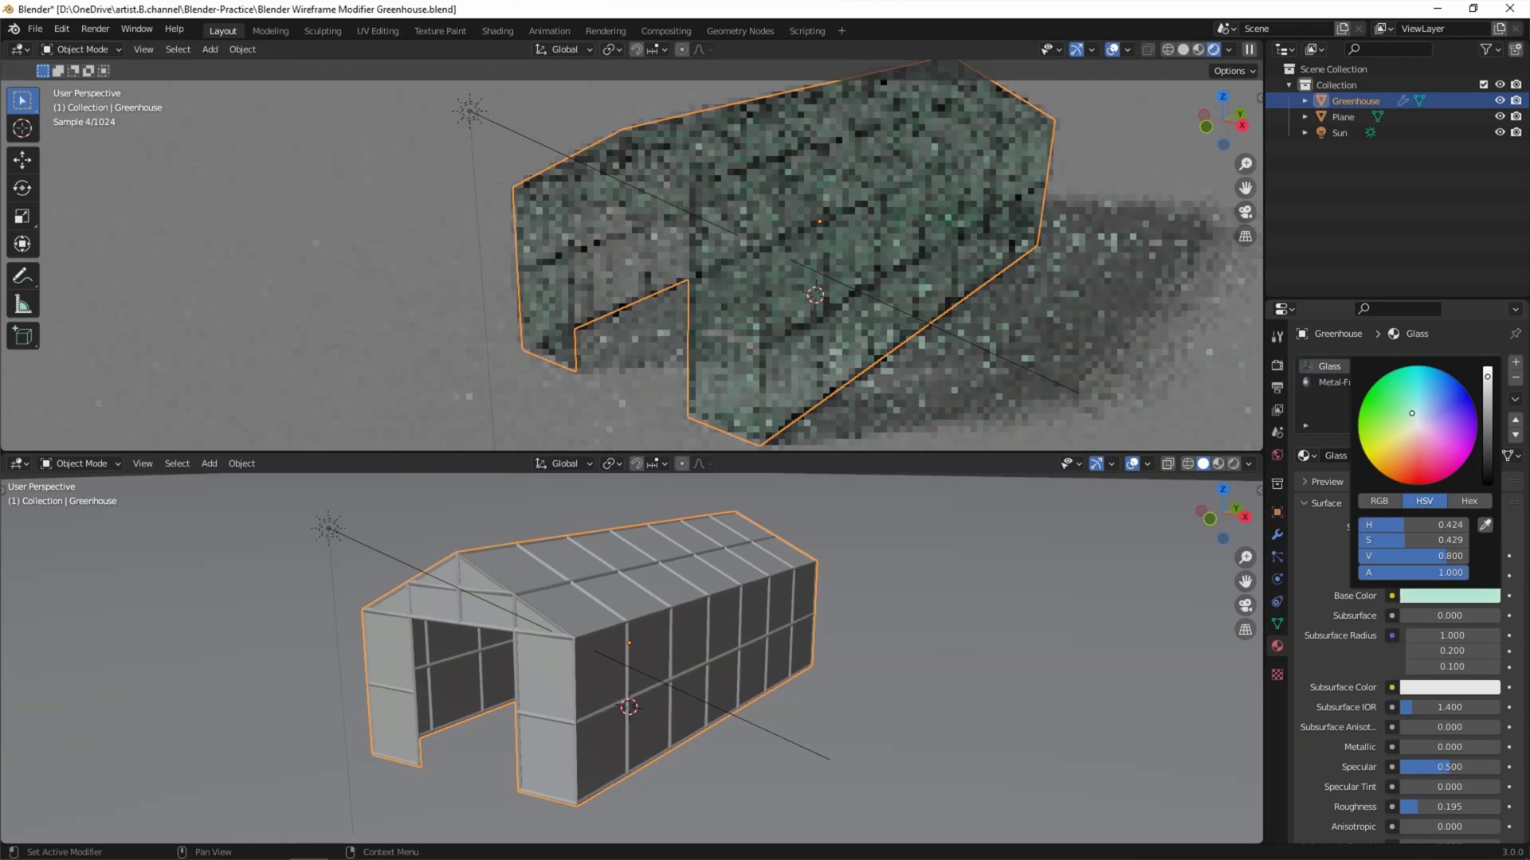
click(1340, 133)
click(1434, 475)
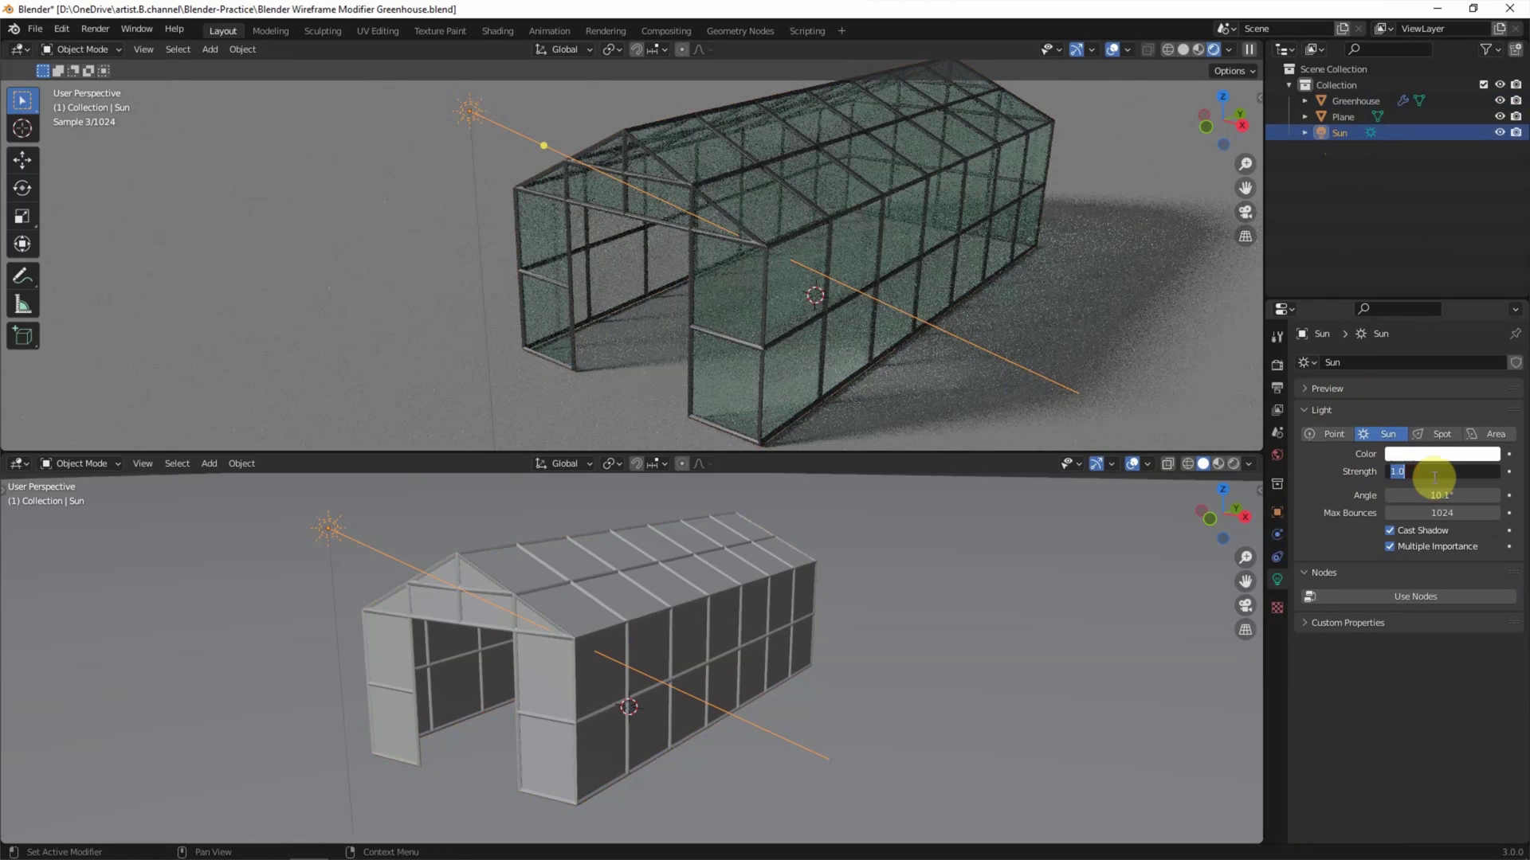
Set Sun strength to 2.5 and expand the top viewport to frame the greenhouse.
text(2.5)
key(Return)
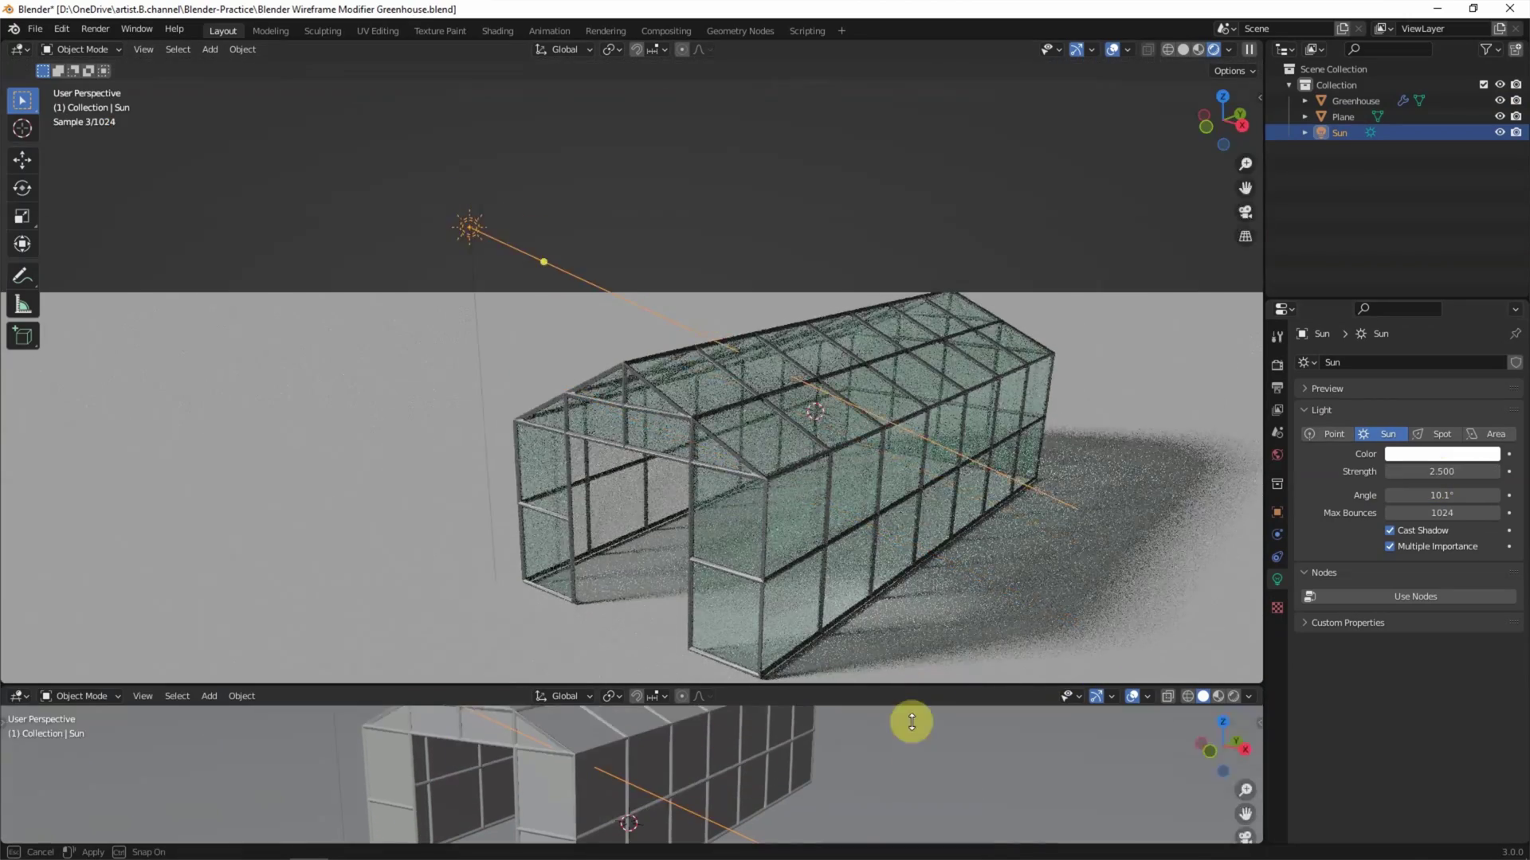
drag(924, 454, 888, 832)
drag(1264, 476, 1502, 473)
scroll(1147, 379, up, 2)
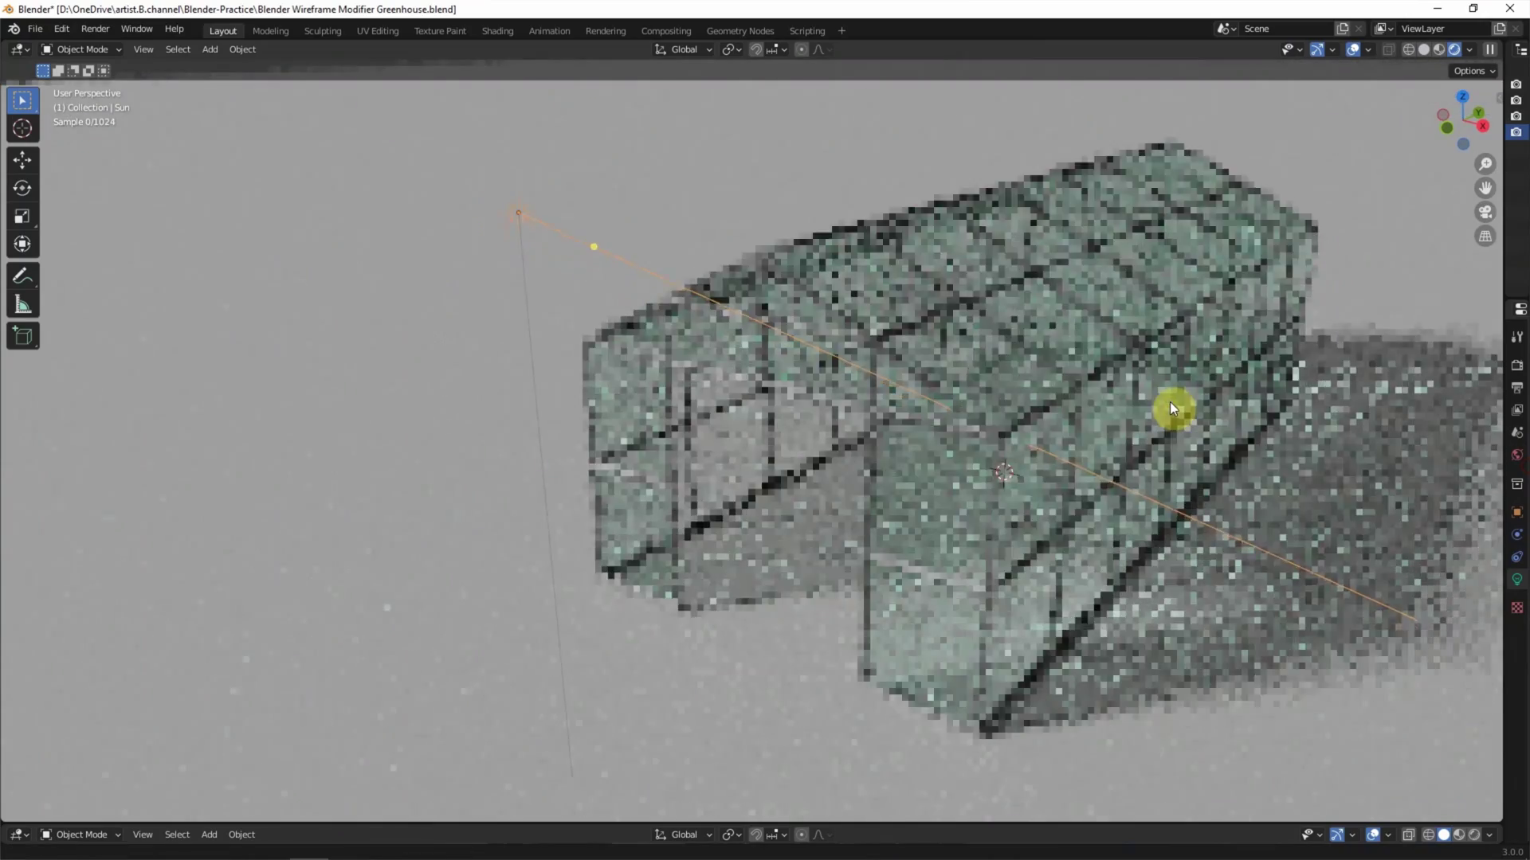
scroll(1169, 401, up, 2)
scroll(1170, 402, down, 3)
scroll(1157, 396, down, 1)
middle_drag(1157, 396, 852, 137)
Enlarge the ground plane by a further 1.161 and hide the navigation gizmos.
click(852, 137)
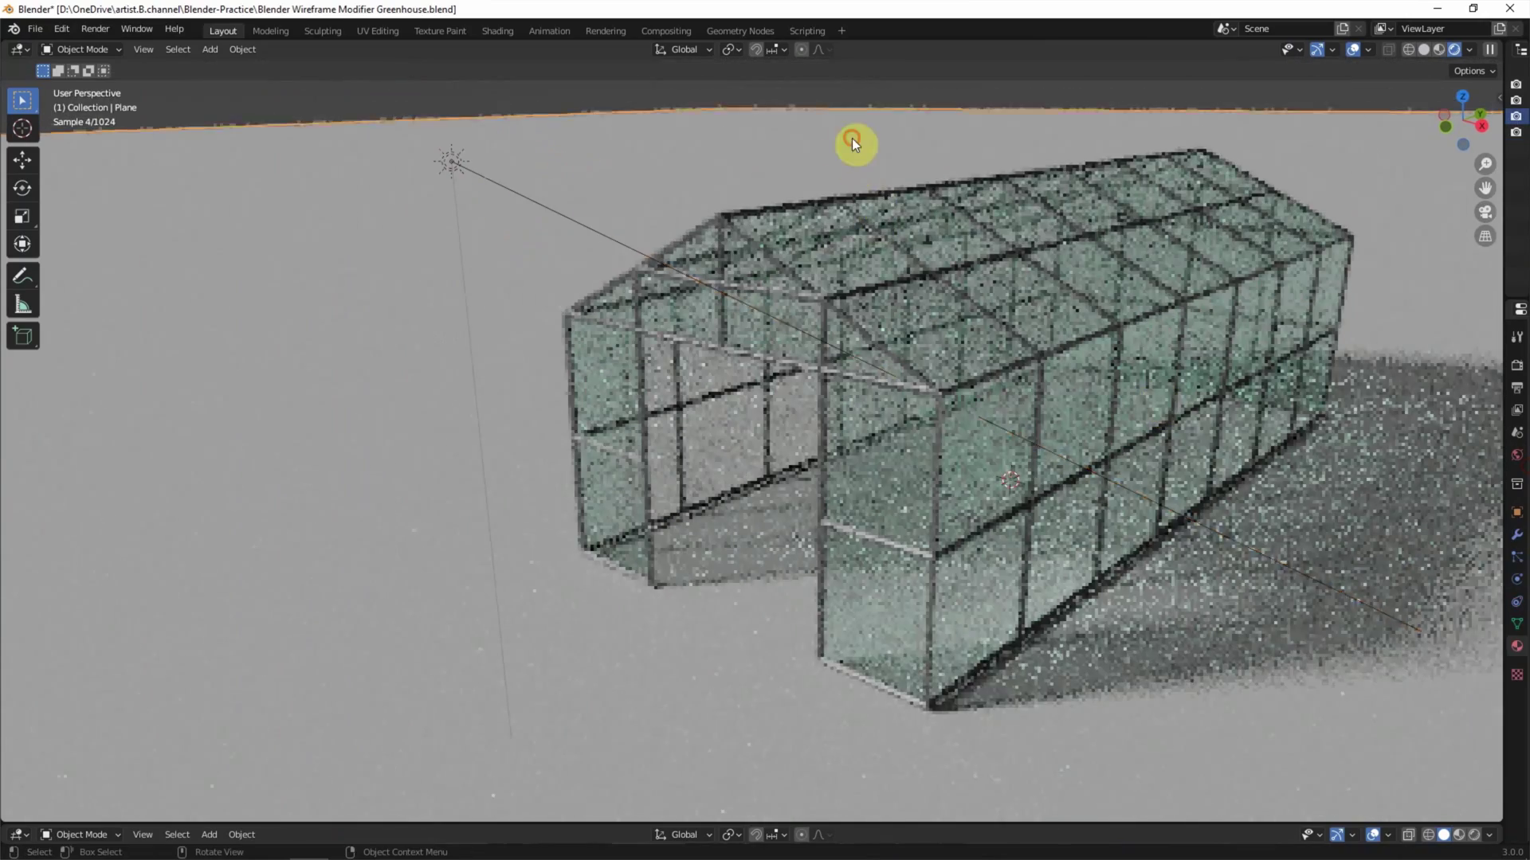
key(s)
click(102, 301)
key(s)
click(208, 348)
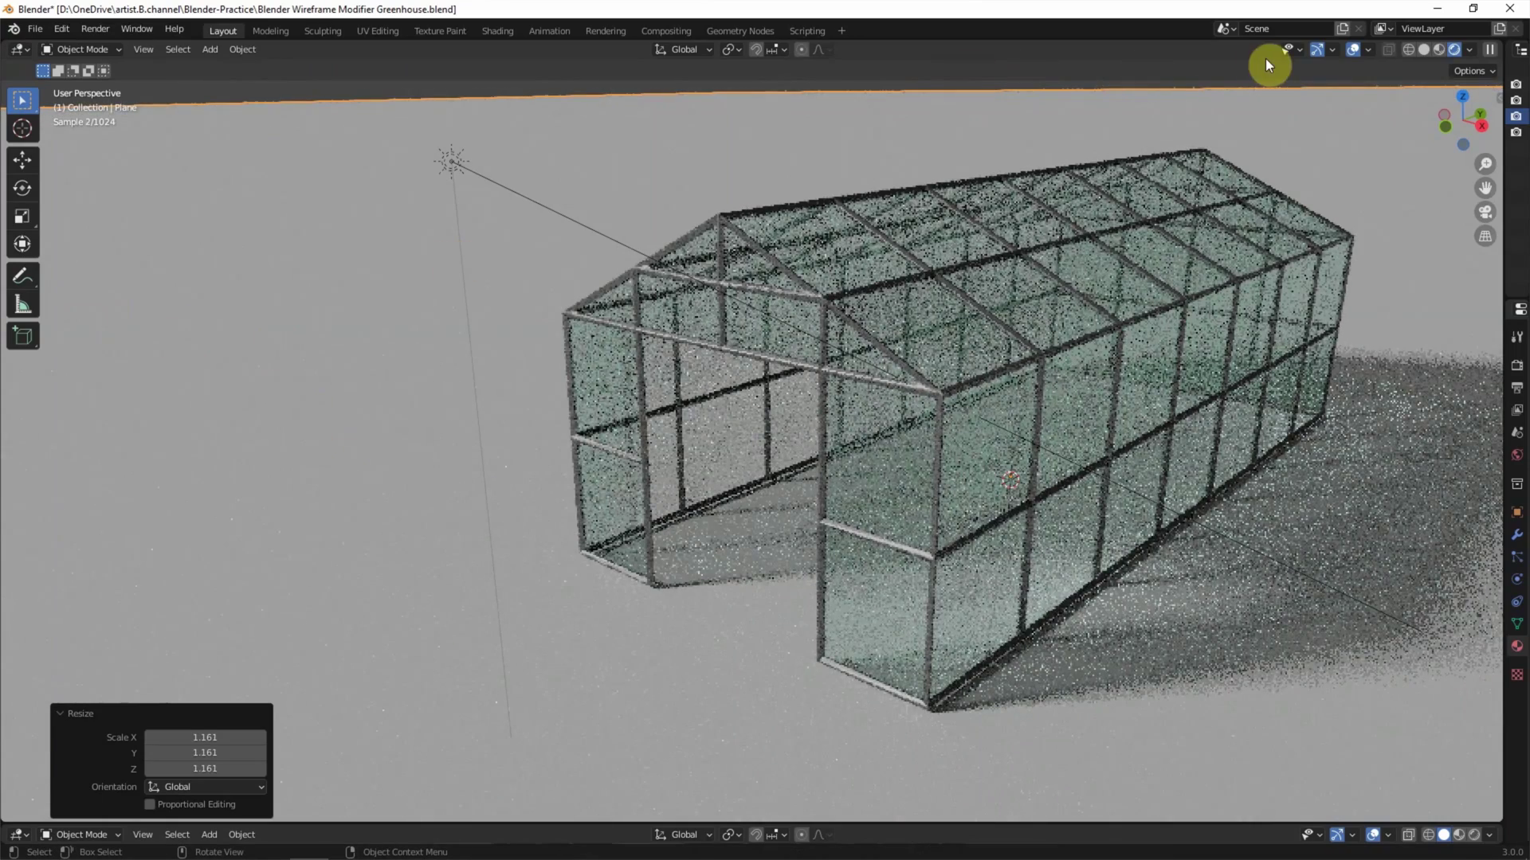
click(1352, 51)
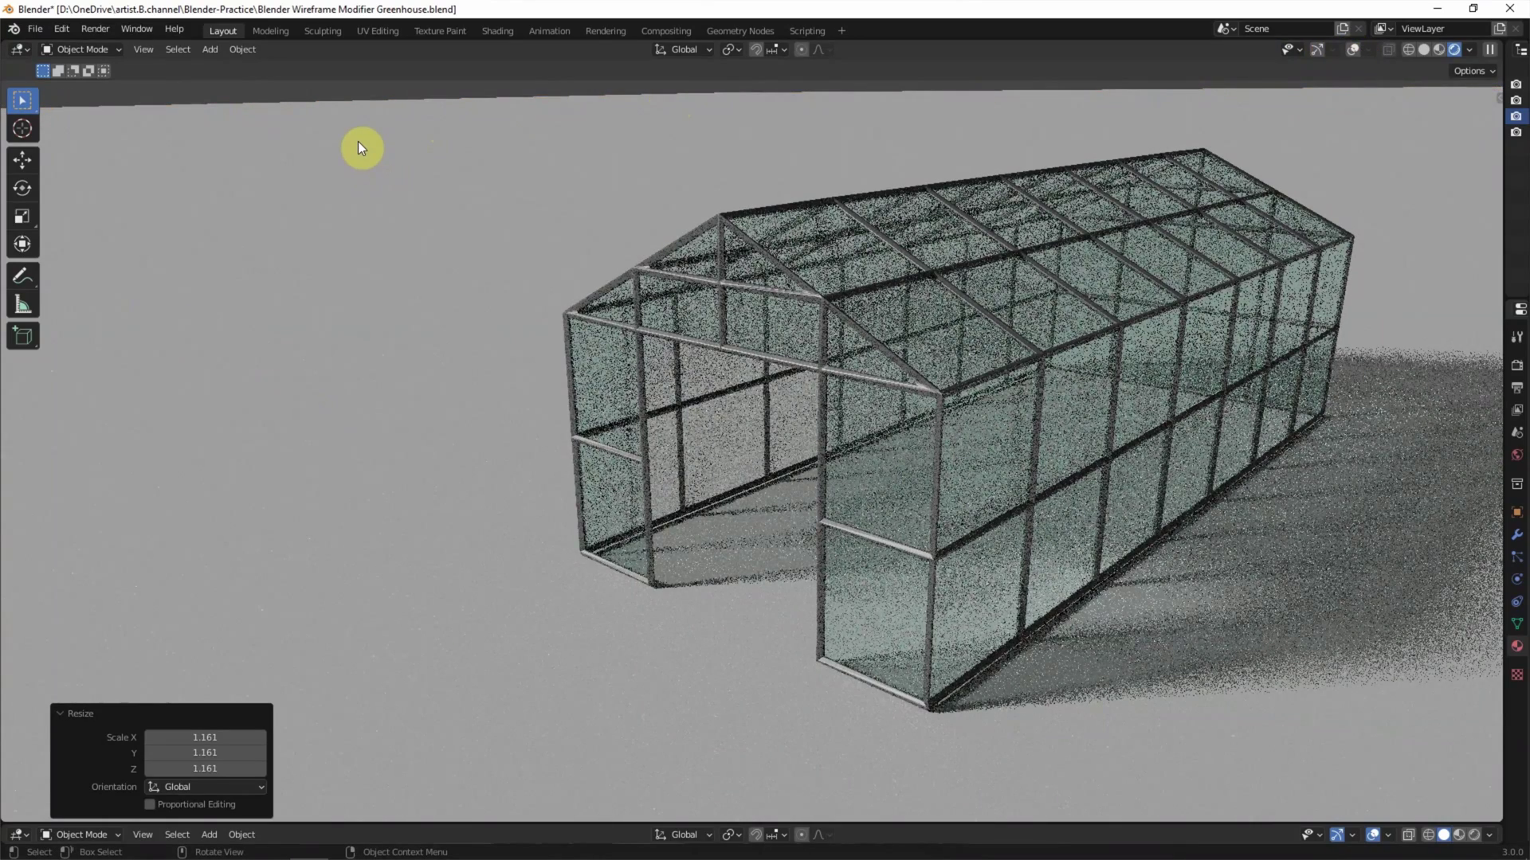
click(60, 713)
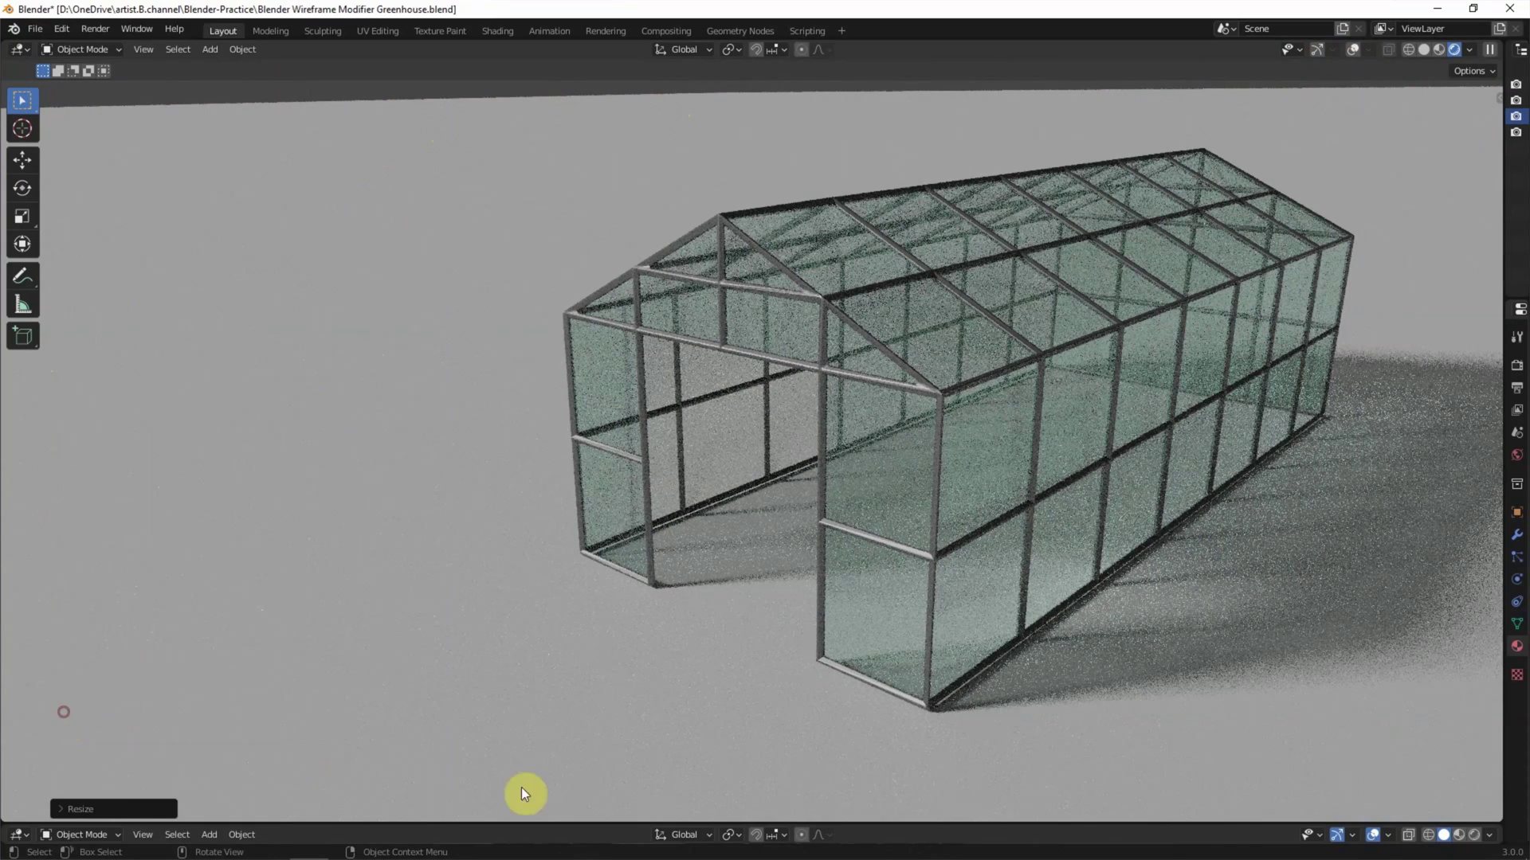